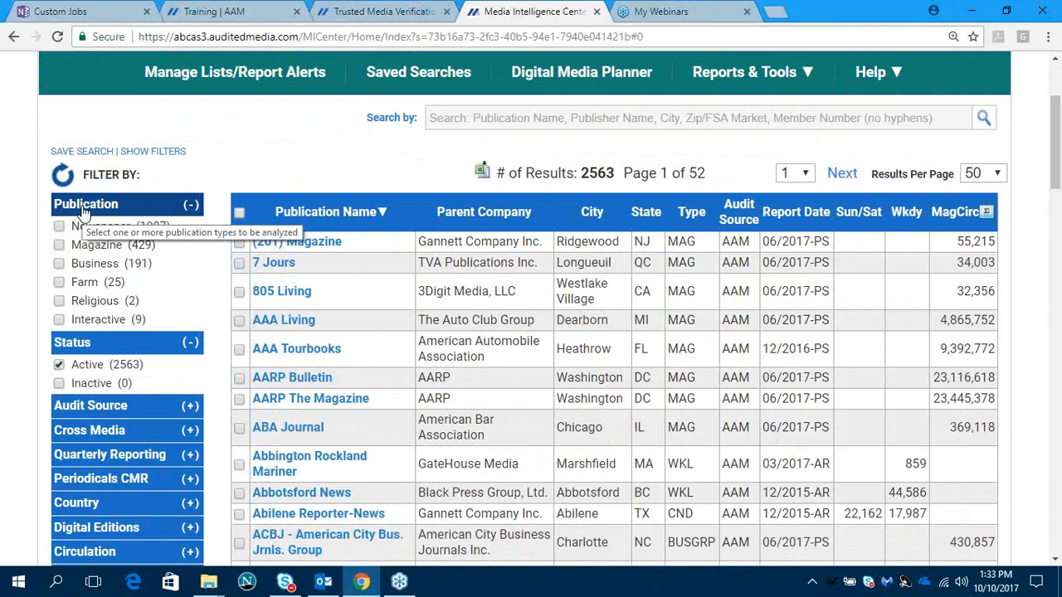
- Filter the publication list to show only newspapers and look over the resulting entries and circulation columns
{"action": "left_click", "coordinate": [58, 227]}
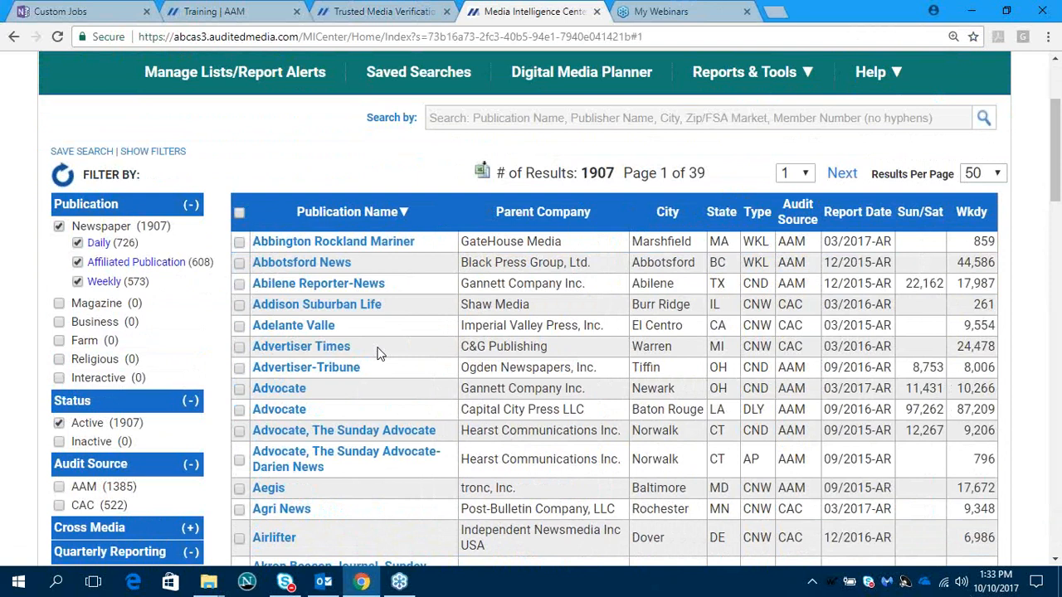
{"action": "scroll", "coordinate": [377, 352], "scroll_direction": "down", "scroll_amount": 2}
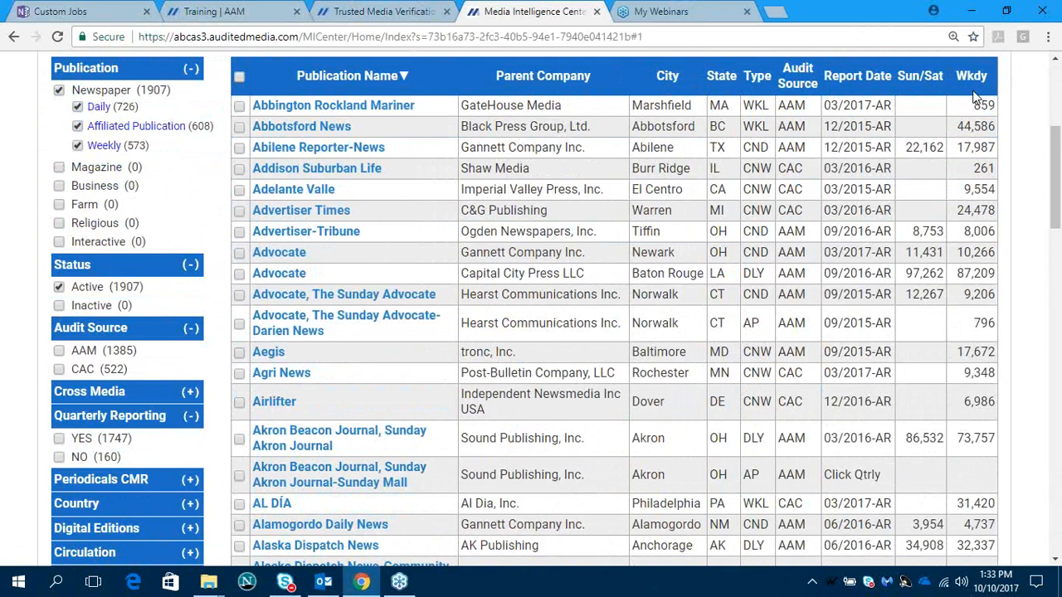
{"action": "scroll", "coordinate": [965, 99], "scroll_direction": "down", "scroll_amount": 1}
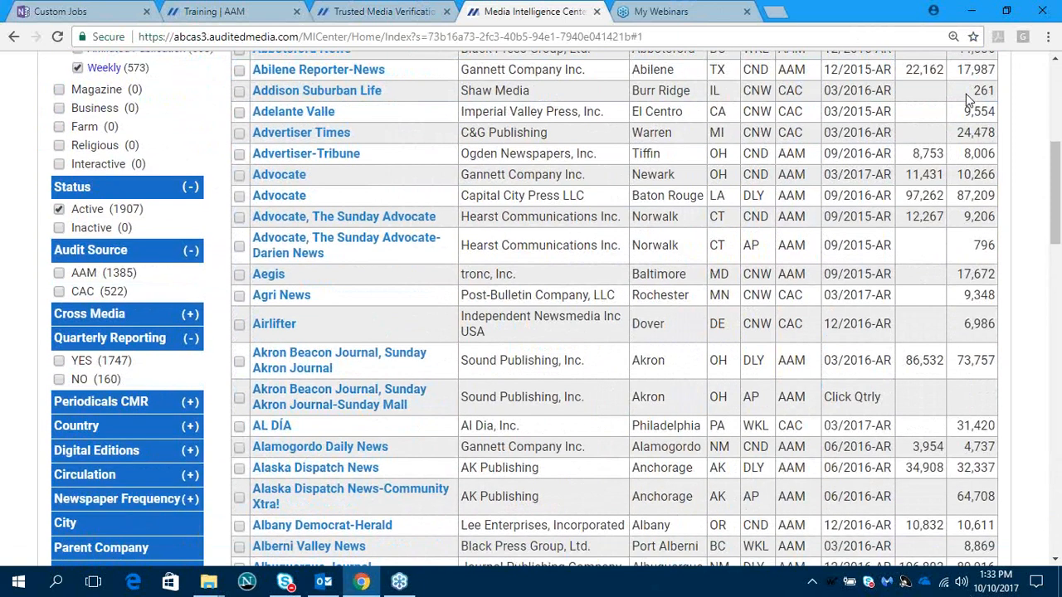
{"action": "scroll", "coordinate": [696, 318], "scroll_direction": "up", "scroll_amount": 3}
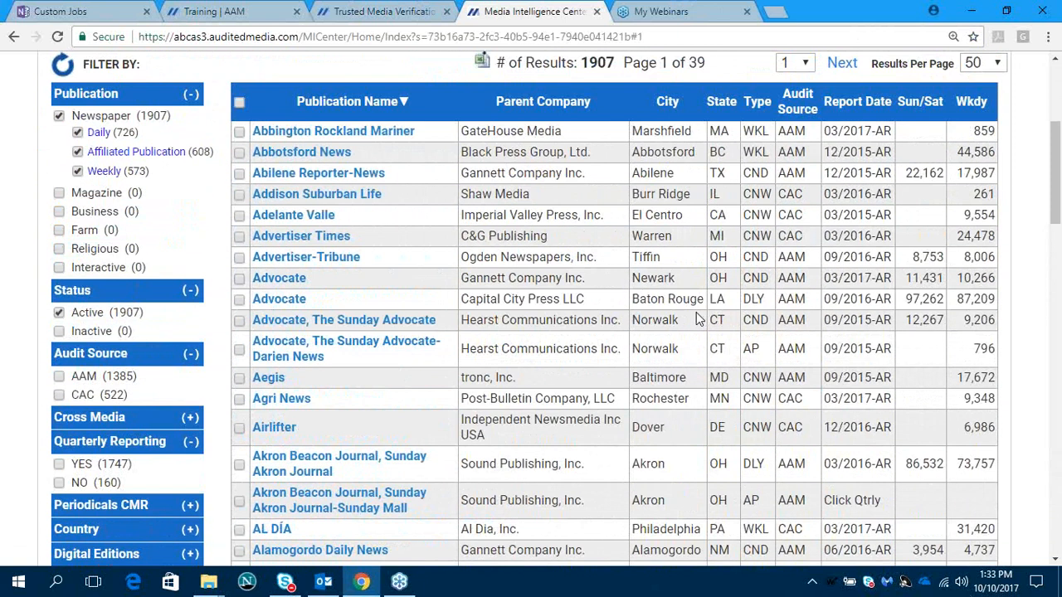
{"action": "scroll", "coordinate": [696, 318], "scroll_direction": "up", "scroll_amount": 1}
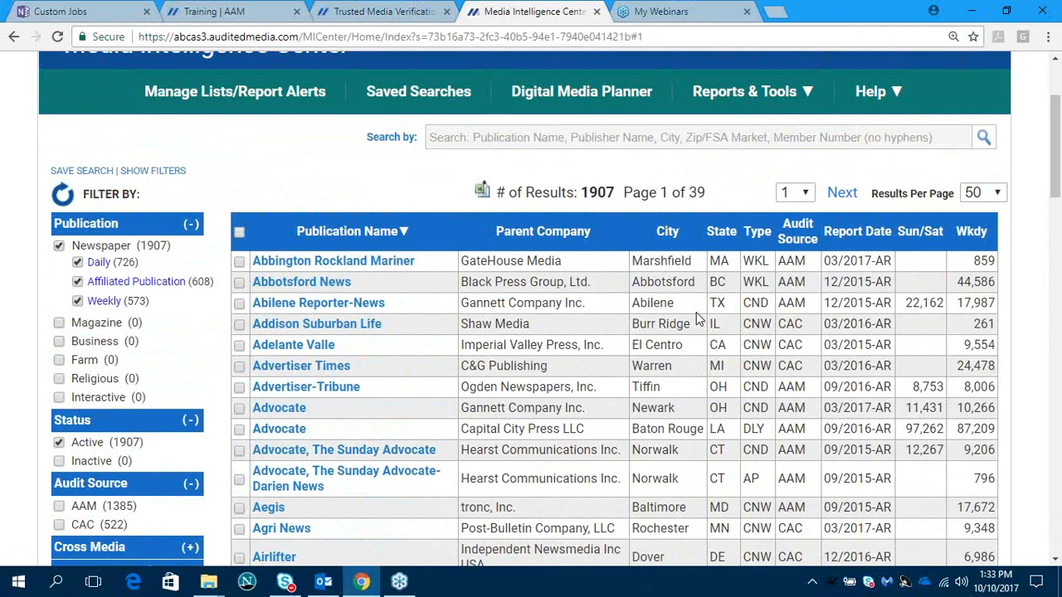
- Search the newspapers for "akron beacon journal, sunday akron journal" using the suggested publication name
{"action": "left_click", "coordinate": [455, 137]}
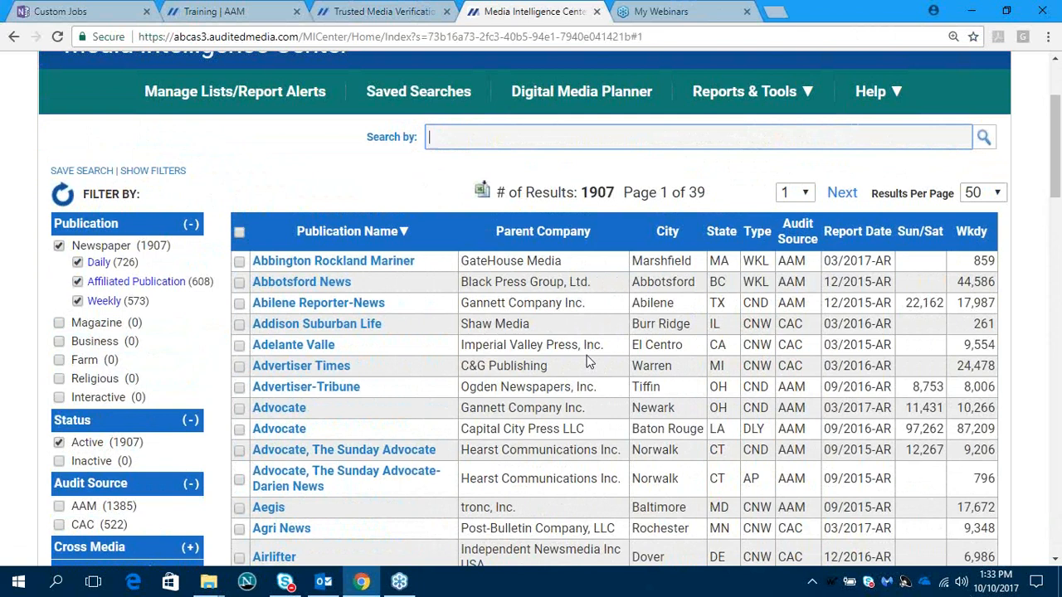
{"action": "type", "text": "akron b"}
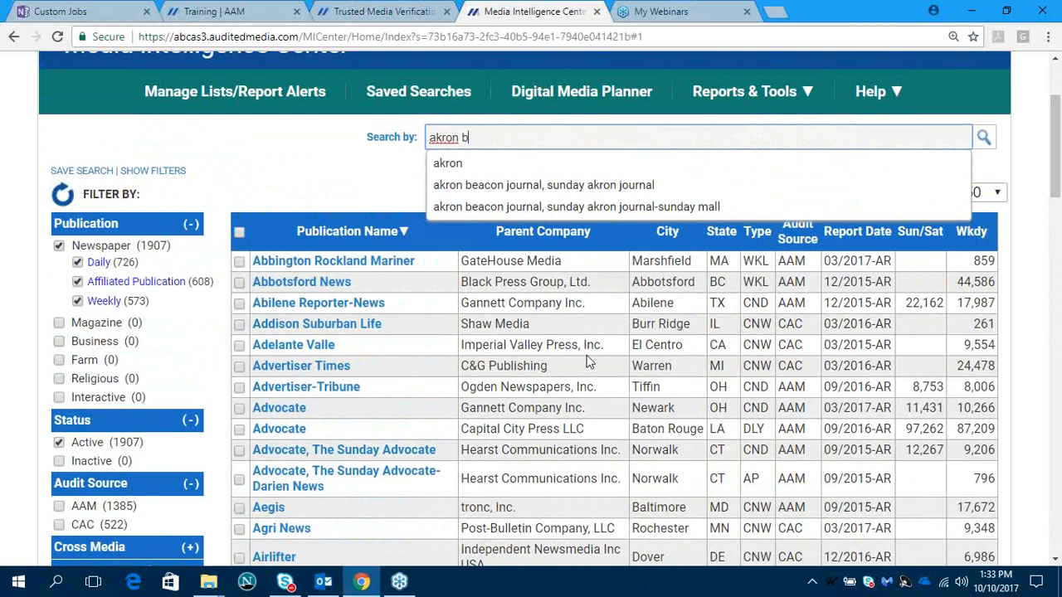
{"action": "type", "text": "eacon"}
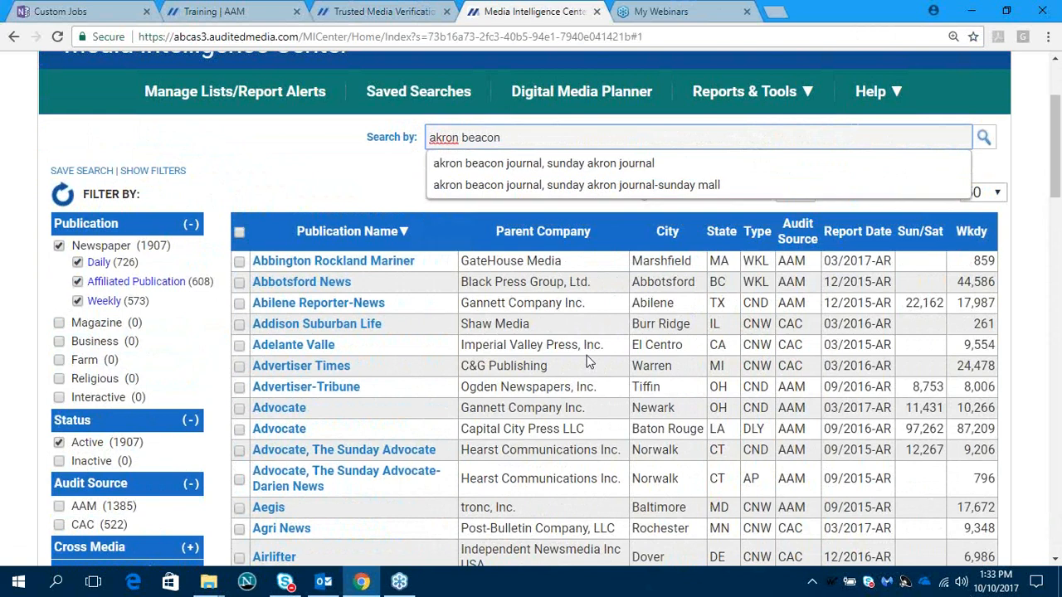
{"action": "left_click", "coordinate": [535, 174]}
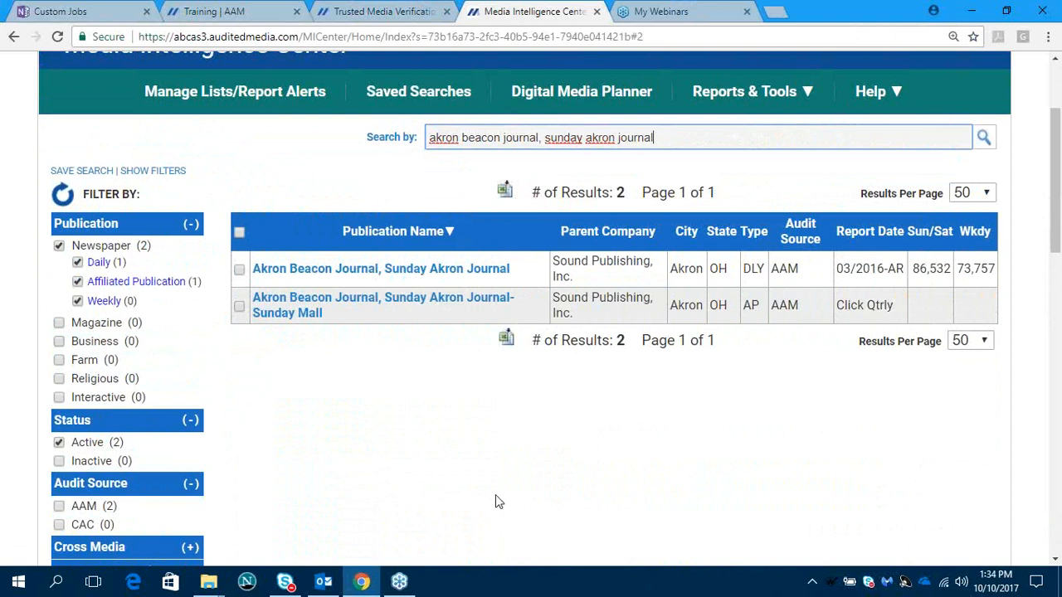
- Extend the search with a comma and the suggested second publication "abilene reporter-news"
{"action": "type", "text": ","}
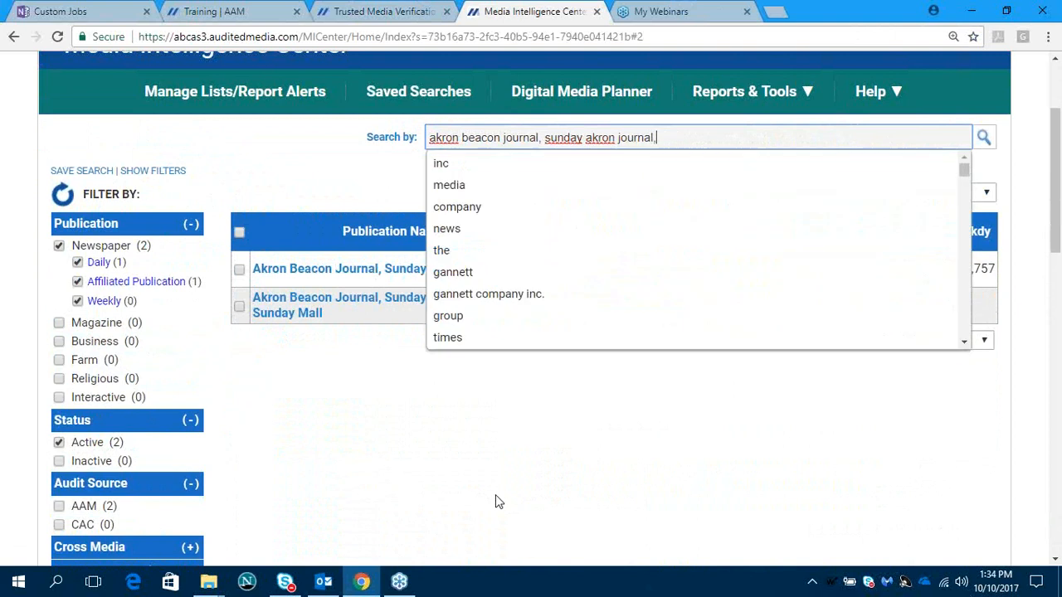
{"action": "type", "text": "abile"}
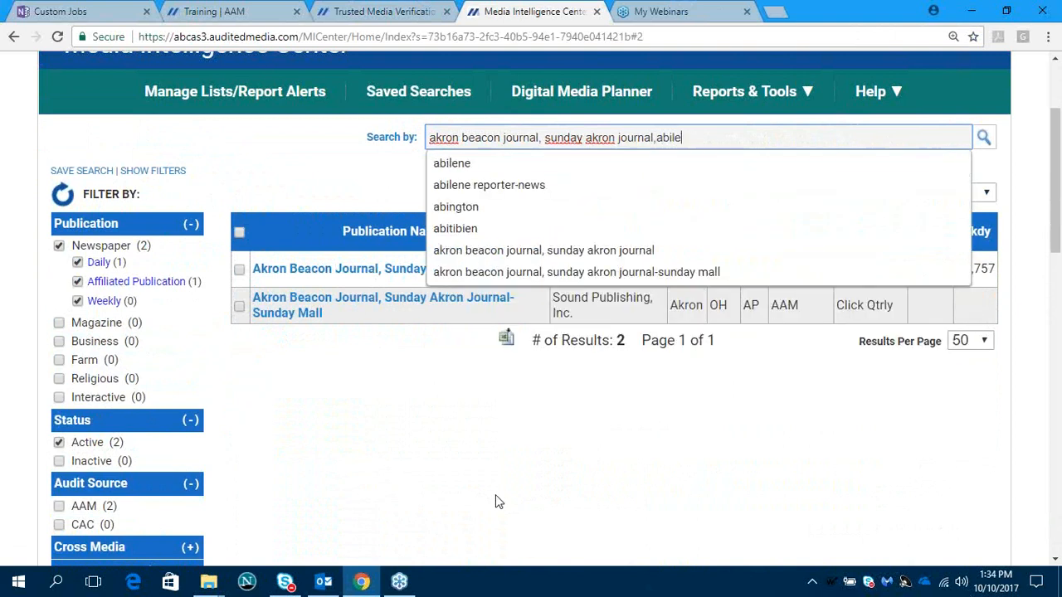
{"action": "type", "text": "ne repor"}
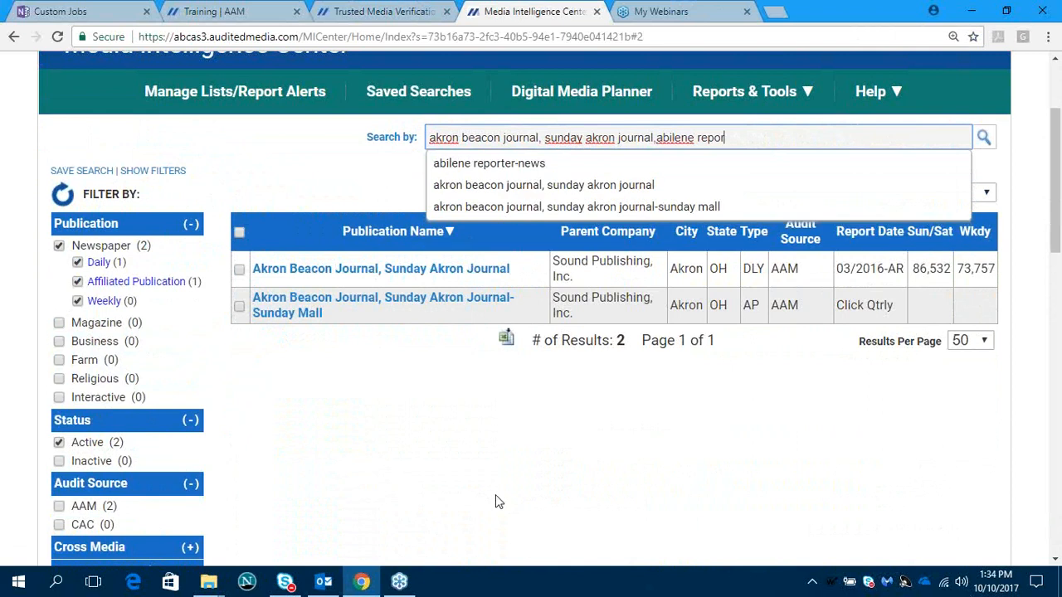
{"action": "left_click", "coordinate": [484, 165]}
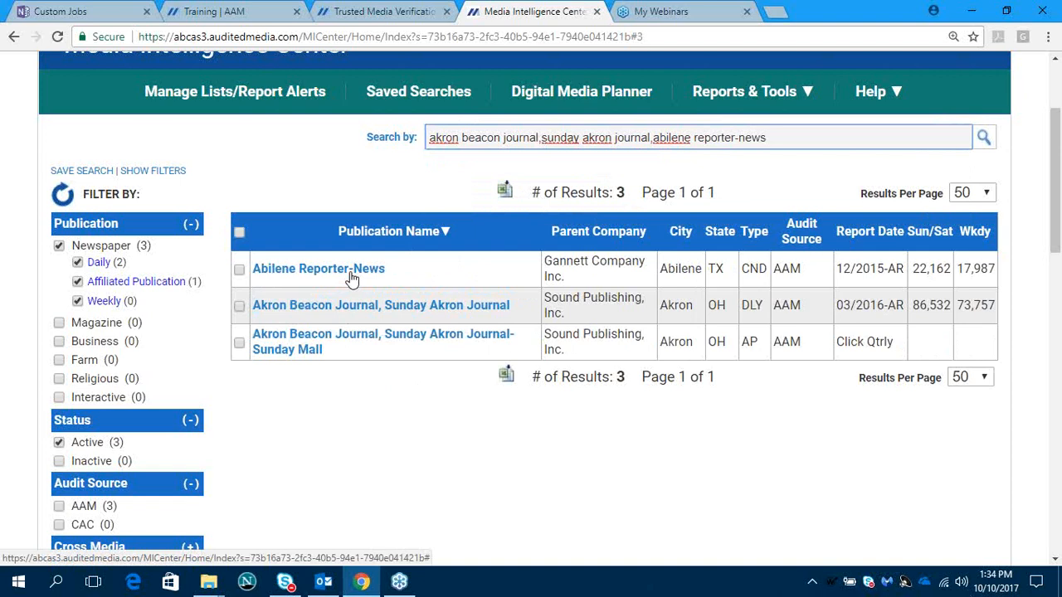
- Reset the search and all filters, and limit the publication list to newspapers
{"action": "left_click", "coordinate": [64, 195]}
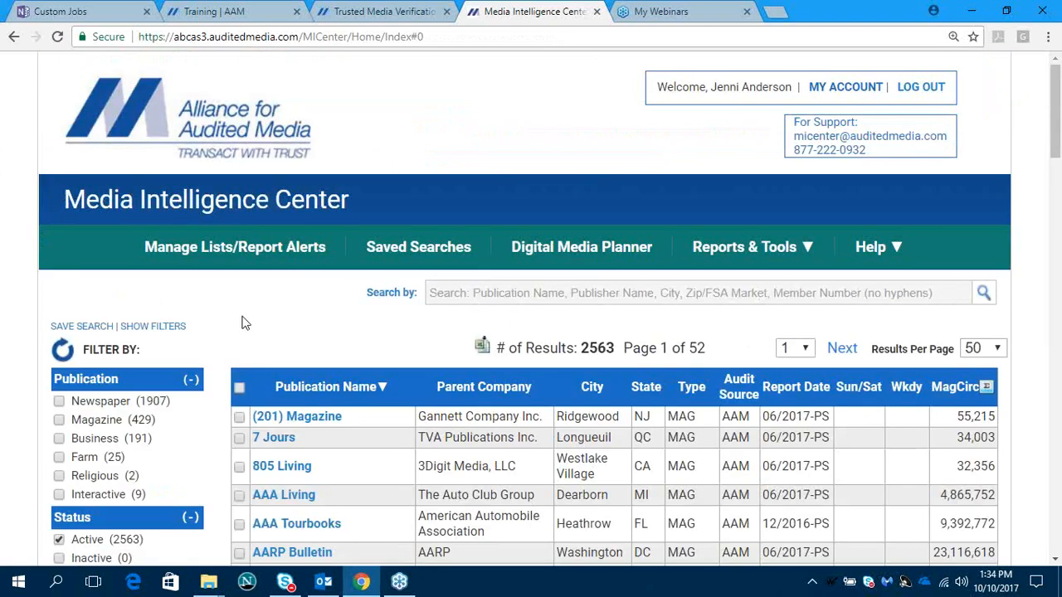
{"action": "scroll", "coordinate": [245, 328], "scroll_direction": "down", "scroll_amount": 3}
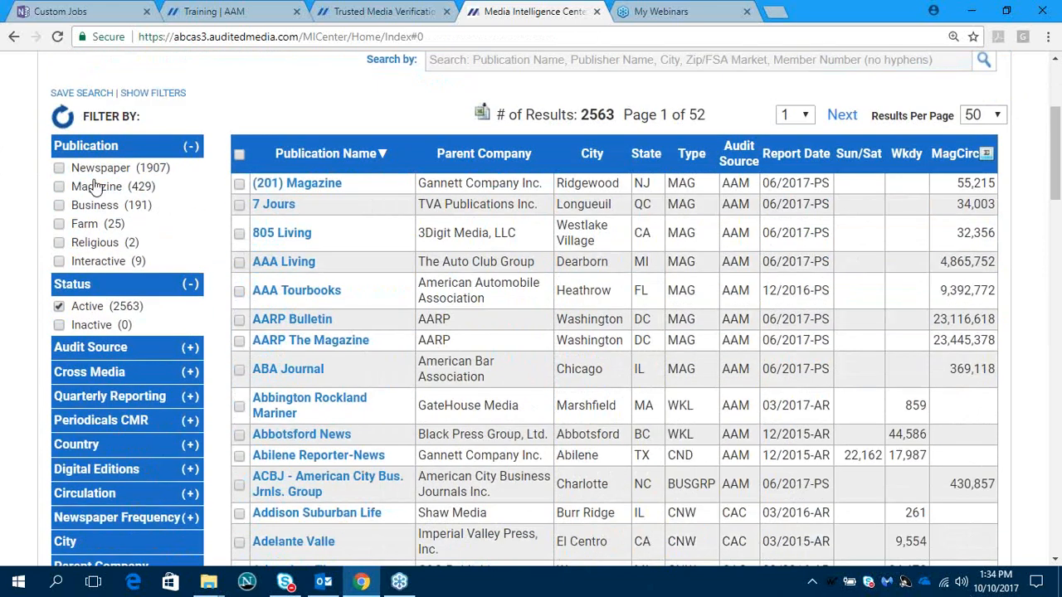
{"action": "left_click", "coordinate": [61, 169]}
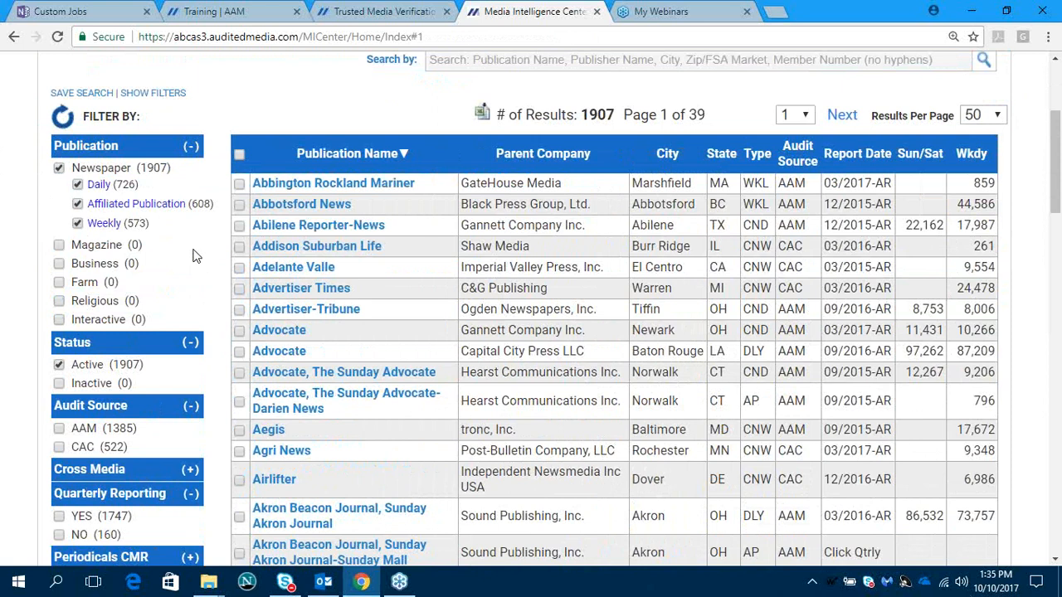
- Try limiting the newspapers to the AAM audit source and clear that filter again
{"action": "scroll", "coordinate": [192, 255], "scroll_direction": "down", "scroll_amount": 2}
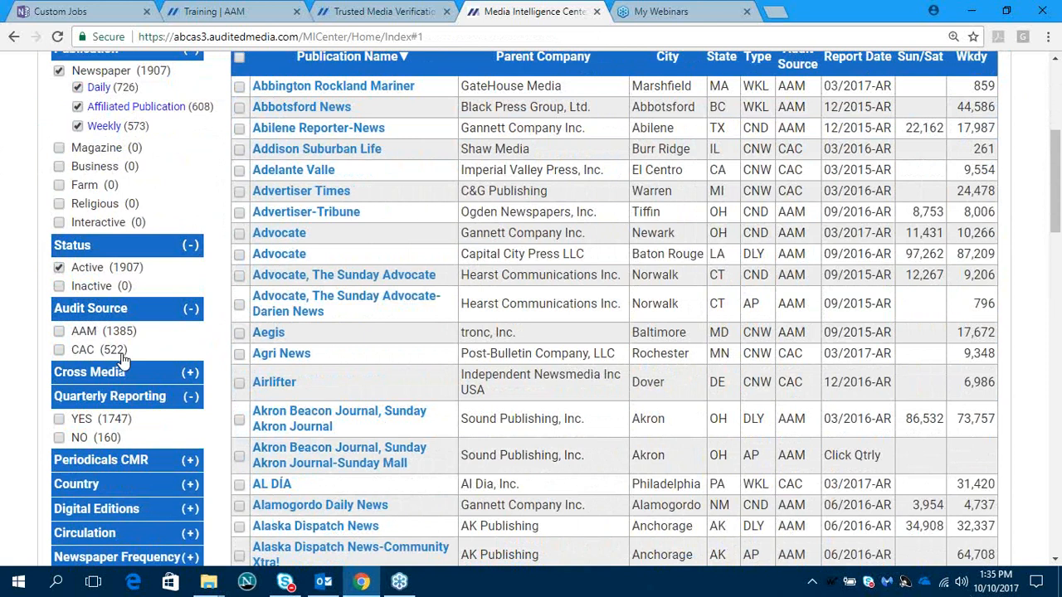
{"action": "left_click", "coordinate": [59, 331]}
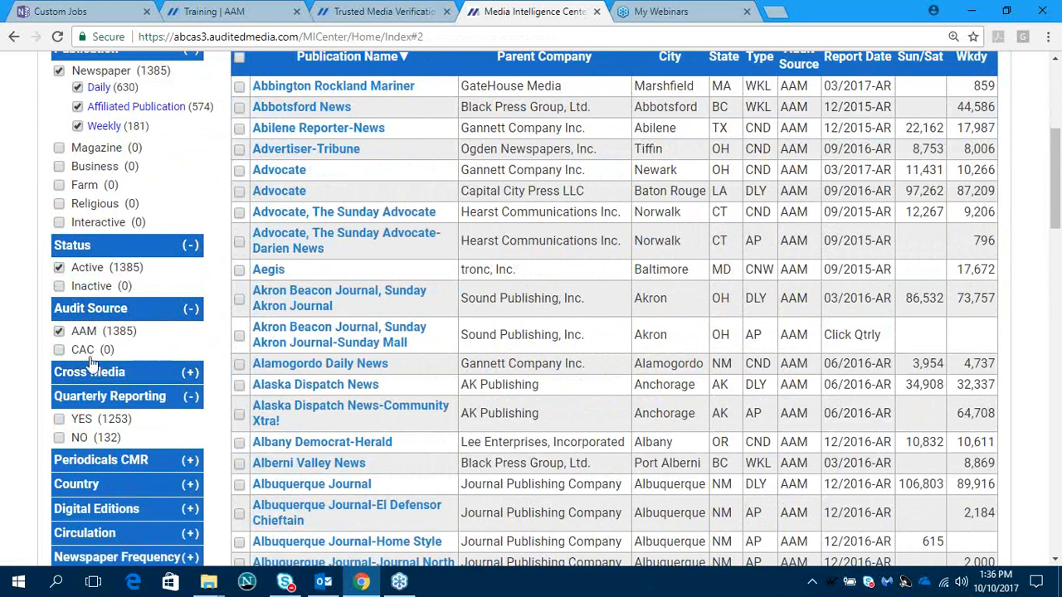
{"action": "left_click", "coordinate": [60, 332]}
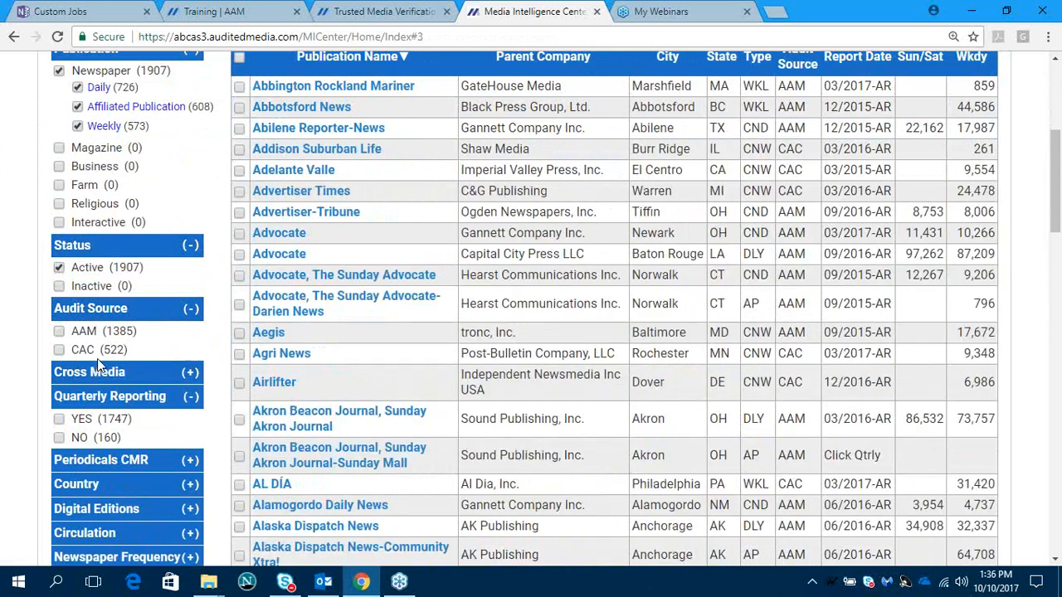
- Filter the newspapers by the CAC audit source and look over the filtered list
{"action": "left_click", "coordinate": [59, 350]}
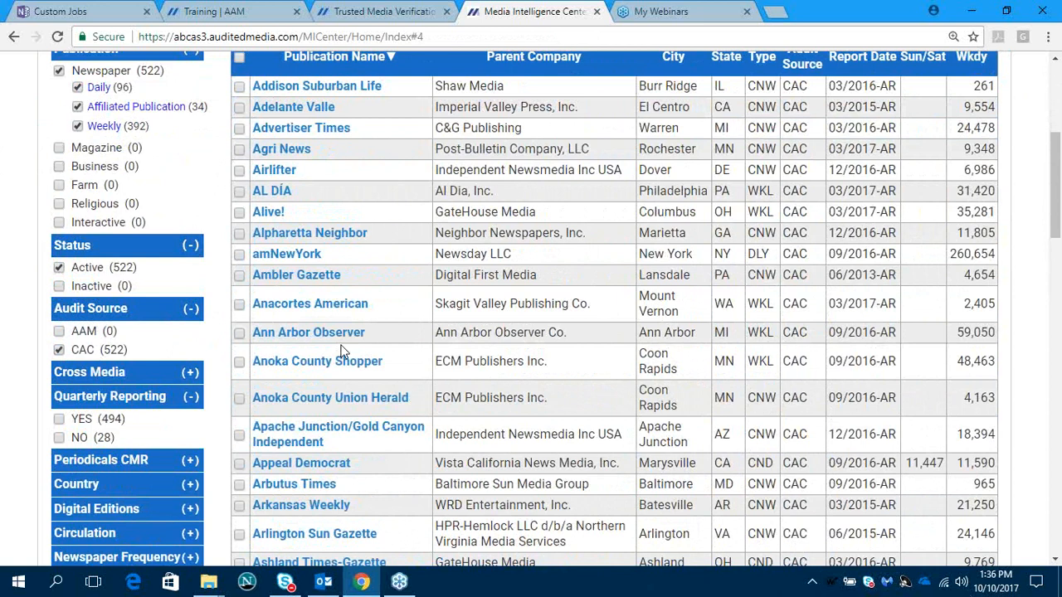
{"action": "scroll", "coordinate": [428, 396], "scroll_direction": "up", "scroll_amount": 1}
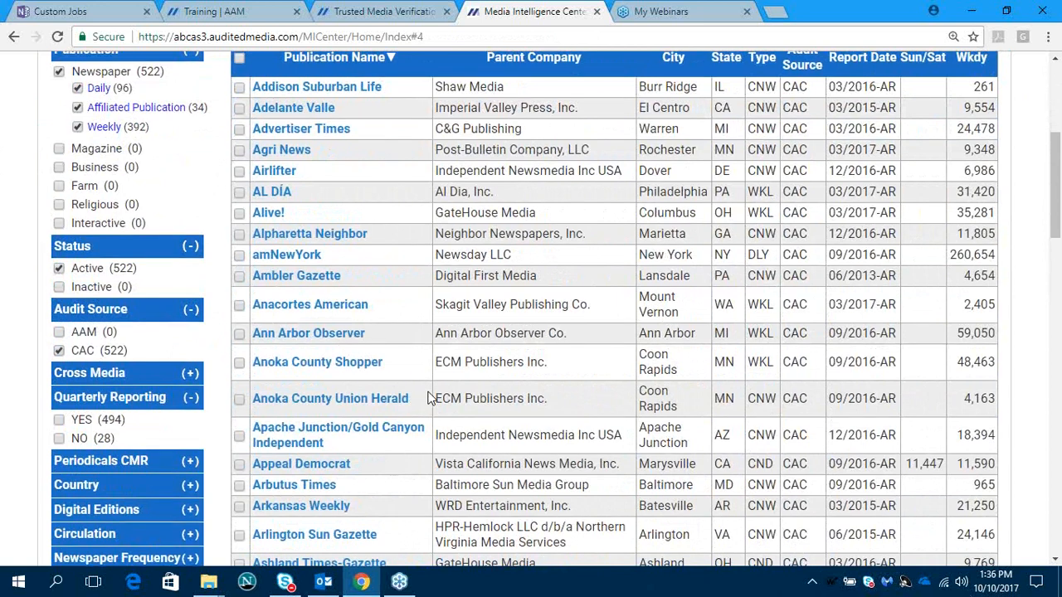
{"action": "scroll", "coordinate": [427, 400], "scroll_direction": "down", "scroll_amount": 2}
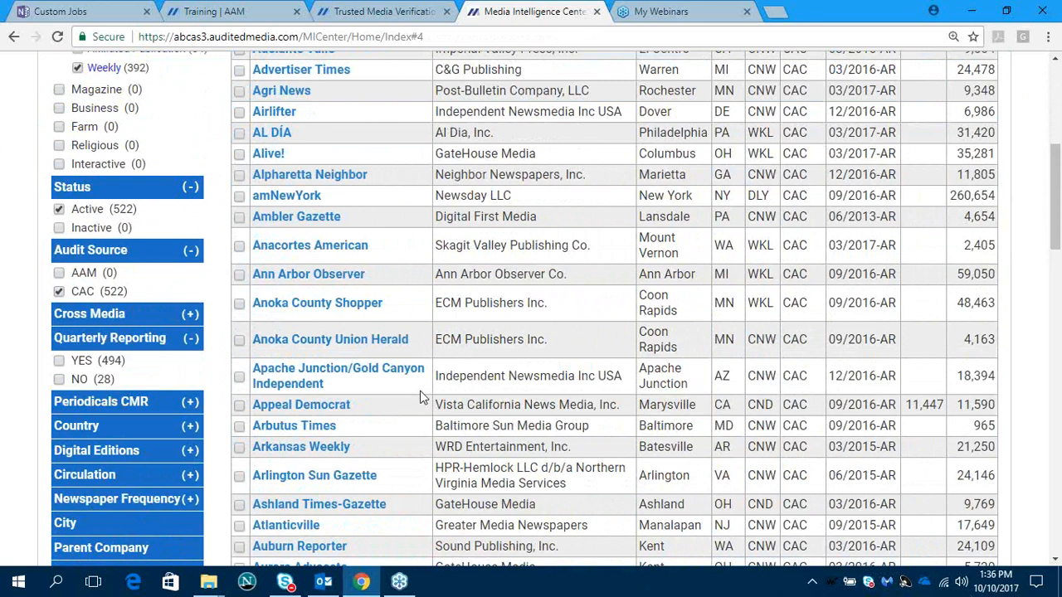
{"action": "scroll", "coordinate": [422, 393], "scroll_direction": "up", "scroll_amount": 3}
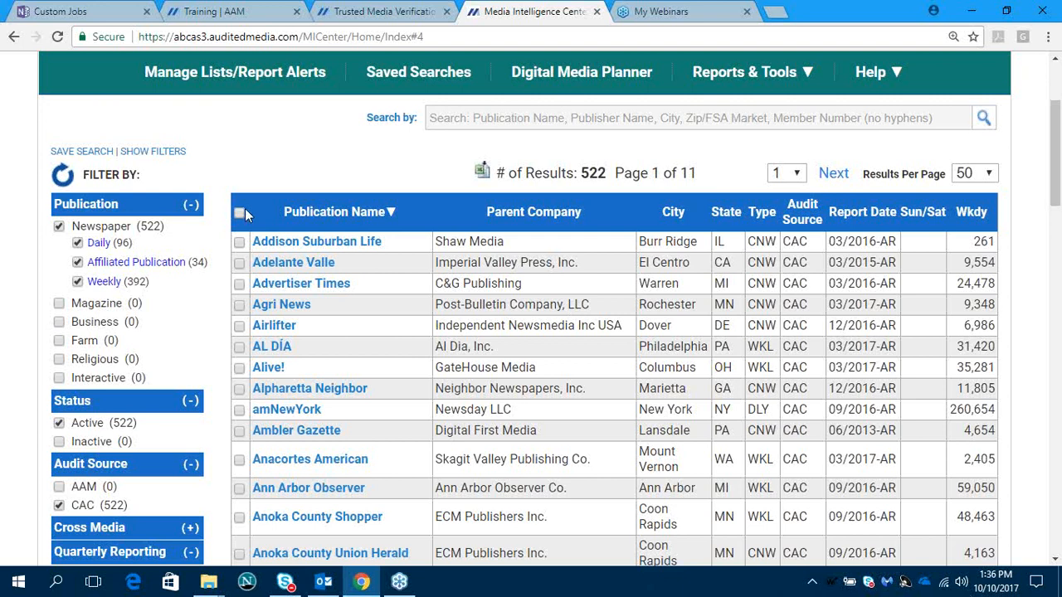
- Select all publications on the current results page and deselect them again
{"action": "left_click", "coordinate": [239, 214]}
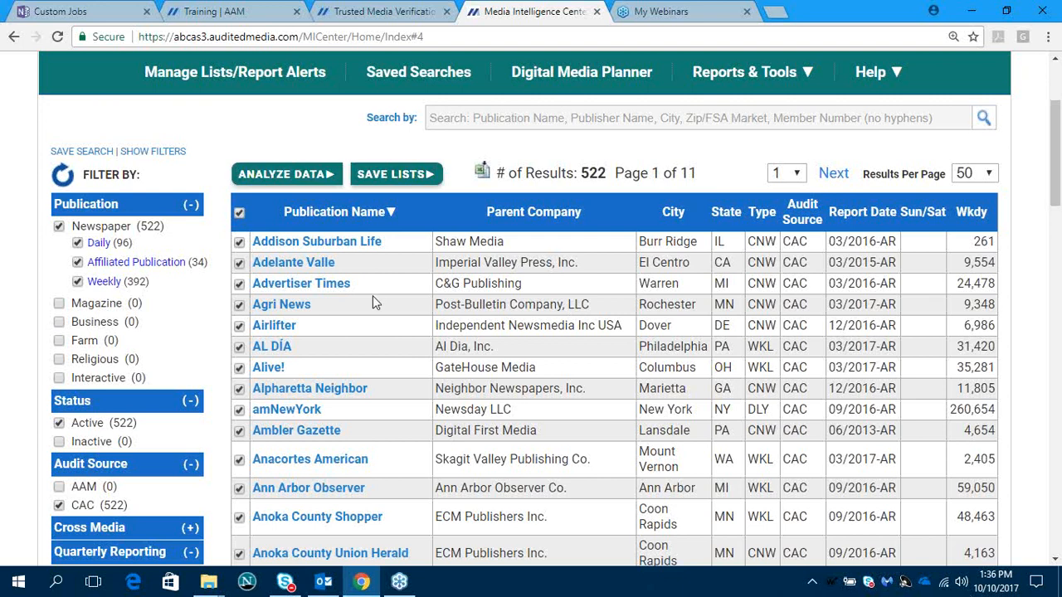
{"action": "scroll", "coordinate": [372, 296], "scroll_direction": "down", "scroll_amount": 3}
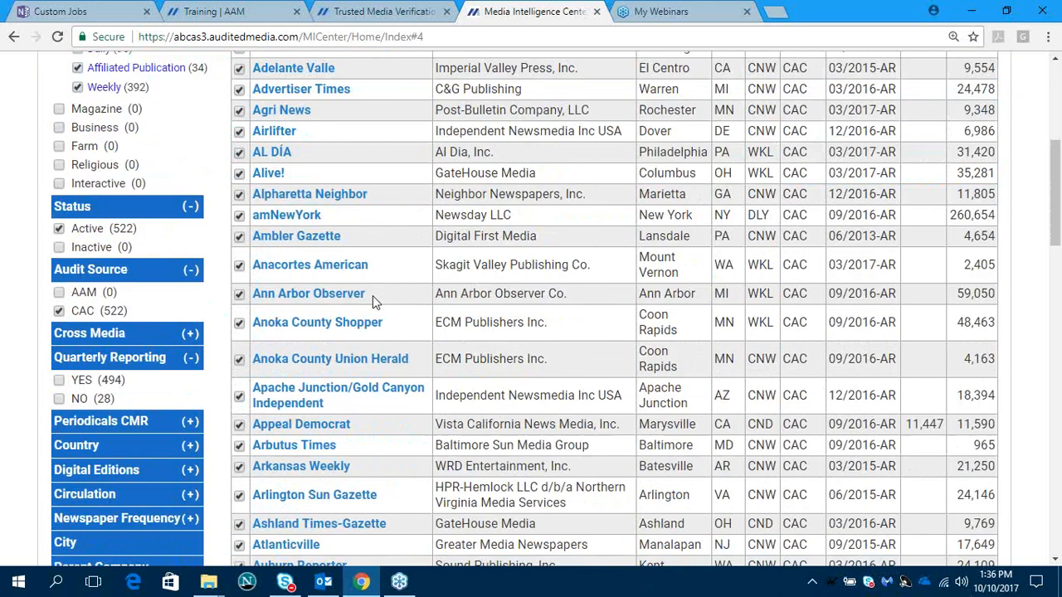
{"action": "scroll", "coordinate": [372, 296], "scroll_direction": "up", "scroll_amount": 2}
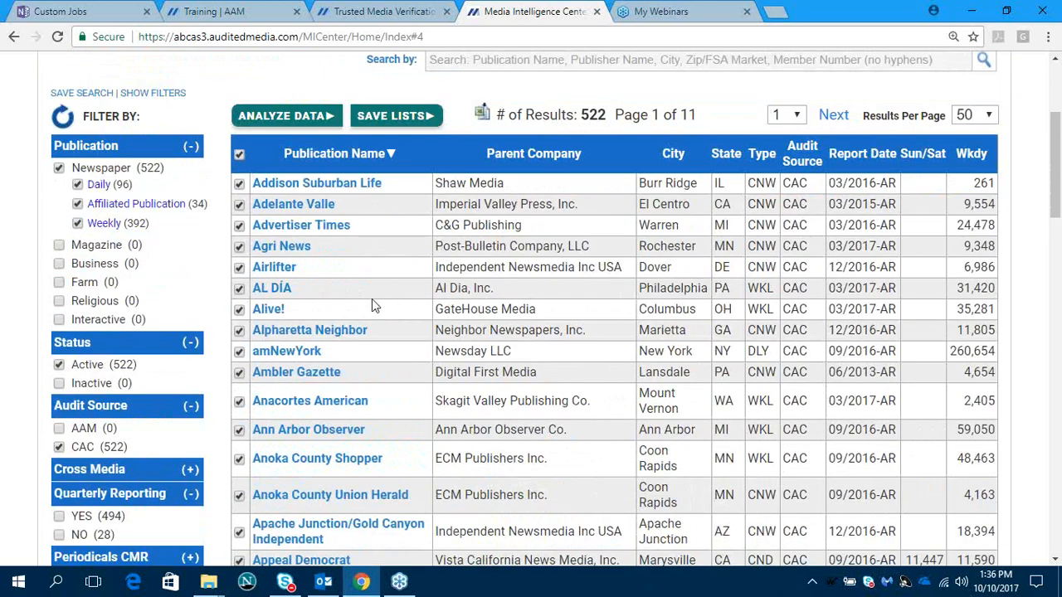
{"action": "left_click", "coordinate": [239, 155]}
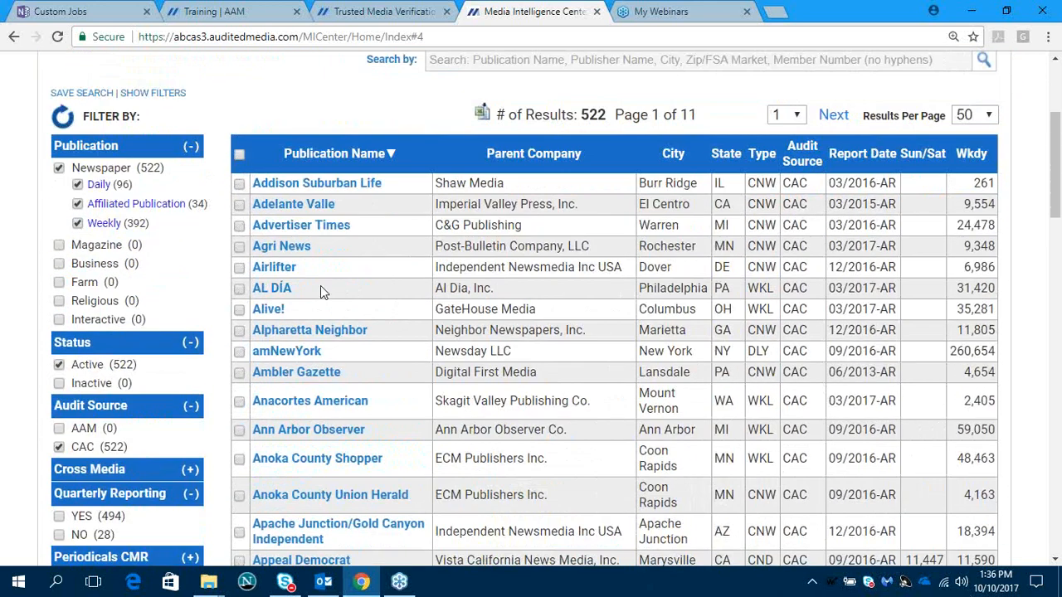
- Clear the CAC audit source filter
{"action": "scroll", "coordinate": [321, 290], "scroll_direction": "down", "scroll_amount": 2}
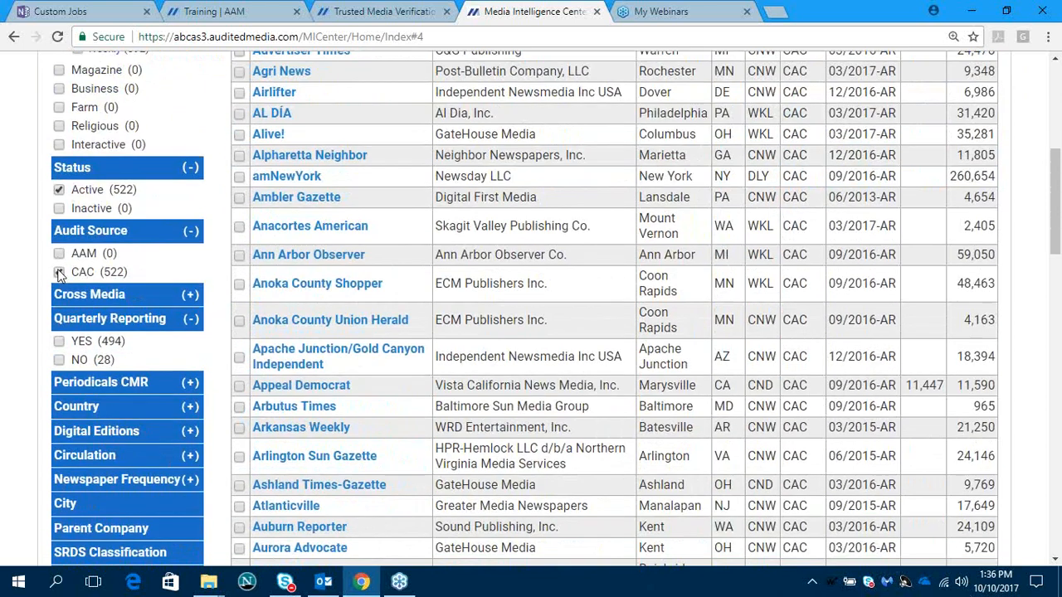
{"action": "left_click", "coordinate": [60, 272]}
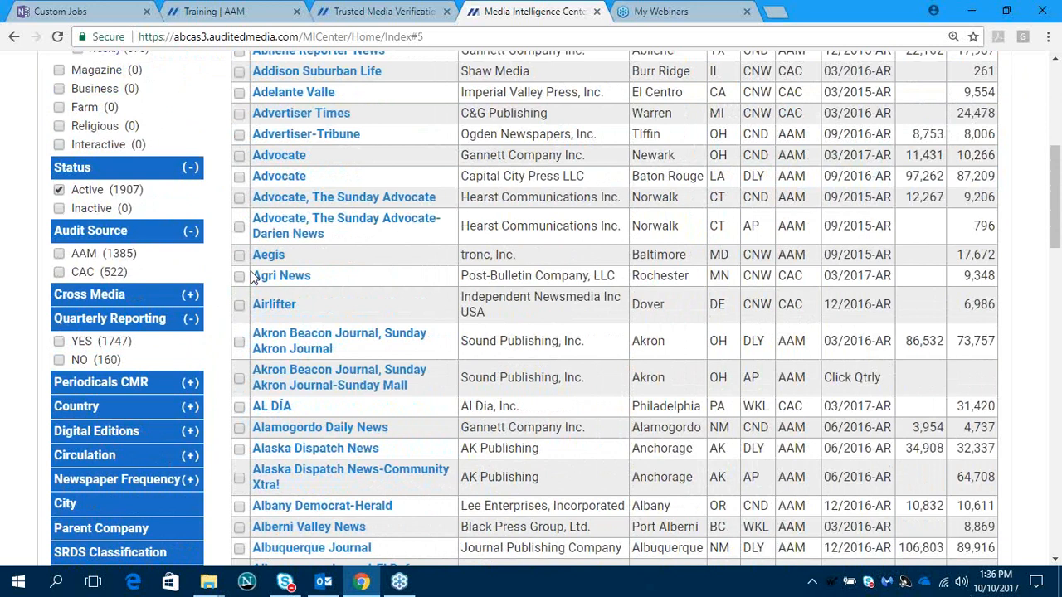
{"action": "scroll", "coordinate": [254, 277], "scroll_direction": "up", "scroll_amount": 1}
- Expand the Country filter, limit the newspapers to Canada and look over the list
{"action": "scroll", "coordinate": [234, 298], "scroll_direction": "down", "scroll_amount": 1}
{"action": "scroll", "coordinate": [204, 307], "scroll_direction": "down", "scroll_amount": 2}
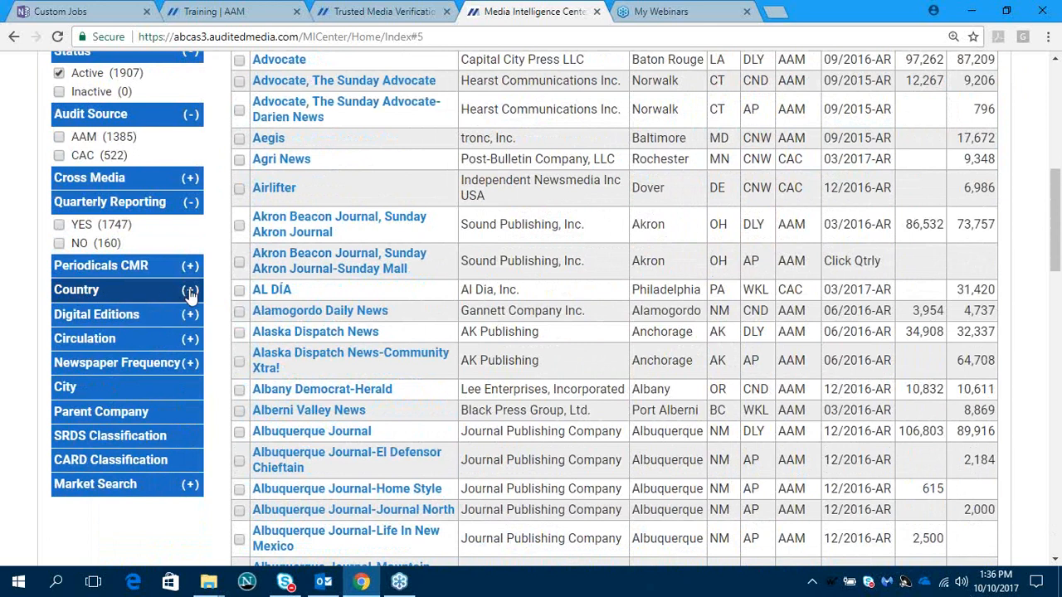
{"action": "left_click", "coordinate": [189, 292]}
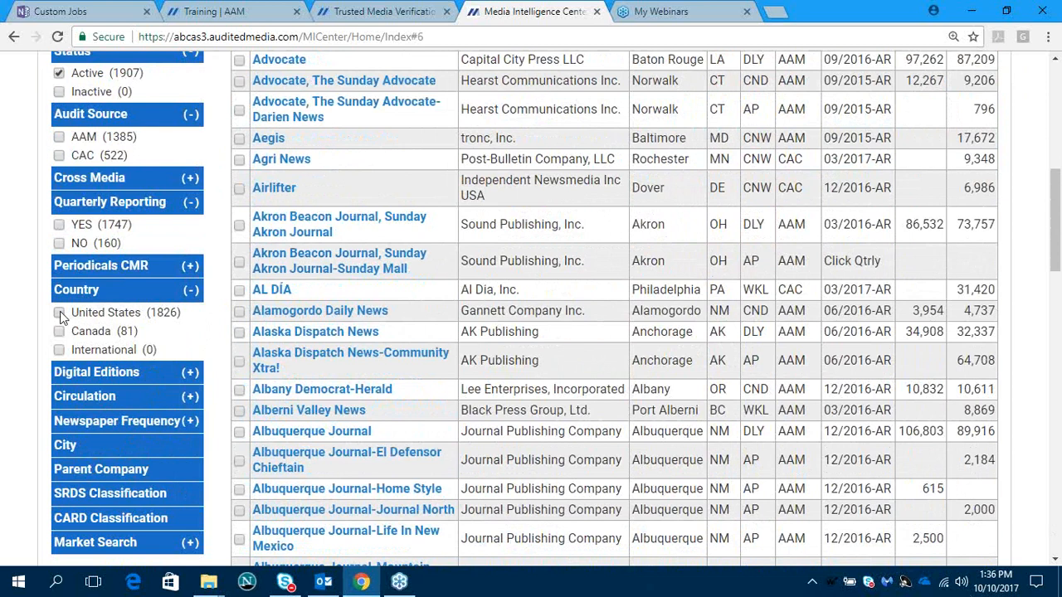
{"action": "left_click", "coordinate": [60, 315]}
{"action": "left_click", "coordinate": [58, 333]}
{"action": "scroll", "coordinate": [401, 437], "scroll_direction": "up", "scroll_amount": 4}
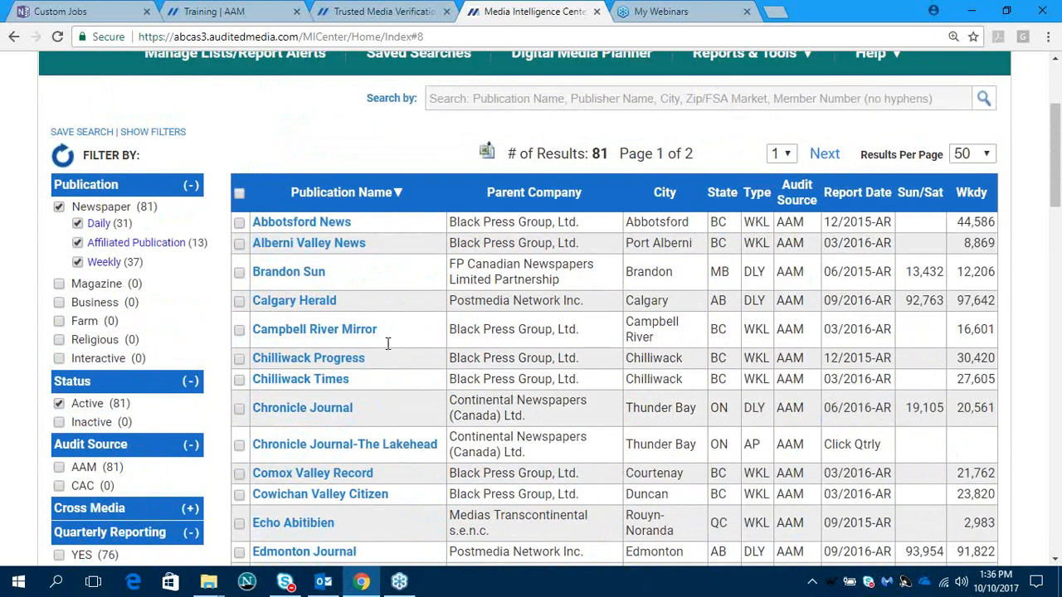
{"action": "scroll", "coordinate": [387, 348], "scroll_direction": "down", "scroll_amount": 2}
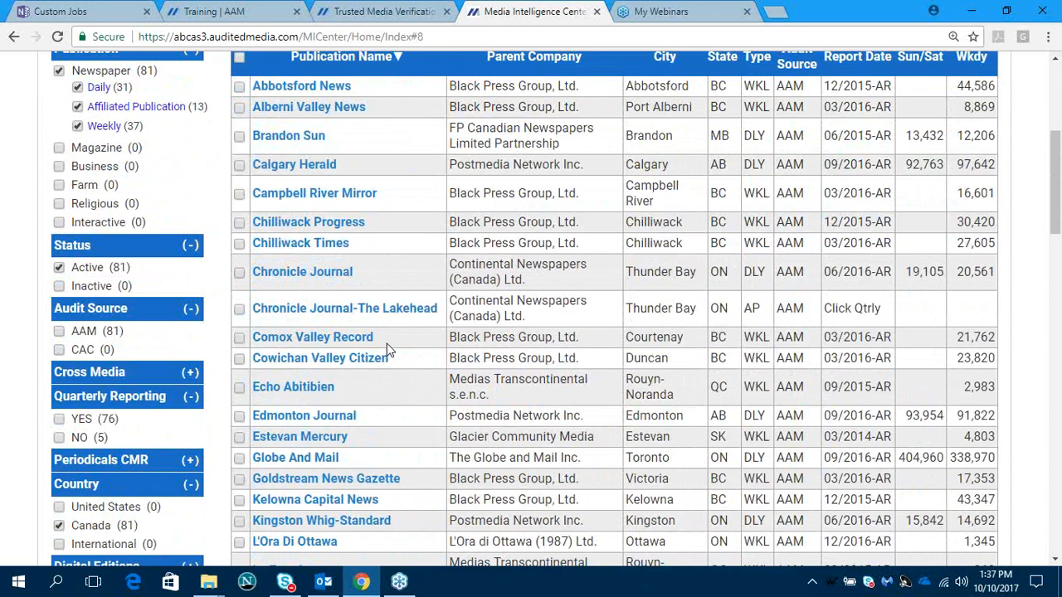
- Replace the Canada country filter with United States
{"action": "scroll", "coordinate": [388, 343], "scroll_direction": "down", "scroll_amount": 3}
{"action": "left_click", "coordinate": [59, 389]}
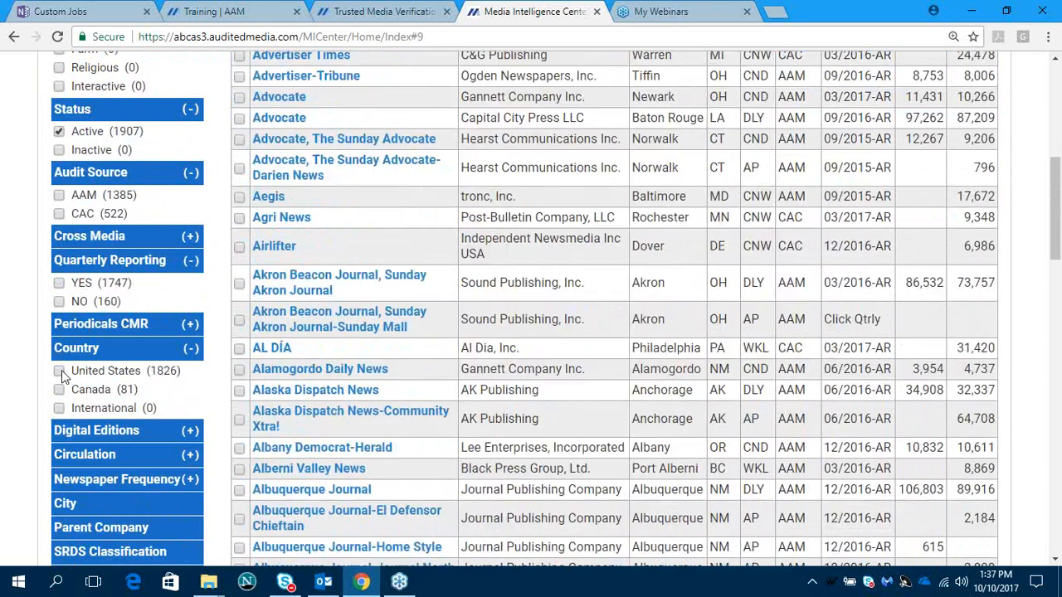
{"action": "left_click", "coordinate": [59, 373]}
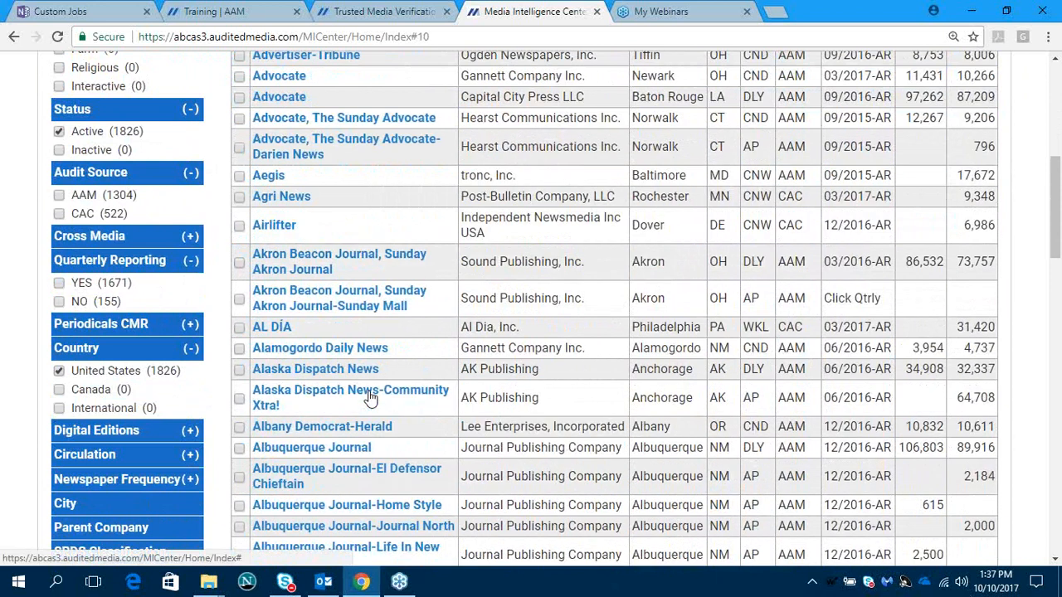
- Limit the newspapers to those with Quarterly Reporting set to YES, look over the quarterly figures and clear that filter
{"action": "scroll", "coordinate": [371, 398], "scroll_direction": "up", "scroll_amount": 3}
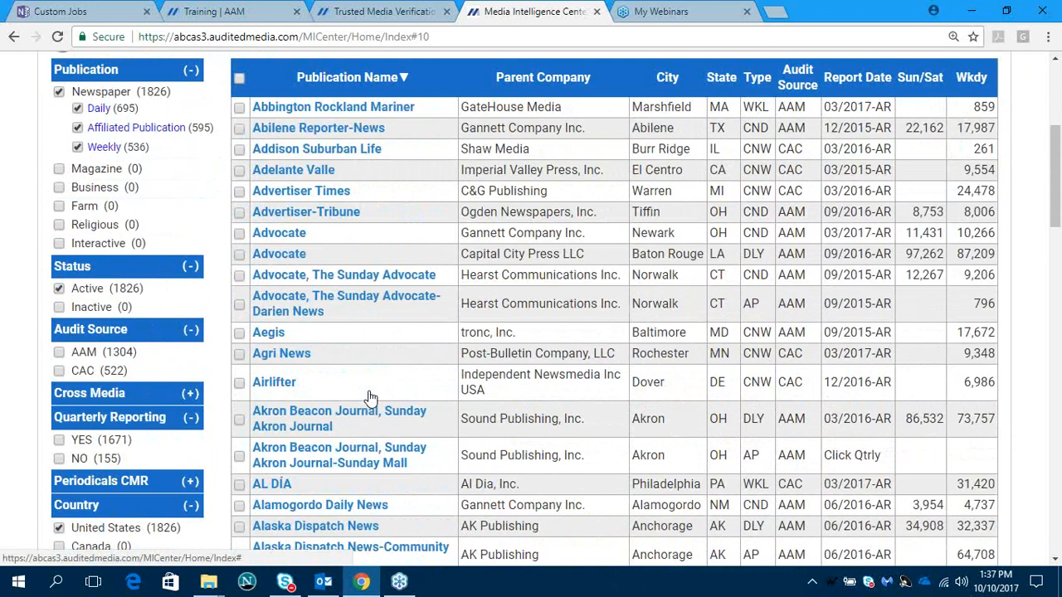
{"action": "scroll", "coordinate": [370, 398], "scroll_direction": "down", "scroll_amount": 2}
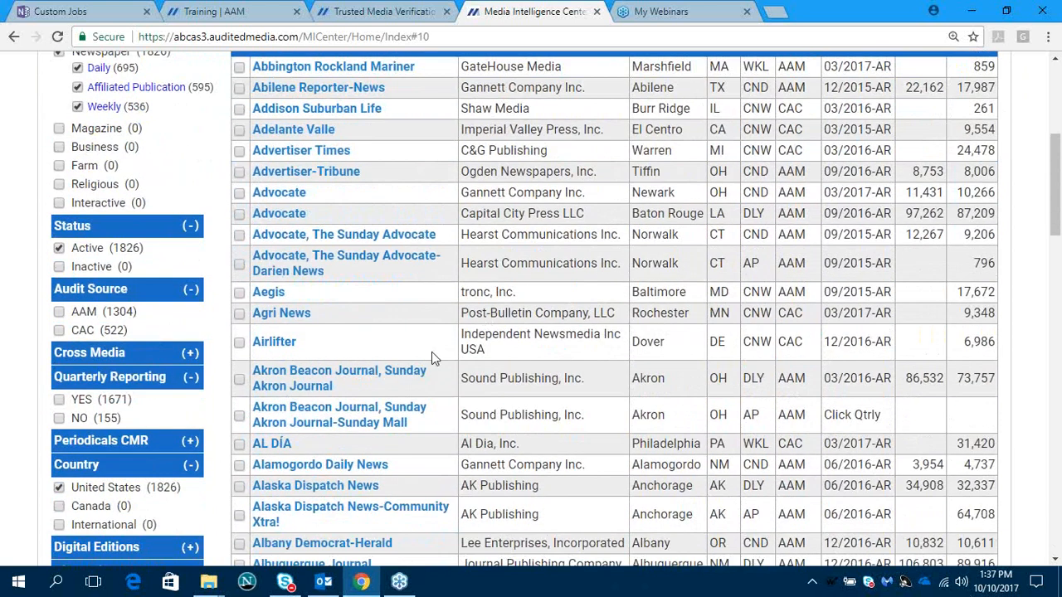
{"action": "scroll", "coordinate": [415, 319], "scroll_direction": "down", "scroll_amount": 1}
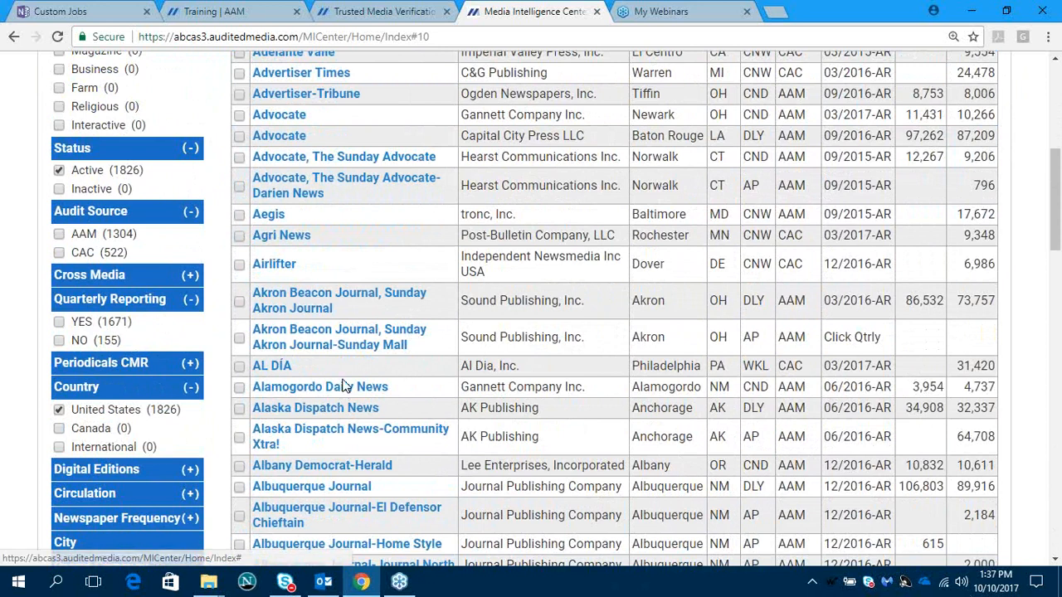
{"action": "left_click", "coordinate": [60, 323]}
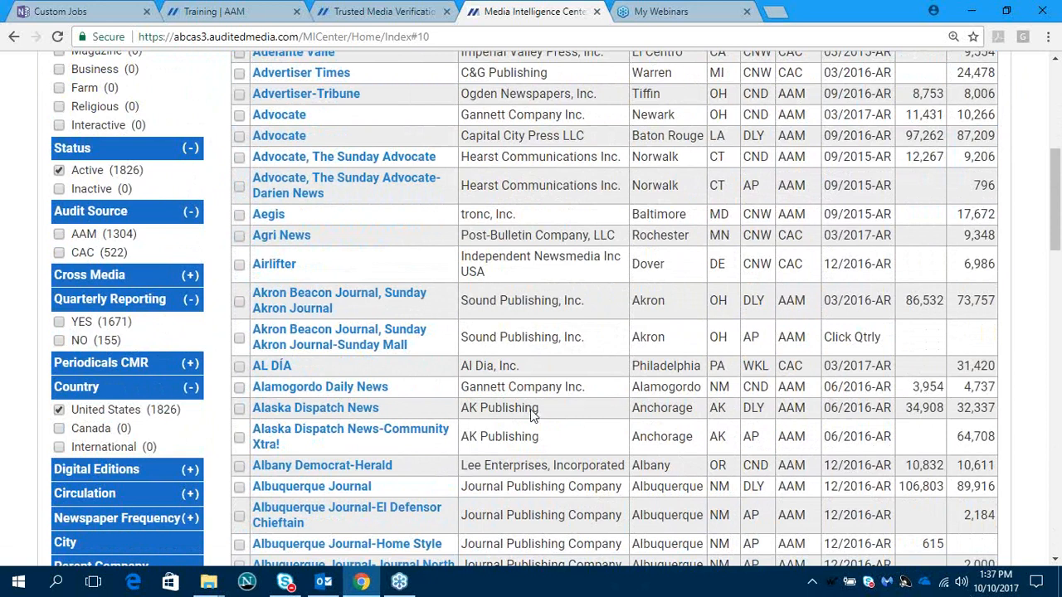
{"action": "scroll", "coordinate": [530, 409], "scroll_direction": "up", "scroll_amount": 2}
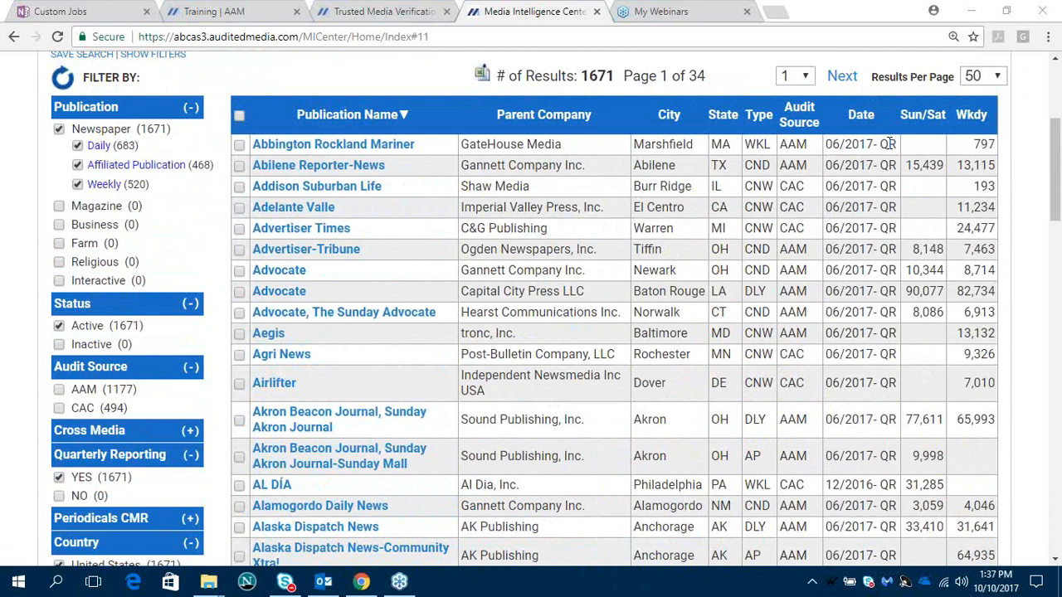
{"action": "scroll", "coordinate": [624, 262], "scroll_direction": "down", "scroll_amount": 2}
{"action": "scroll", "coordinate": [624, 263], "scroll_direction": "down", "scroll_amount": 4}
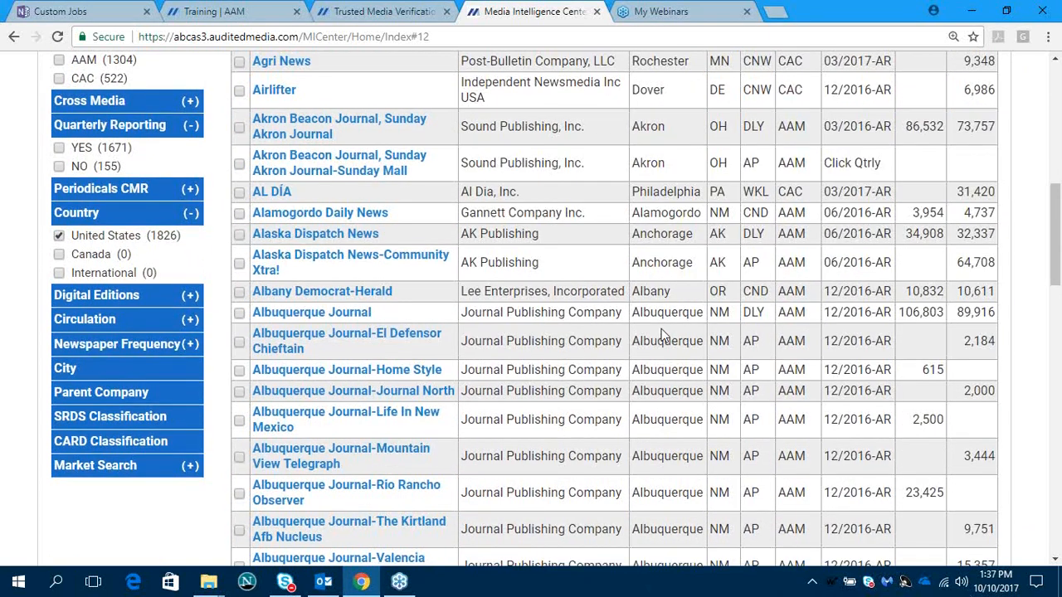
- Expand the Digital Editions filter, limit the newspapers to Yes, and clear and collapse the filter again
{"action": "scroll", "coordinate": [662, 328], "scroll_direction": "up", "scroll_amount": 3}
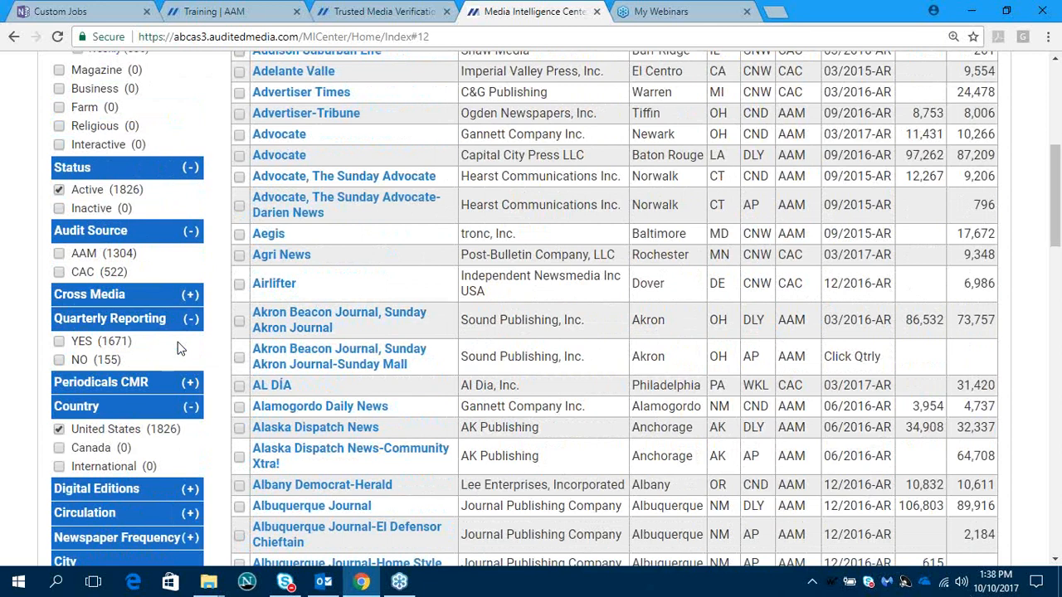
{"action": "scroll", "coordinate": [177, 349], "scroll_direction": "down", "scroll_amount": 3}
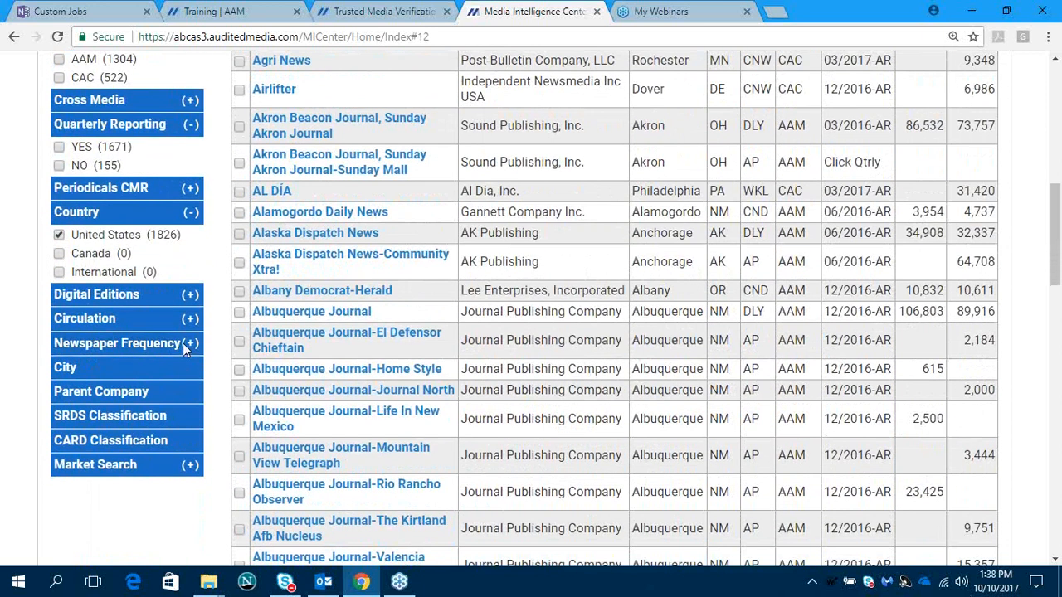
{"action": "left_click", "coordinate": [190, 296]}
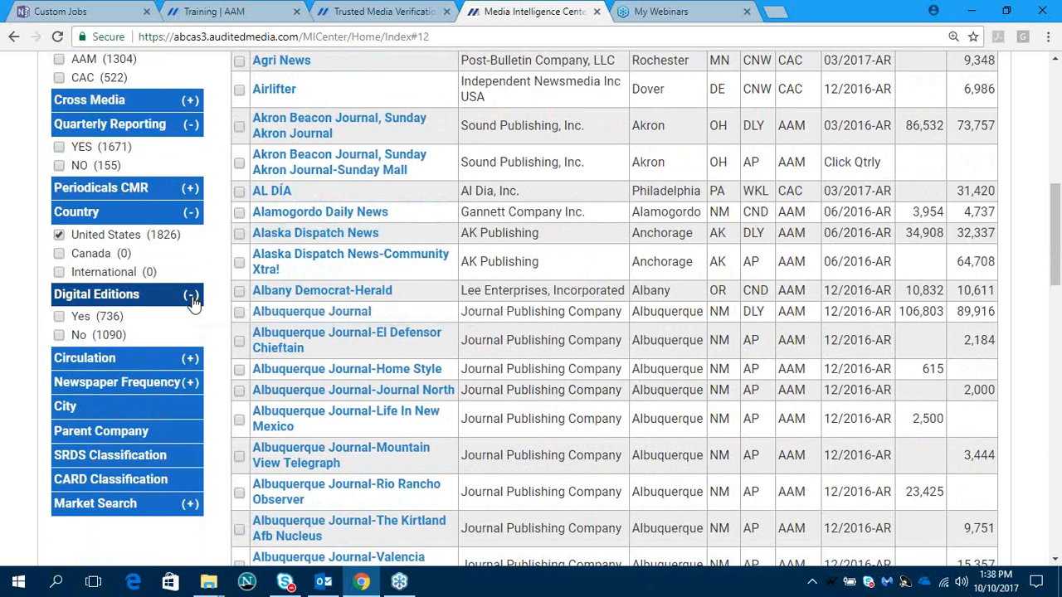
{"action": "left_click", "coordinate": [59, 318]}
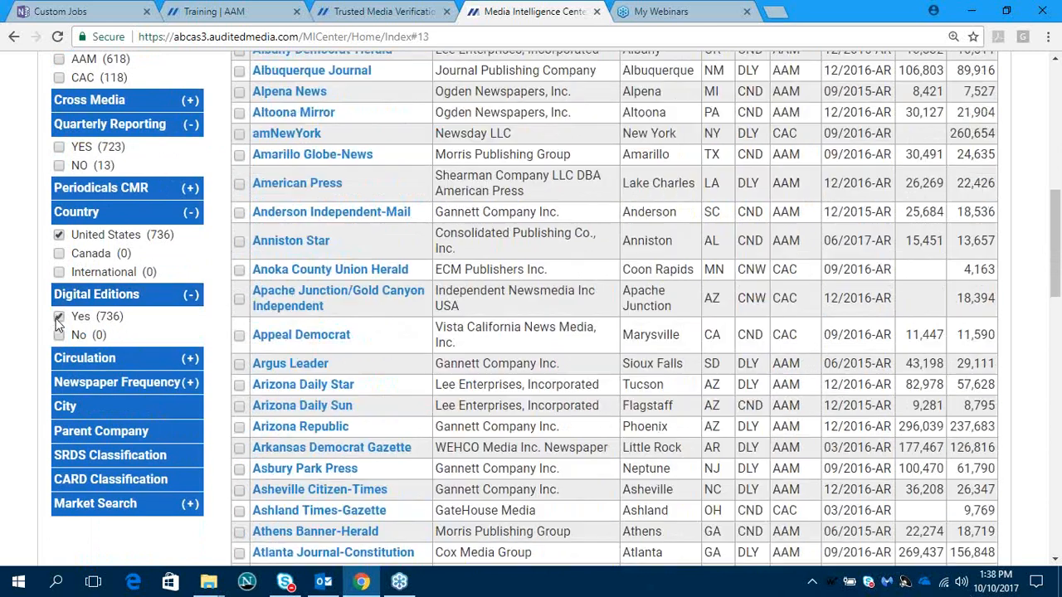
{"action": "left_click", "coordinate": [59, 318]}
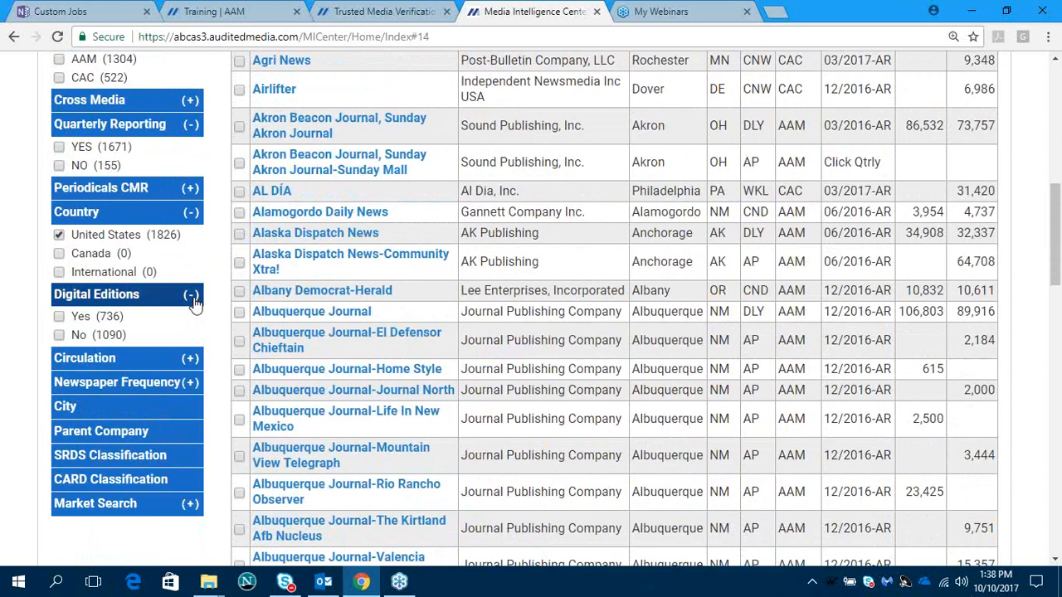
{"action": "left_click", "coordinate": [192, 297]}
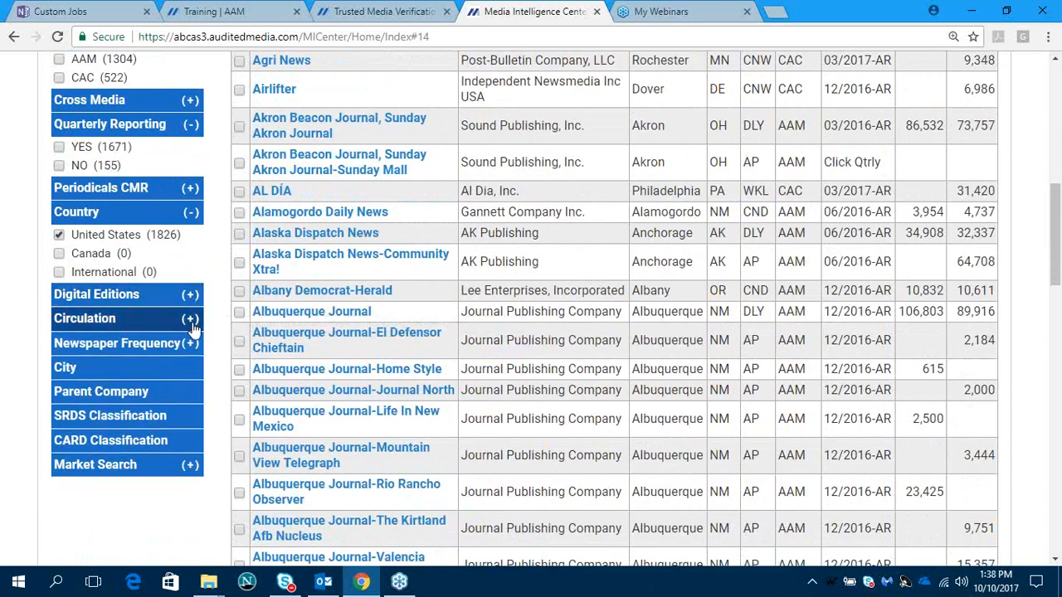
- Expand the Circulation filter, try the 500,001 - 1,000,000 and 250,001 - 500,000 ranges, and clear and collapse it
{"action": "left_click", "coordinate": [190, 320]}
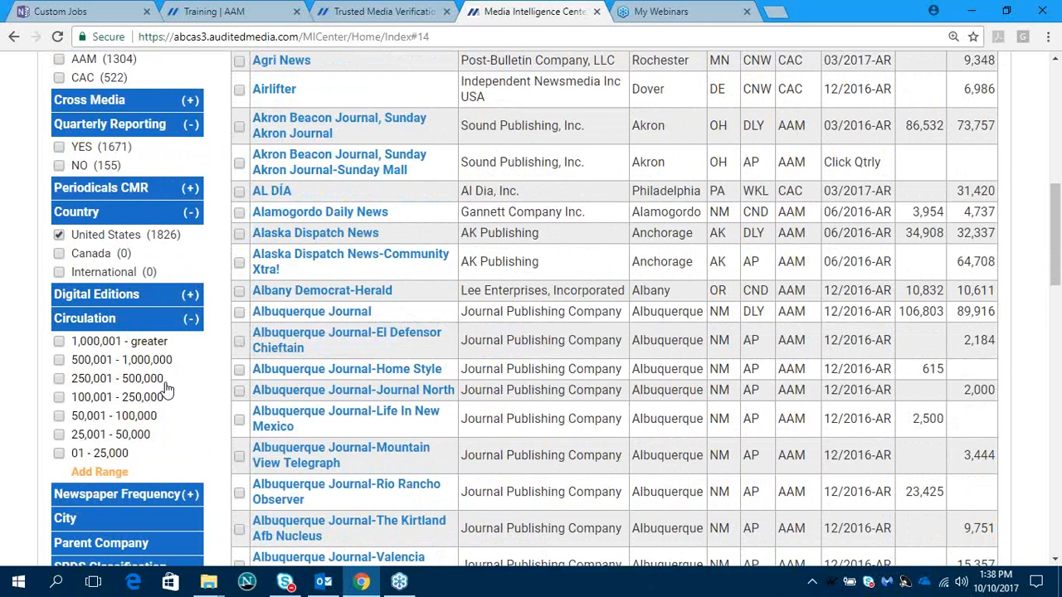
{"action": "left_click", "coordinate": [59, 360]}
{"action": "left_click", "coordinate": [59, 378]}
{"action": "left_click", "coordinate": [59, 360]}
{"action": "left_click", "coordinate": [59, 378]}
{"action": "left_click", "coordinate": [203, 320]}
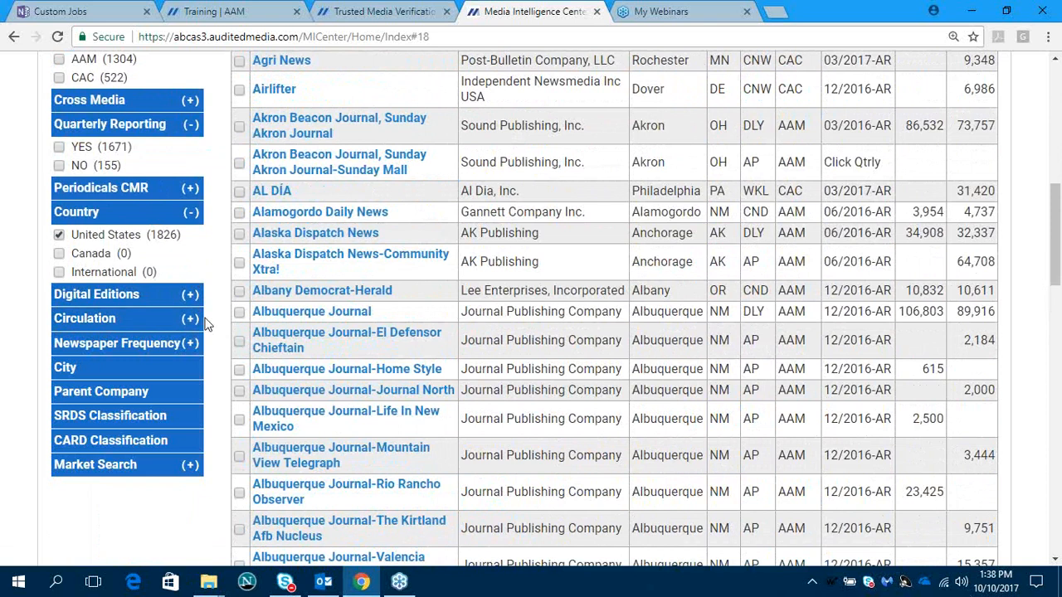
- Look over the Parent Company list and the Market Search options without choosing any filter
{"action": "left_click", "coordinate": [141, 394]}
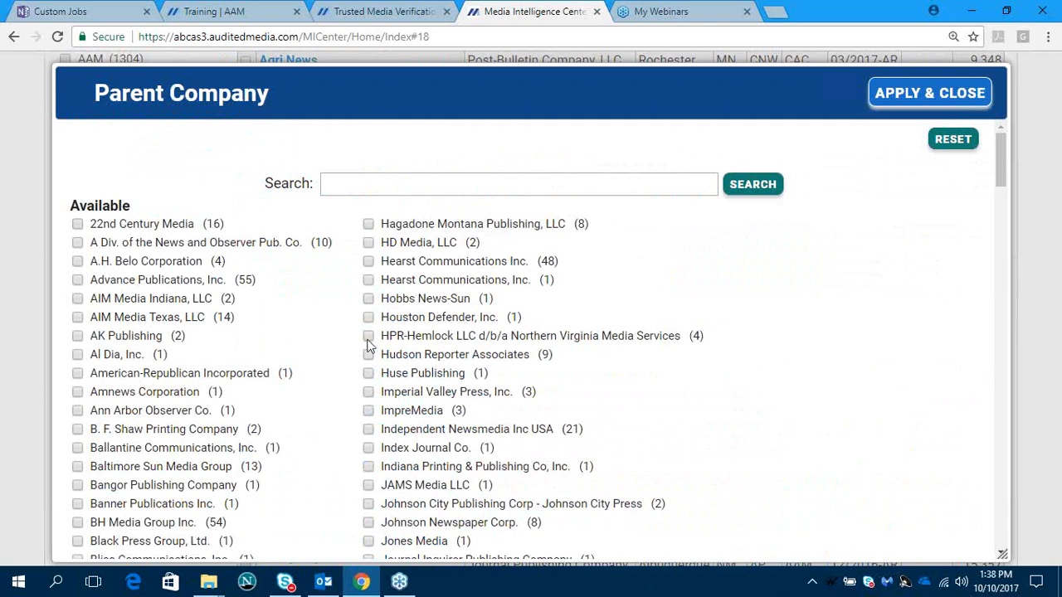
{"action": "left_click", "coordinate": [883, 95]}
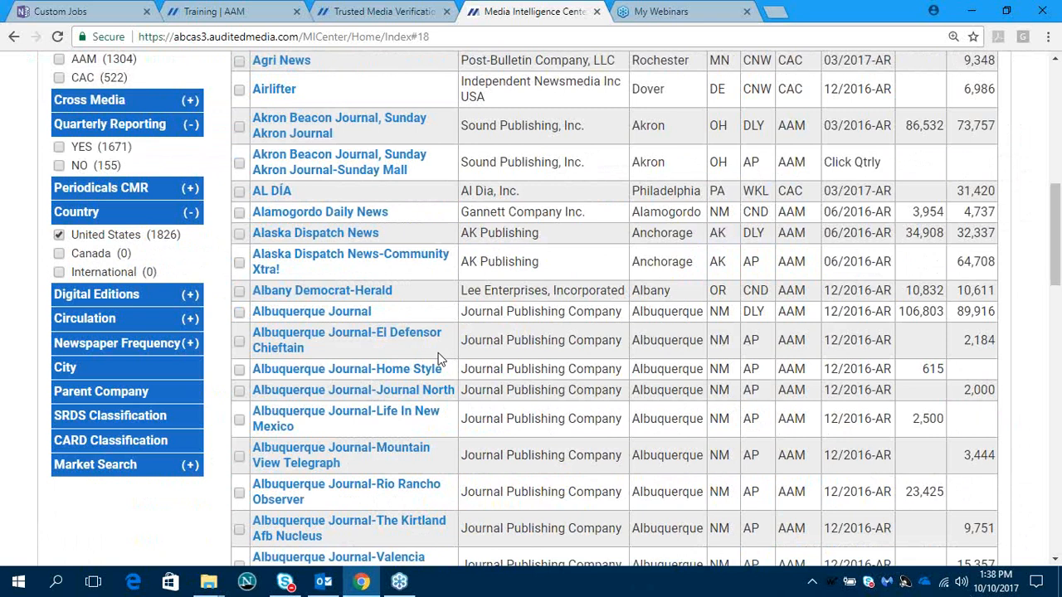
{"action": "left_click", "coordinate": [191, 466]}
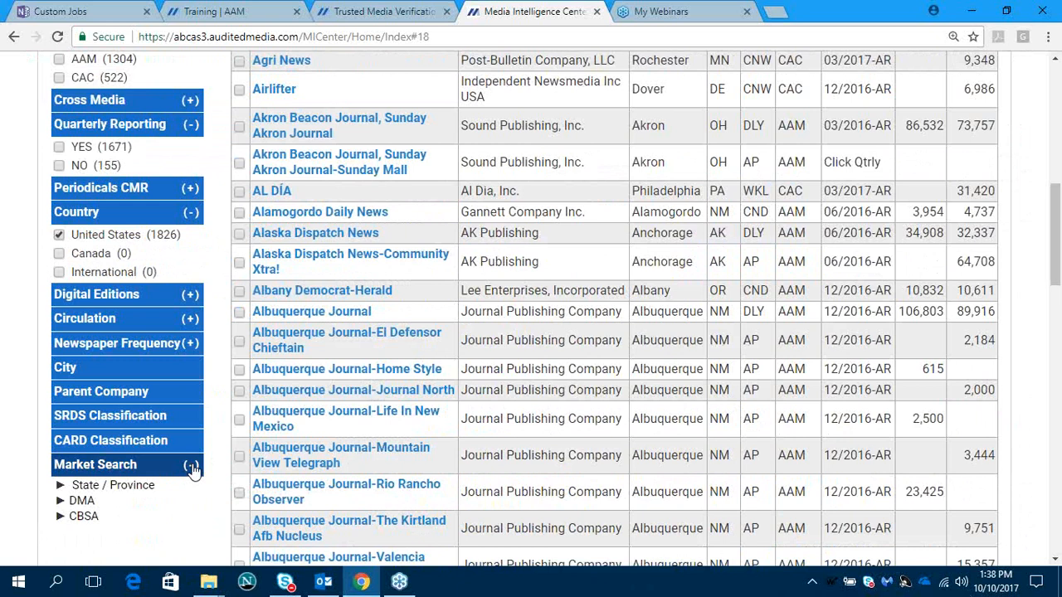
{"action": "left_click", "coordinate": [190, 466]}
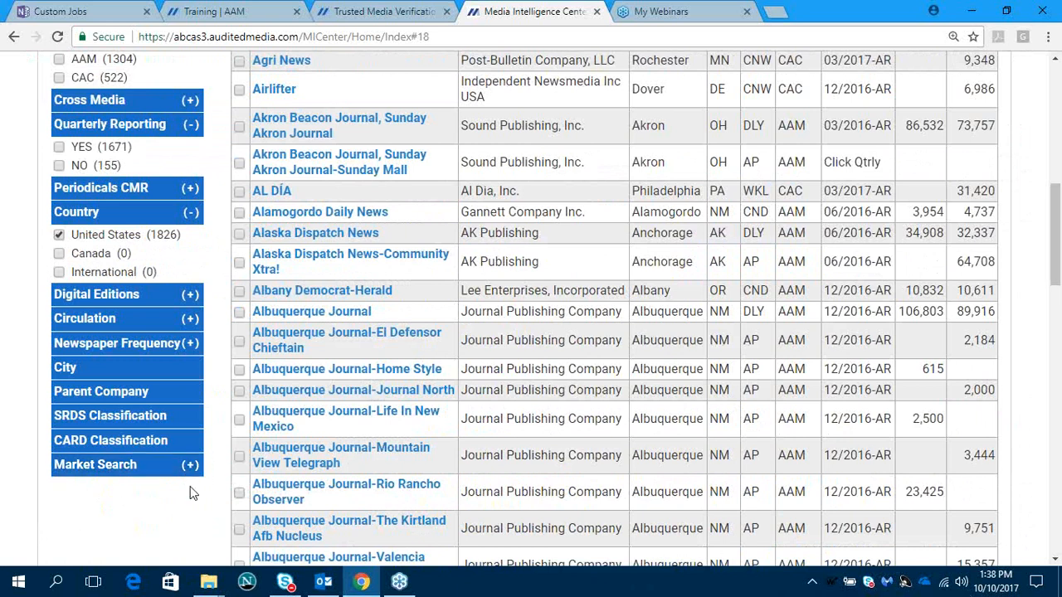
- Open the Akron Beacon Journal, Sunday Akron Journal publication page from the results list
{"action": "scroll", "coordinate": [340, 450], "scroll_direction": "up", "scroll_amount": 2}
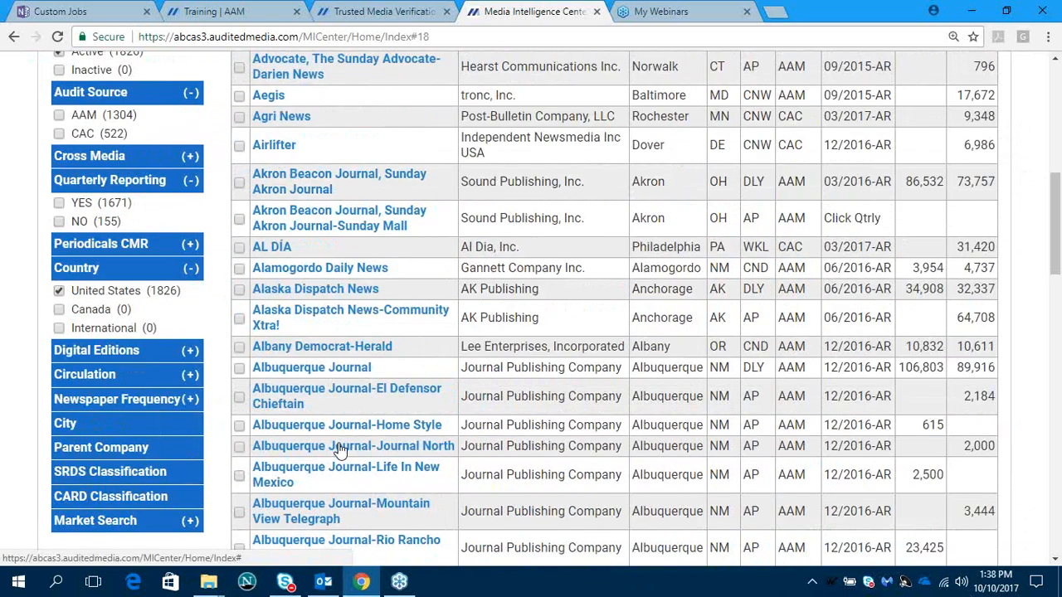
{"action": "scroll", "coordinate": [340, 451], "scroll_direction": "up", "scroll_amount": 1}
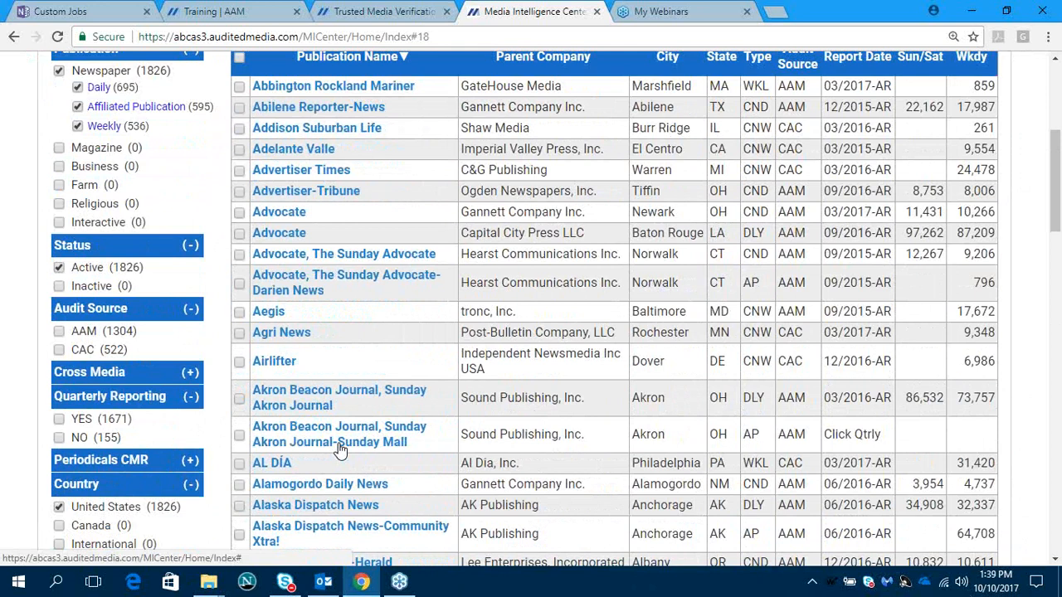
{"action": "scroll", "coordinate": [341, 450], "scroll_direction": "down", "scroll_amount": 1}
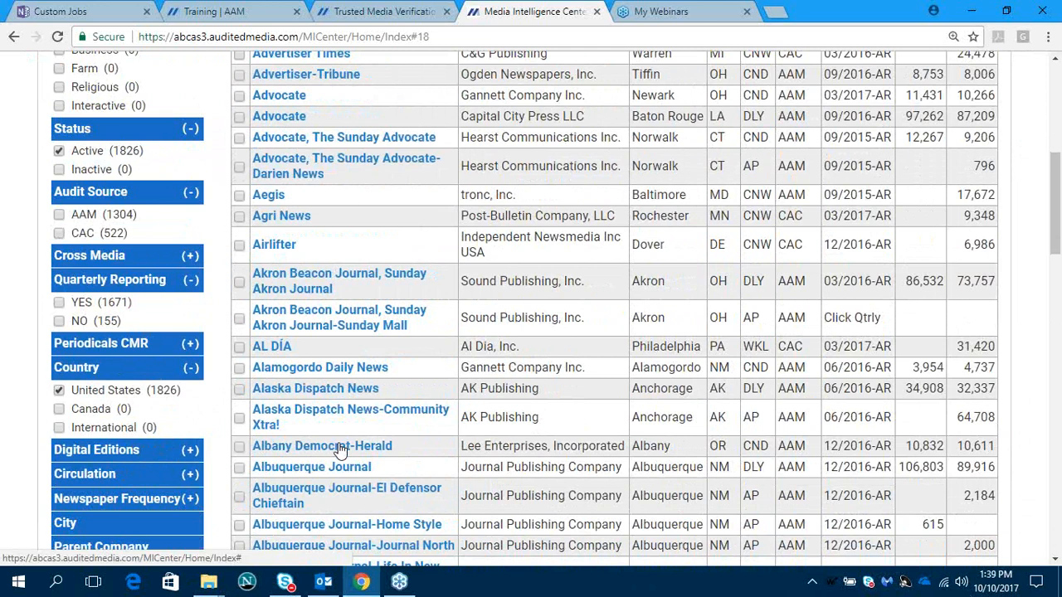
{"action": "left_click", "coordinate": [323, 277]}
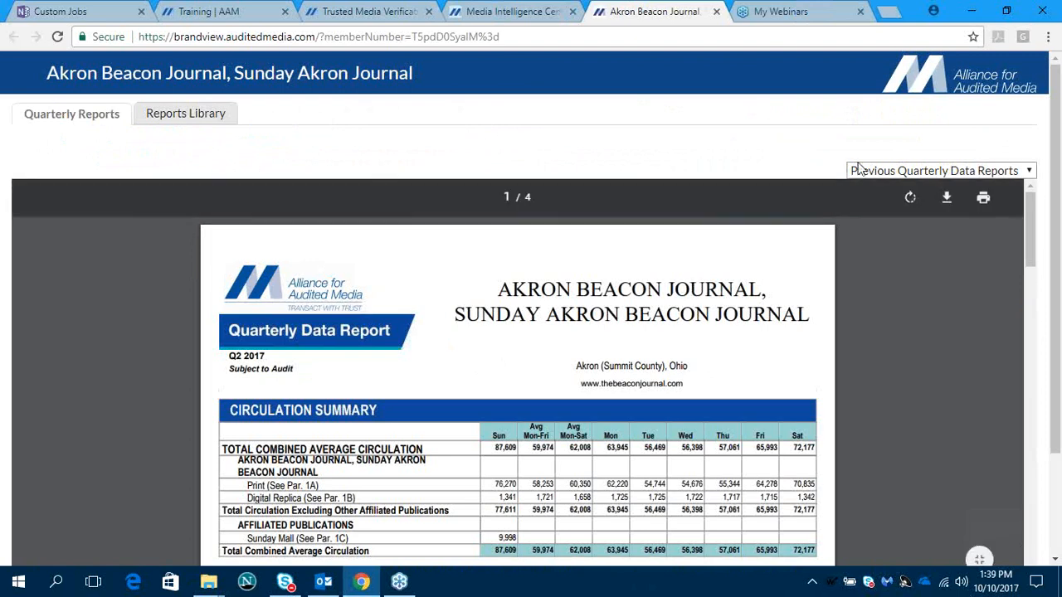
- Choose Q1 2017 from the previous quarterly data reports and look over the list of available quarters again
{"action": "left_click", "coordinate": [1030, 173]}
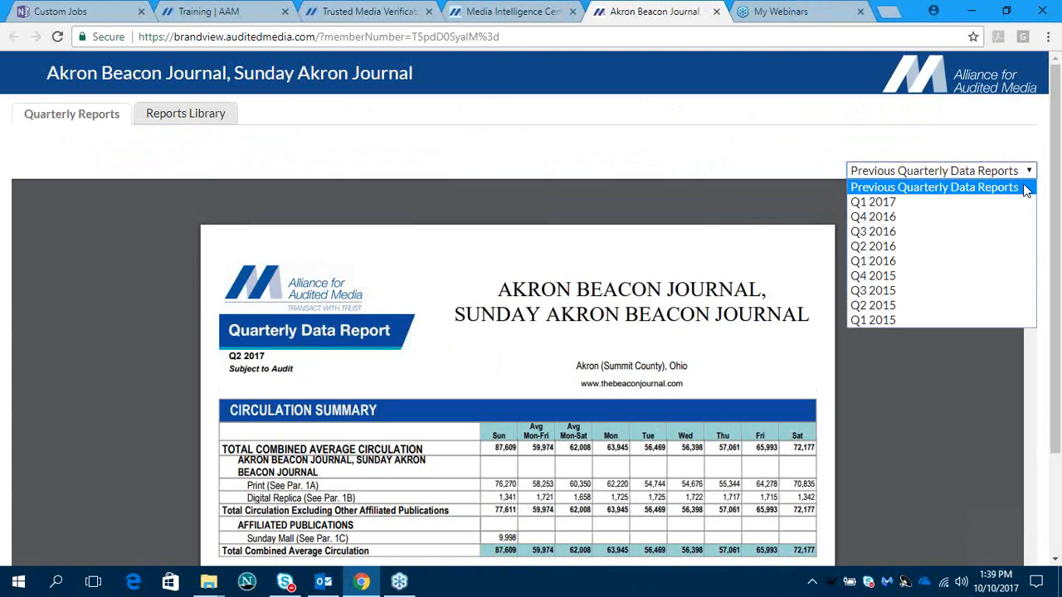
{"action": "left_click", "coordinate": [998, 204]}
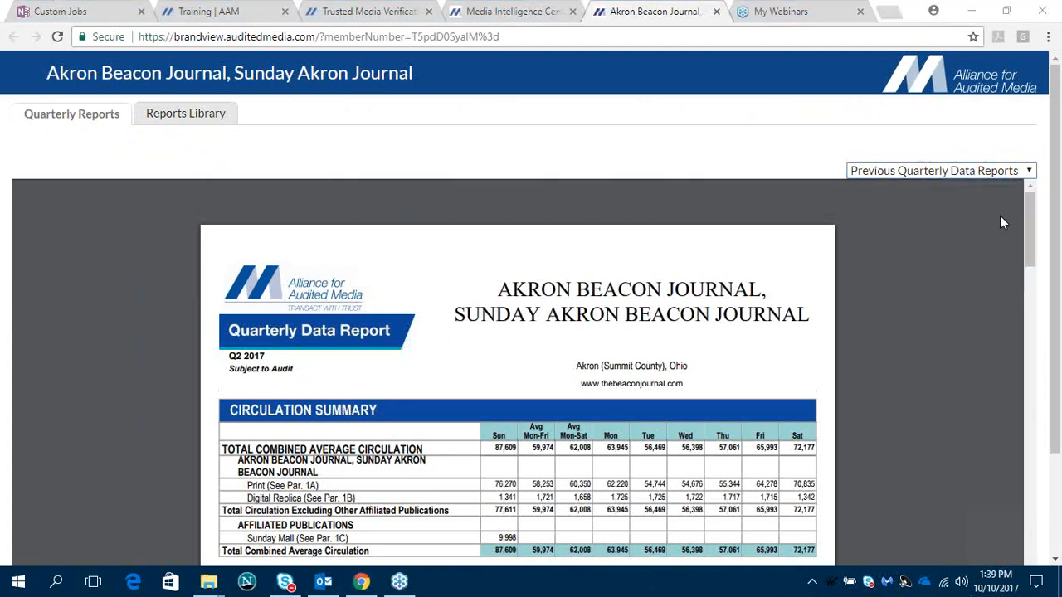
{"action": "left_click", "coordinate": [1029, 171]}
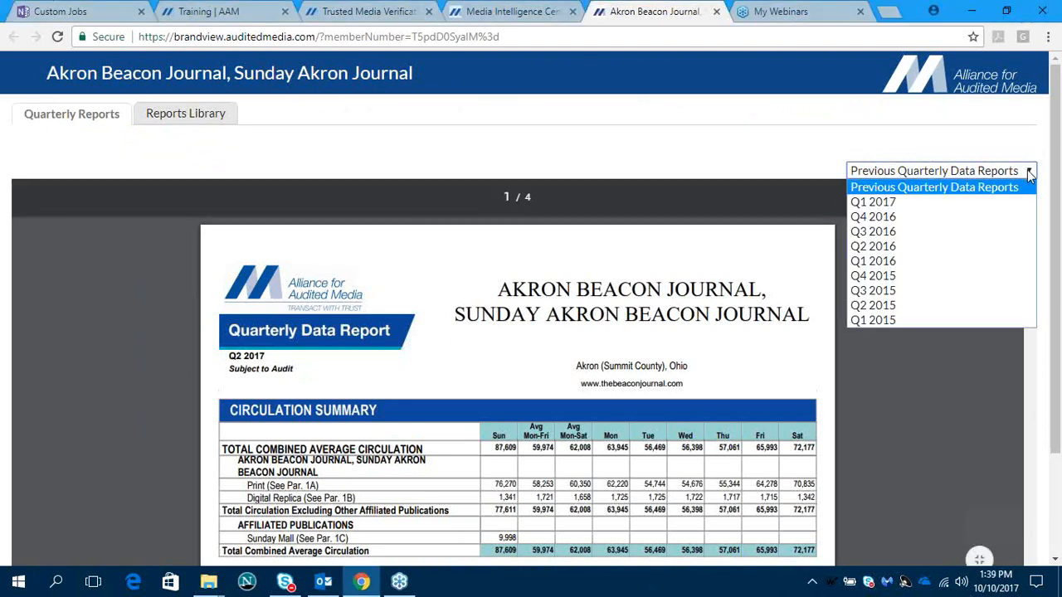
{"action": "left_click", "coordinate": [1028, 171]}
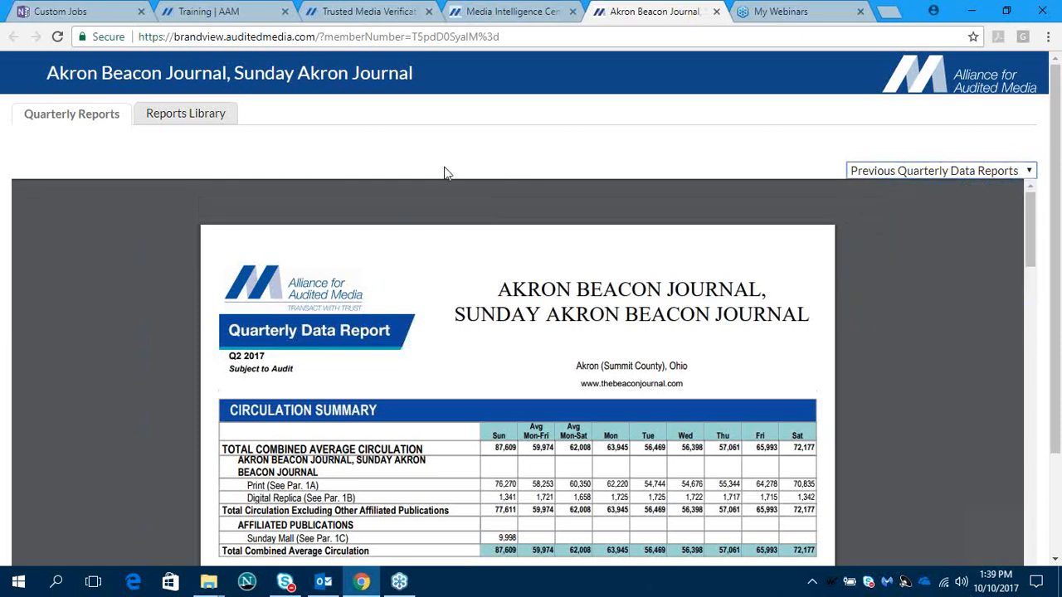
- View the newspaper's Reports Library and close the publication page to return to the Media Intelligence Center results
{"action": "left_click", "coordinate": [209, 119]}
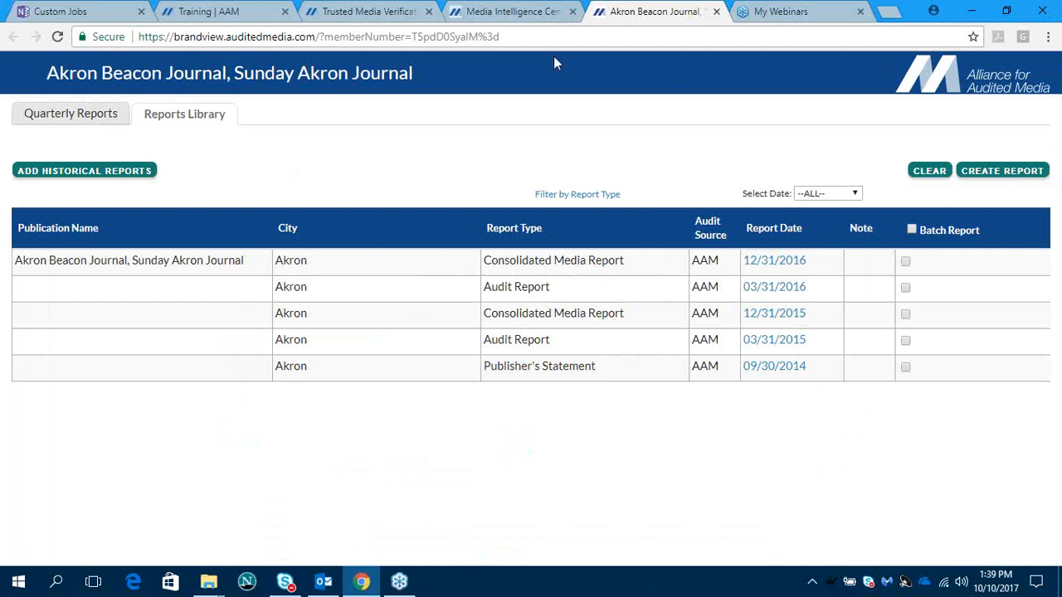
{"action": "left_click", "coordinate": [717, 12]}
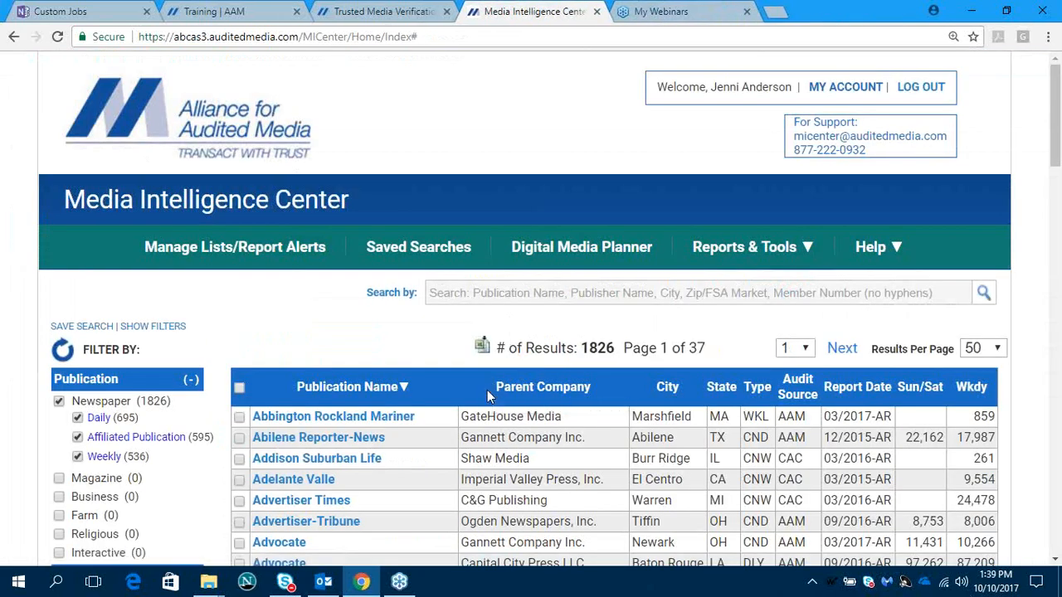
- Search the active United States newspapers for ZIP code 33446 and look over the matching publications
{"action": "scroll", "coordinate": [448, 490], "scroll_direction": "down", "scroll_amount": 2}
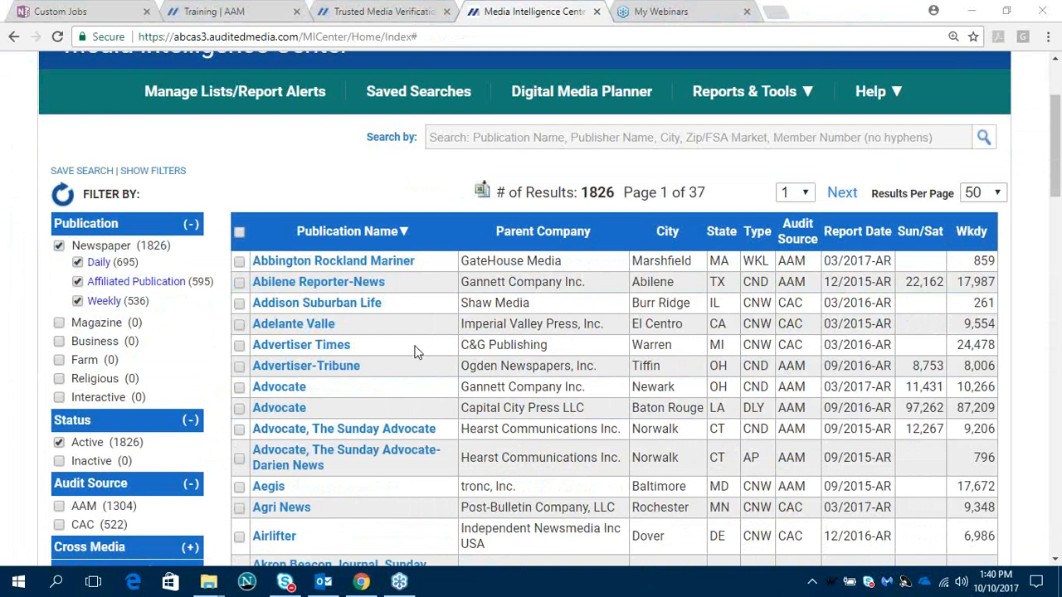
{"action": "left_click", "coordinate": [464, 139]}
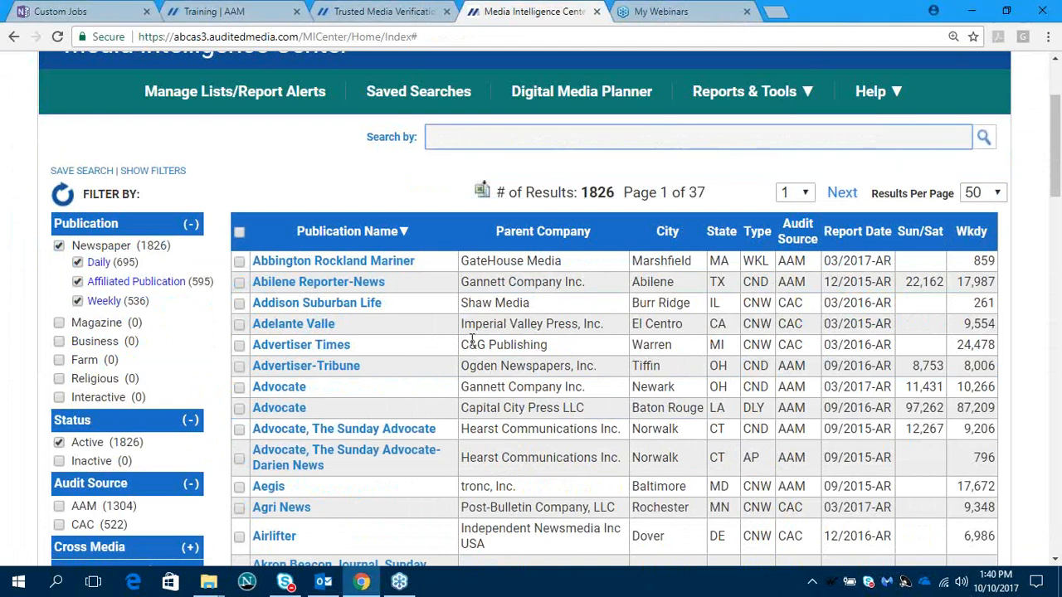
{"action": "type", "text": "33446"}
{"action": "key", "text": "Return"}
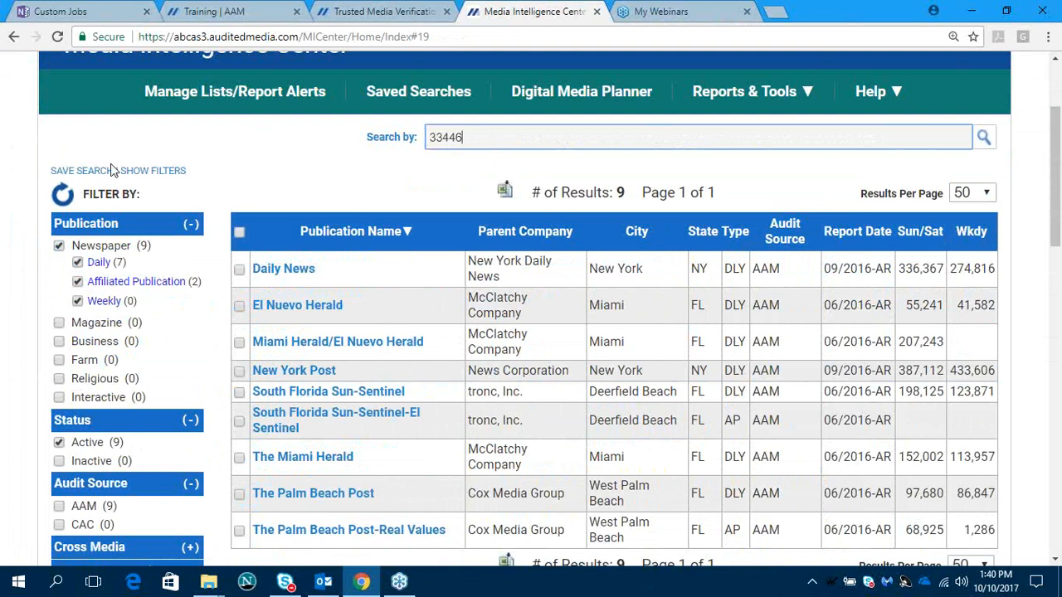
{"action": "scroll", "coordinate": [534, 410], "scroll_direction": "down", "scroll_amount": 1}
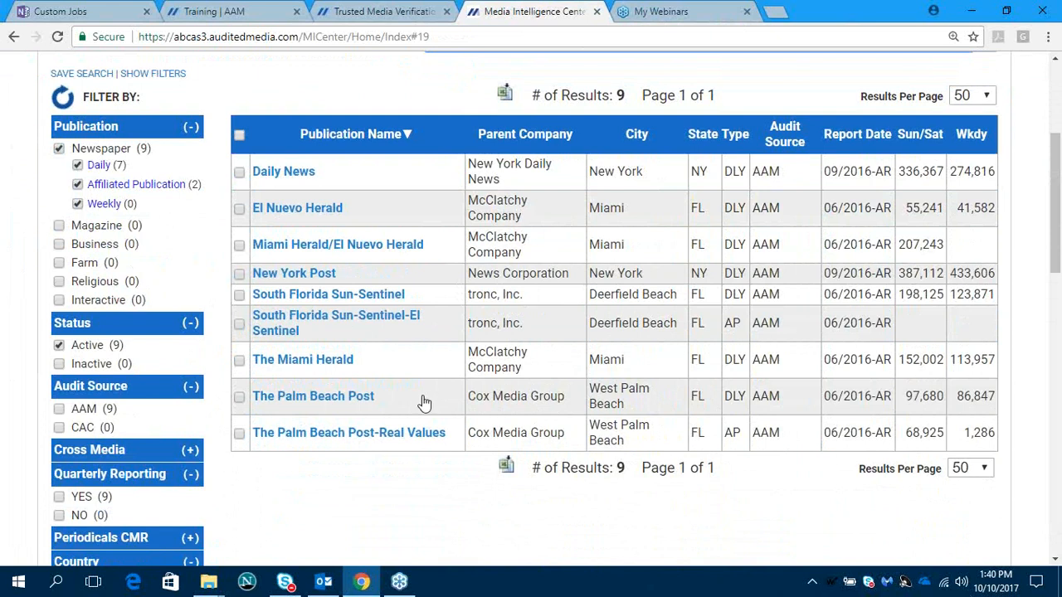
{"action": "scroll", "coordinate": [375, 443], "scroll_direction": "up", "scroll_amount": 1}
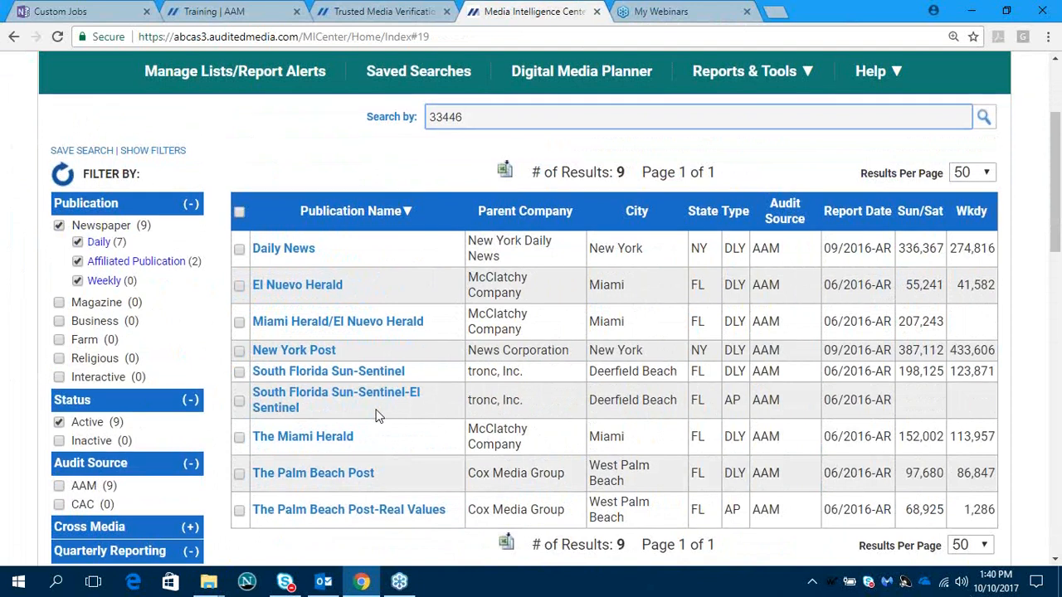
{"action": "scroll", "coordinate": [375, 415], "scroll_direction": "down", "scroll_amount": 1}
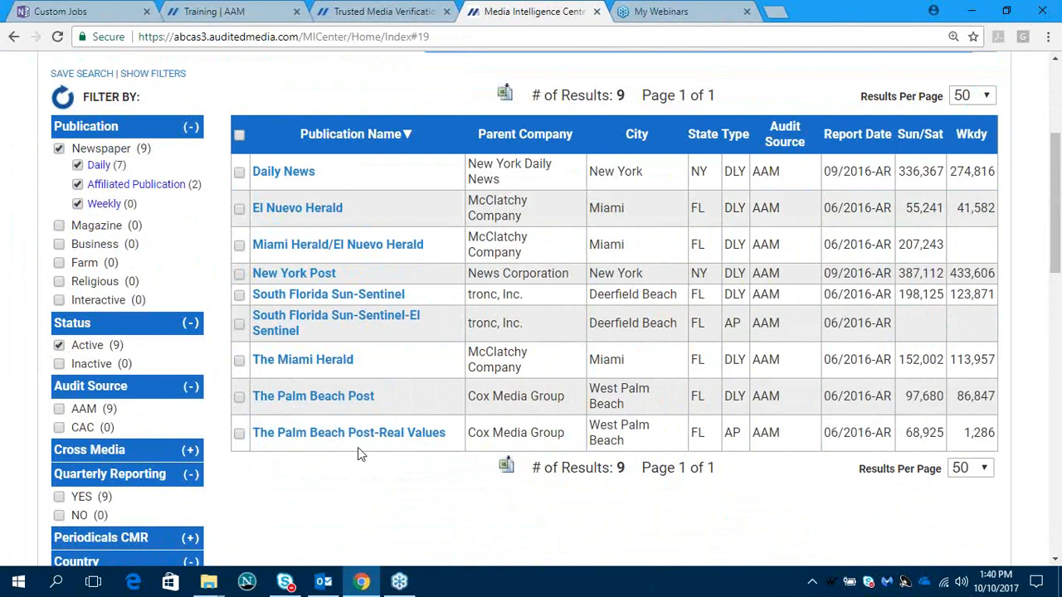
- Search the active United States newspapers for both ZIP codes 33446 and 60005, separated by a comma
{"action": "scroll", "coordinate": [358, 448], "scroll_direction": "up", "scroll_amount": 1}
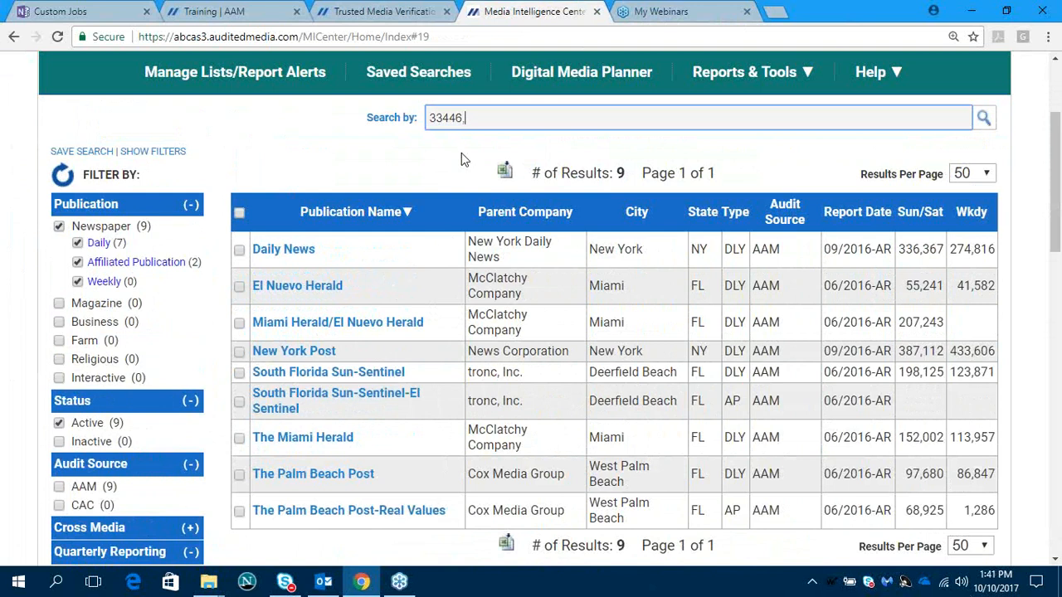
{"action": "type", "text": "60005,"}
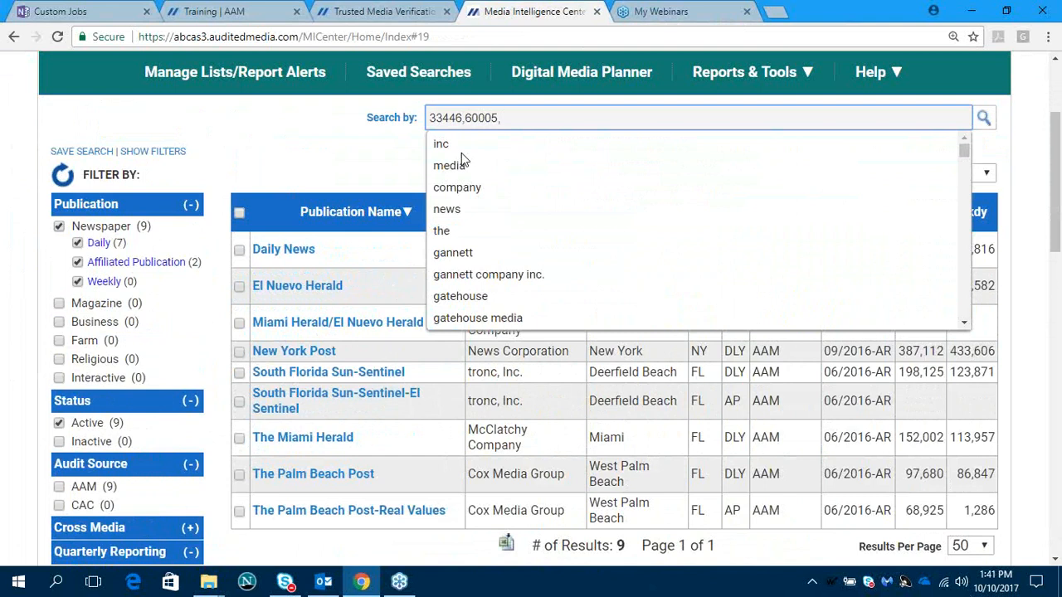
{"action": "key", "text": "Return"}
{"action": "scroll", "coordinate": [463, 160], "scroll_direction": "up", "scroll_amount": 1}
{"action": "key", "text": "BackSpace"}
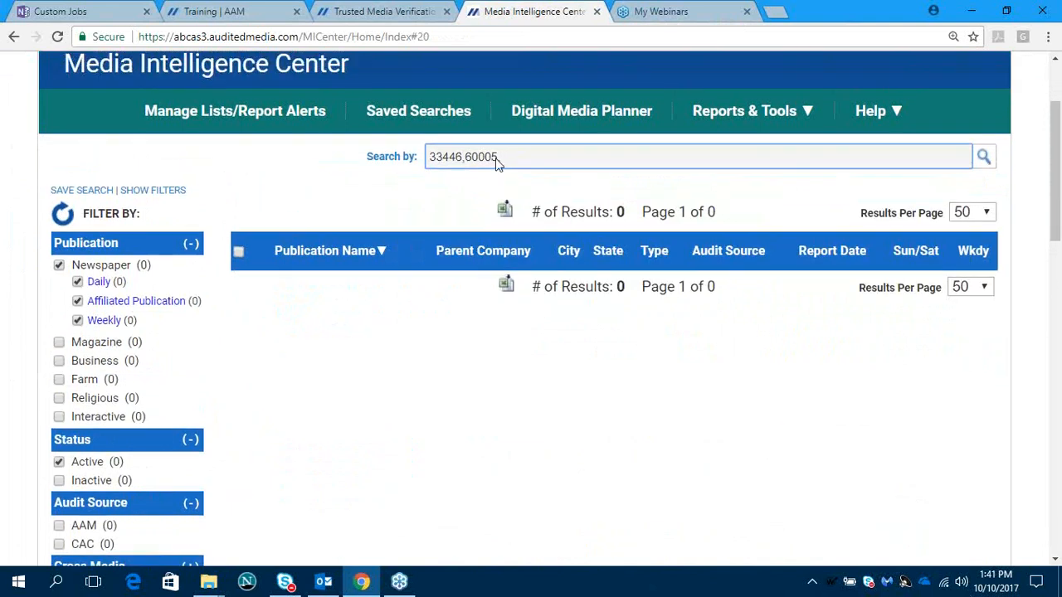
{"action": "key", "text": "Return"}
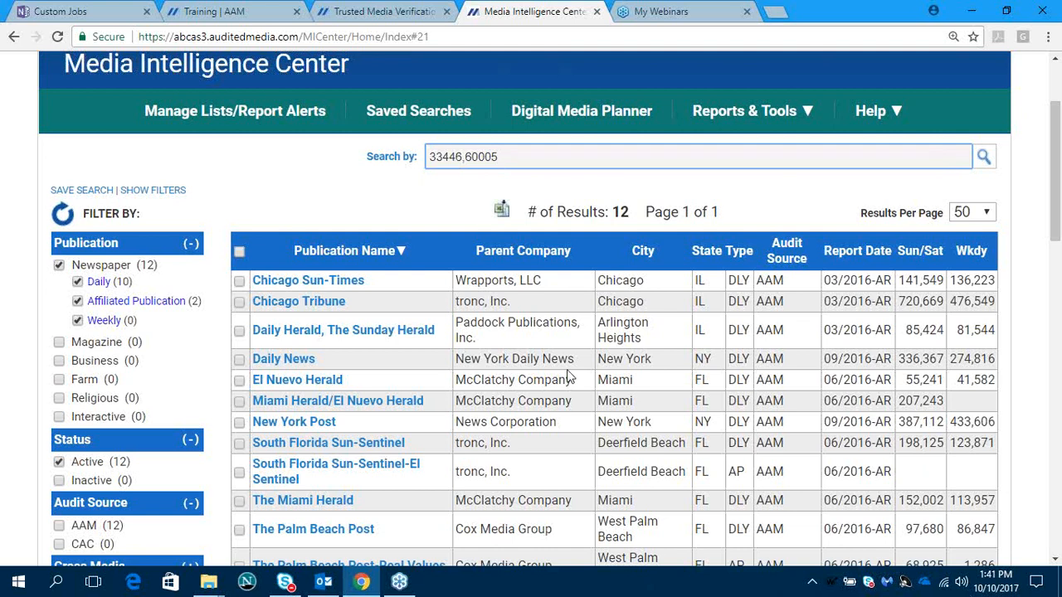
- Sort the matching newspapers by report date and then by city, looking over the list each time
{"action": "scroll", "coordinate": [541, 402], "scroll_direction": "down", "scroll_amount": 1}
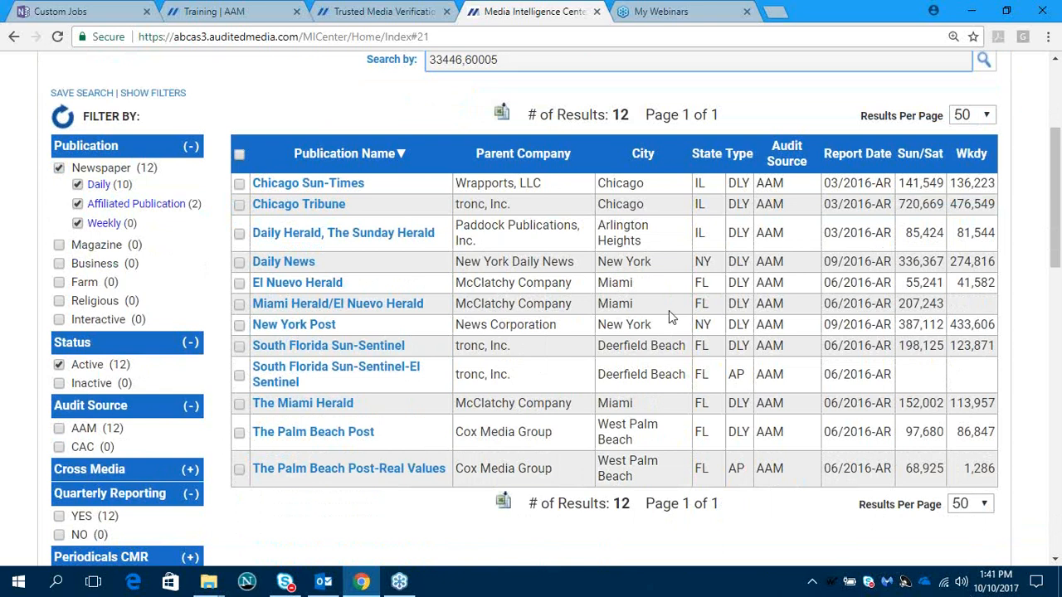
{"action": "left_click", "coordinate": [859, 152]}
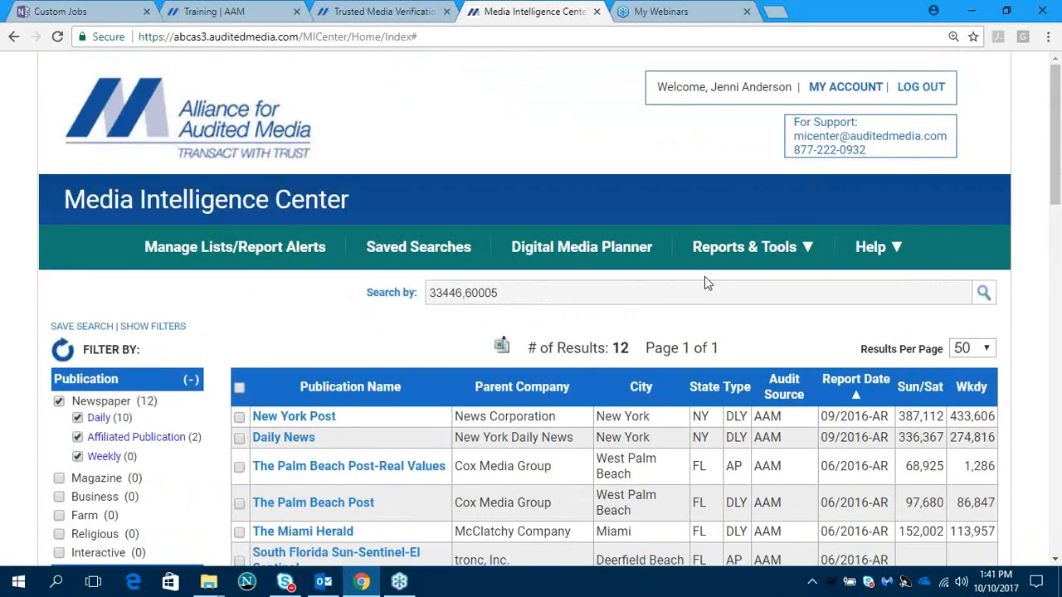
{"action": "scroll", "coordinate": [639, 343], "scroll_direction": "down", "scroll_amount": 3}
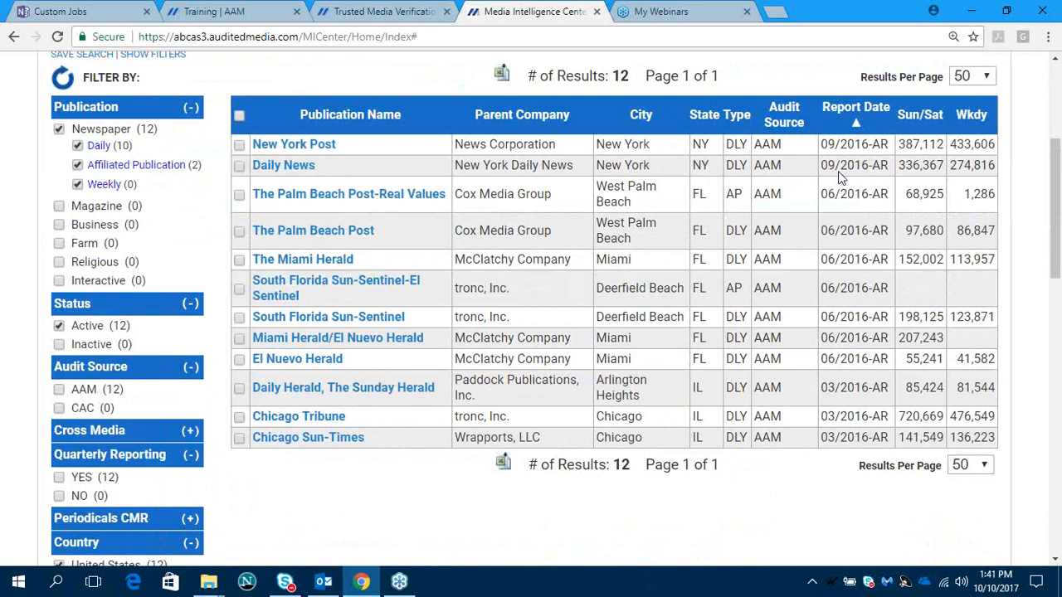
{"action": "left_click", "coordinate": [640, 118]}
{"action": "scroll", "coordinate": [624, 431], "scroll_direction": "down", "scroll_amount": 2}
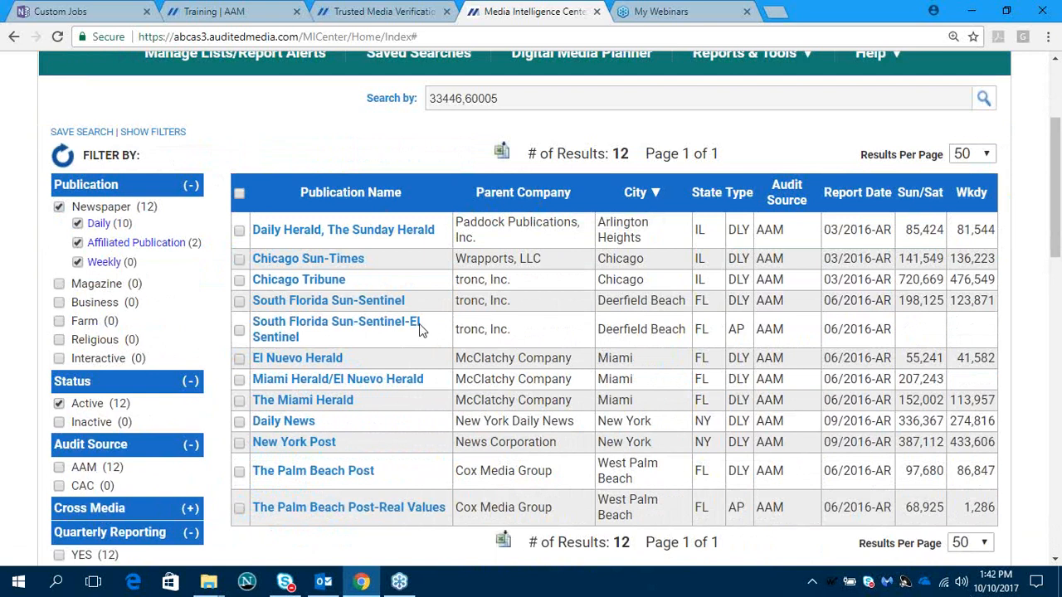
- Reset all search filters and limit the active publications to newspapers
{"action": "left_click", "coordinate": [62, 155]}
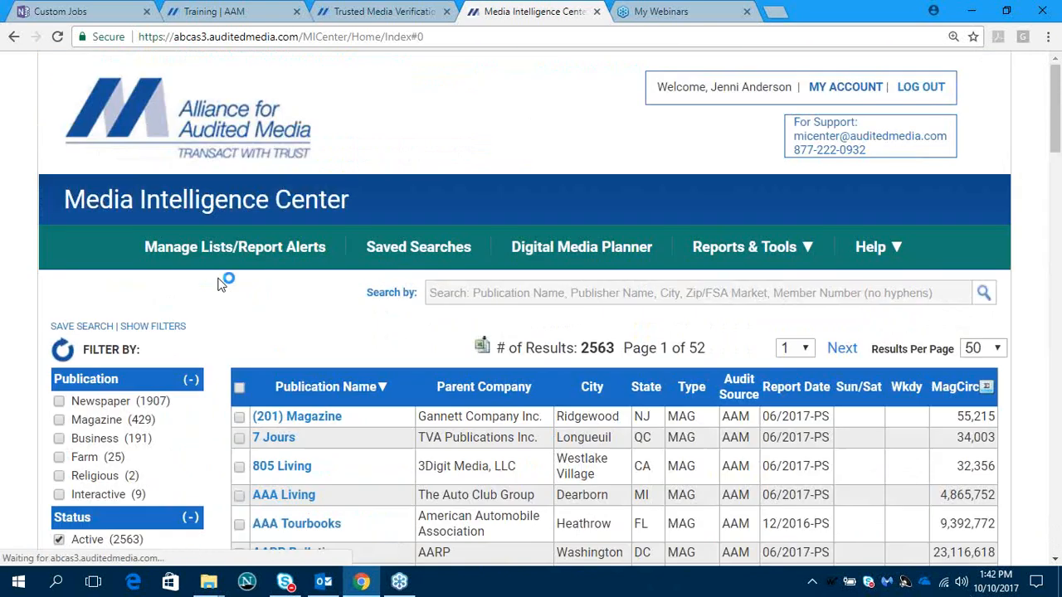
{"action": "scroll", "coordinate": [242, 282], "scroll_direction": "down", "scroll_amount": 3}
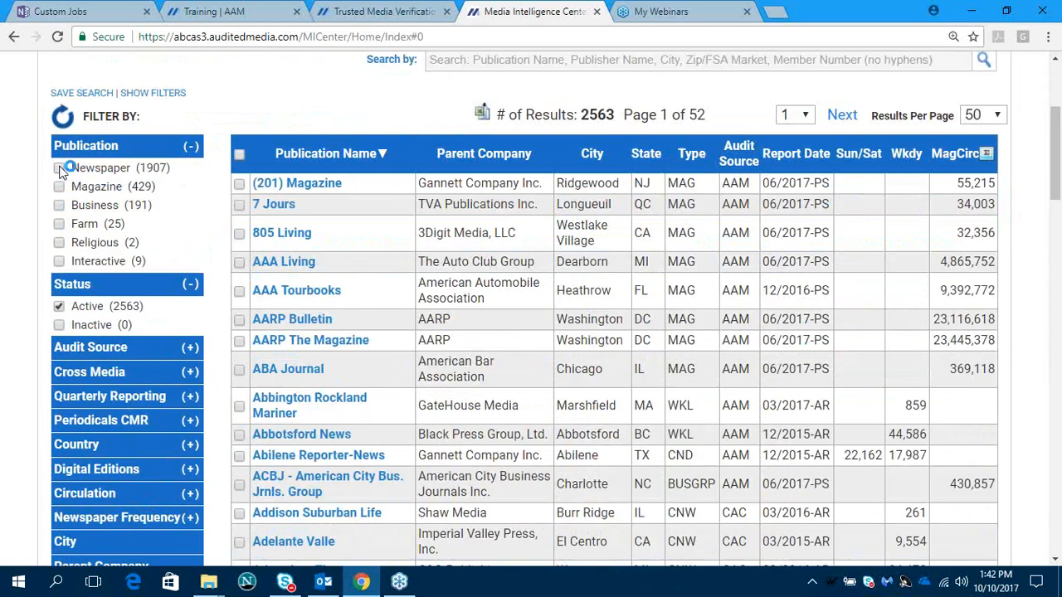
{"action": "left_click", "coordinate": [59, 169]}
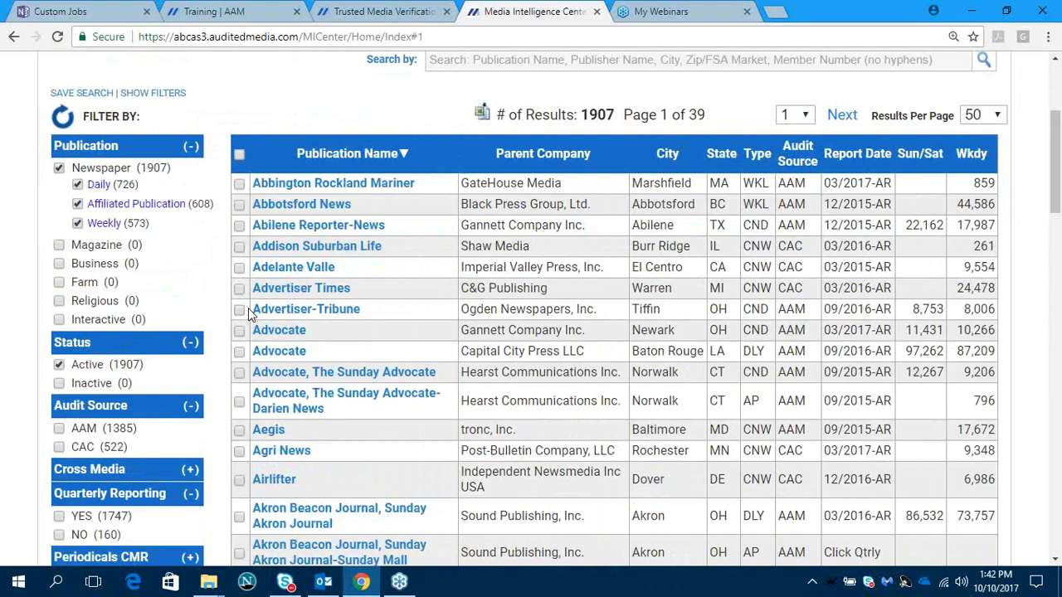
- Filter the newspapers by the parent company Lee Enterprises, Incorporated and apply the filter
{"action": "scroll", "coordinate": [240, 310], "scroll_direction": "down", "scroll_amount": 4}
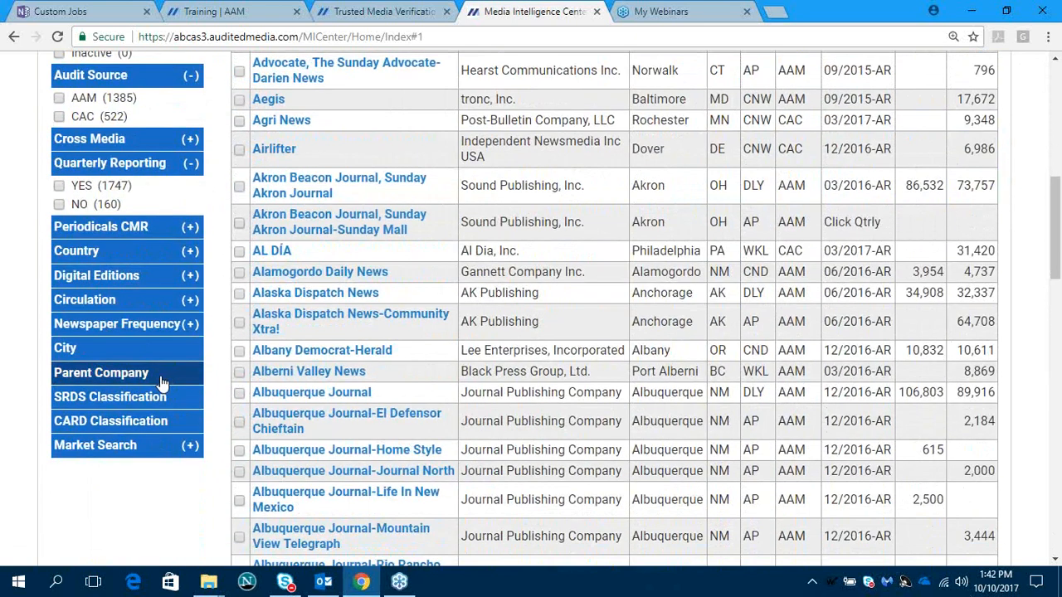
{"action": "left_click", "coordinate": [151, 378]}
{"action": "scroll", "coordinate": [469, 406], "scroll_direction": "down", "scroll_amount": 3}
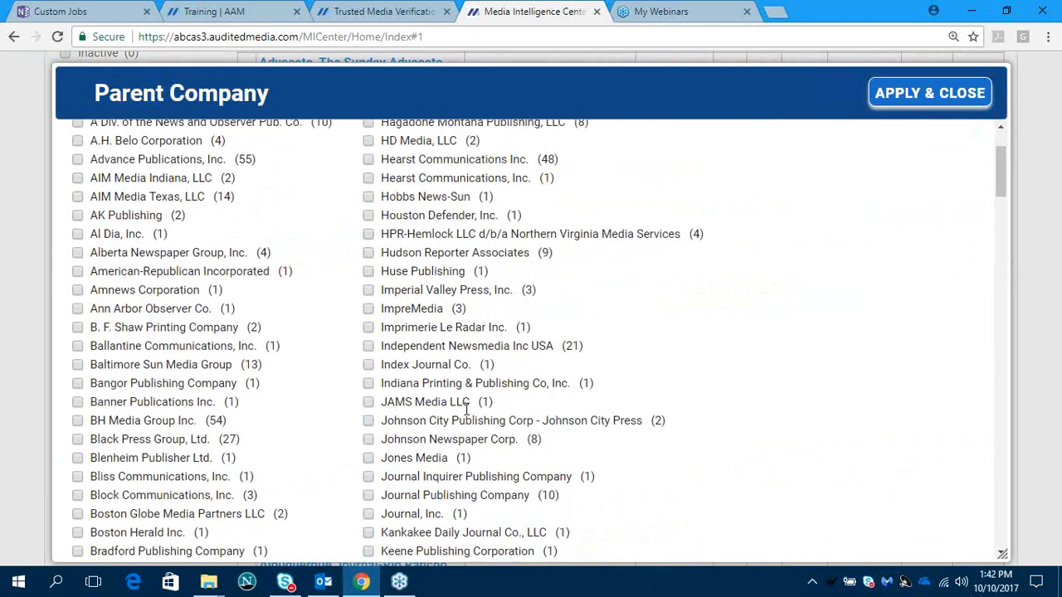
{"action": "scroll", "coordinate": [464, 409], "scroll_direction": "down", "scroll_amount": 3}
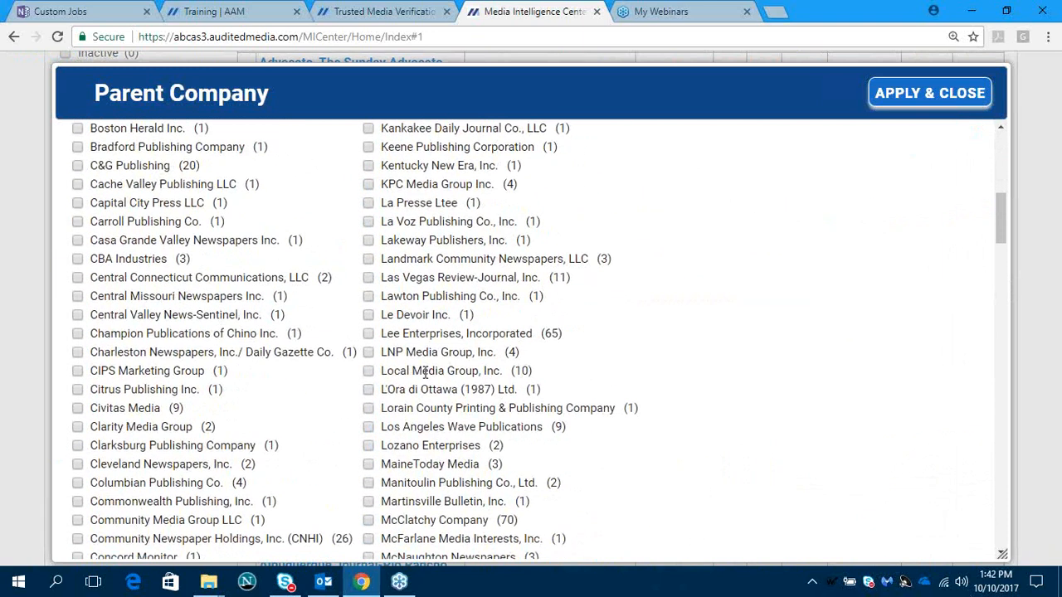
{"action": "left_click", "coordinate": [386, 336]}
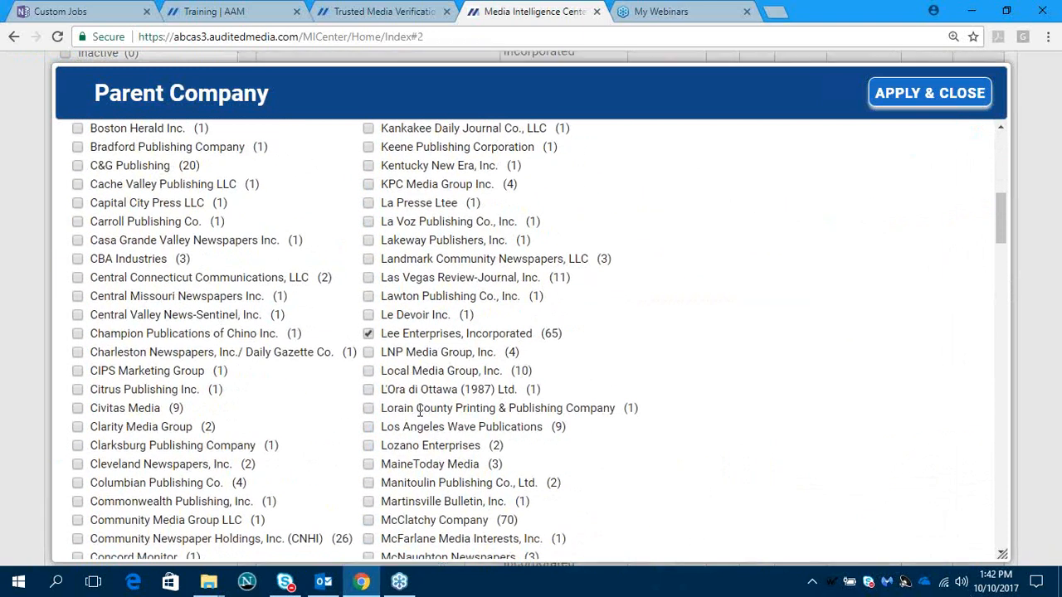
{"action": "left_click", "coordinate": [887, 94]}
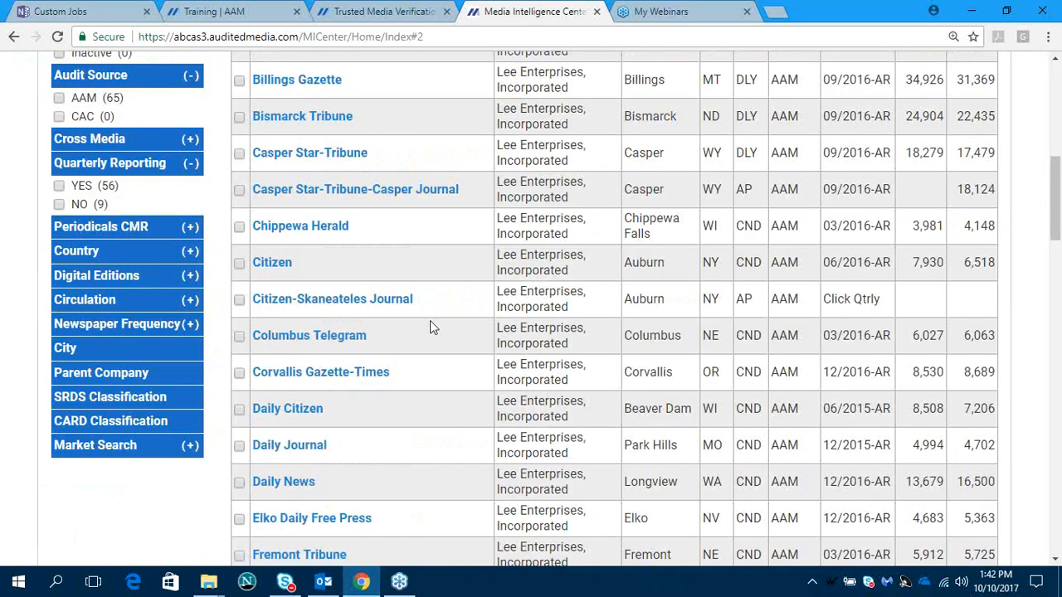
- Select all Lee Enterprises newspapers on the results page and open them for data analysis
{"action": "scroll", "coordinate": [430, 323], "scroll_direction": "up", "scroll_amount": 5}
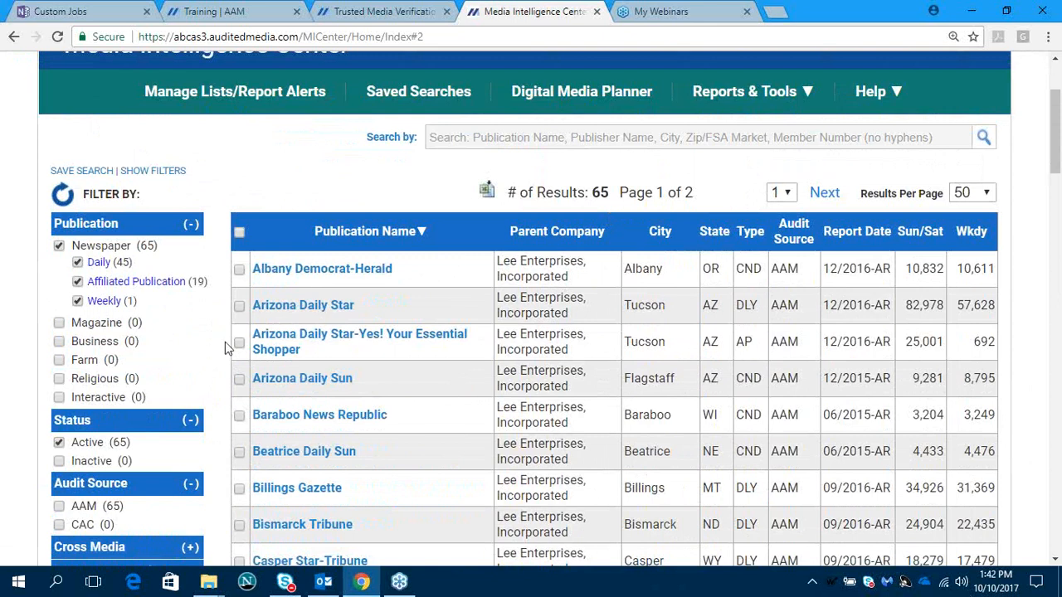
{"action": "left_click", "coordinate": [239, 234]}
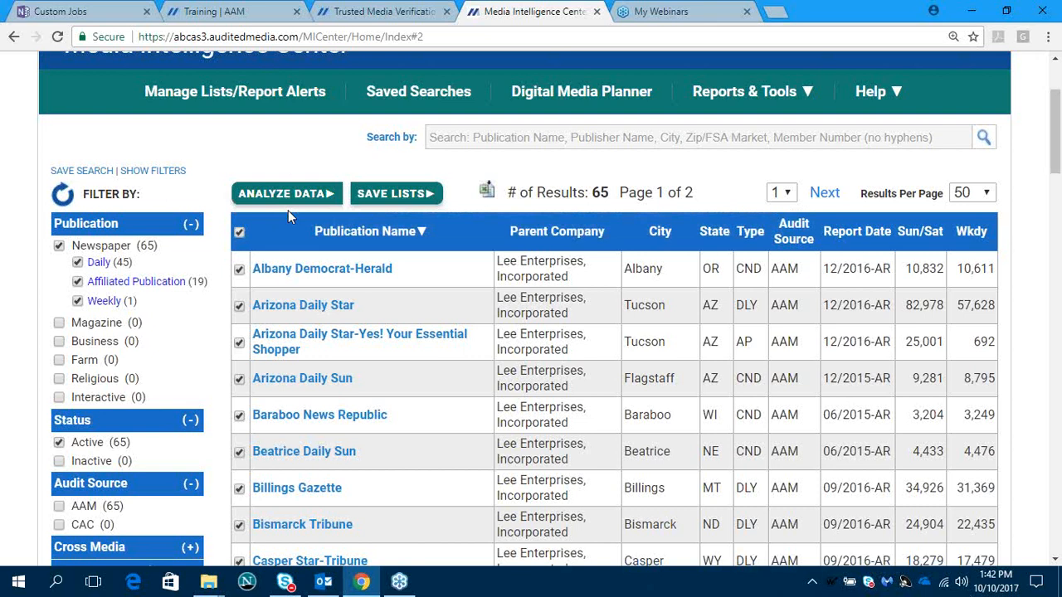
{"action": "left_click", "coordinate": [239, 232]}
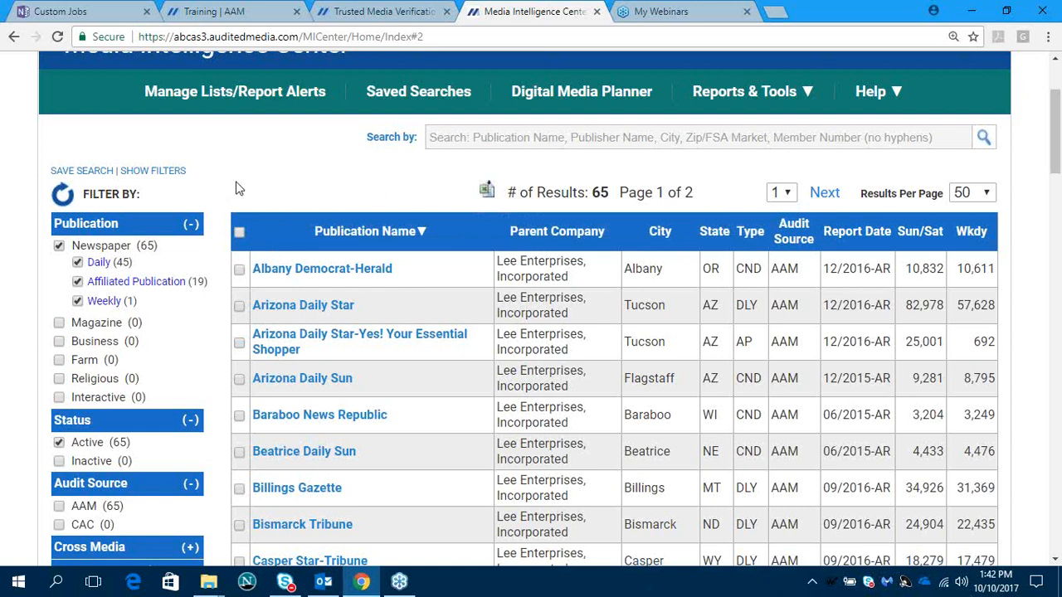
{"action": "left_click", "coordinate": [238, 232]}
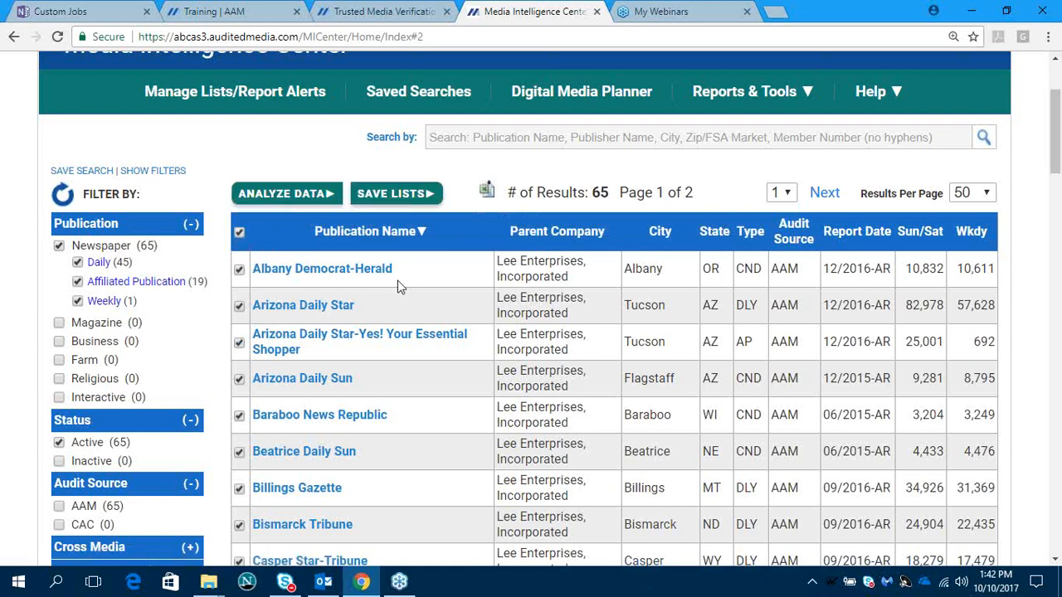
{"action": "left_click", "coordinate": [295, 193]}
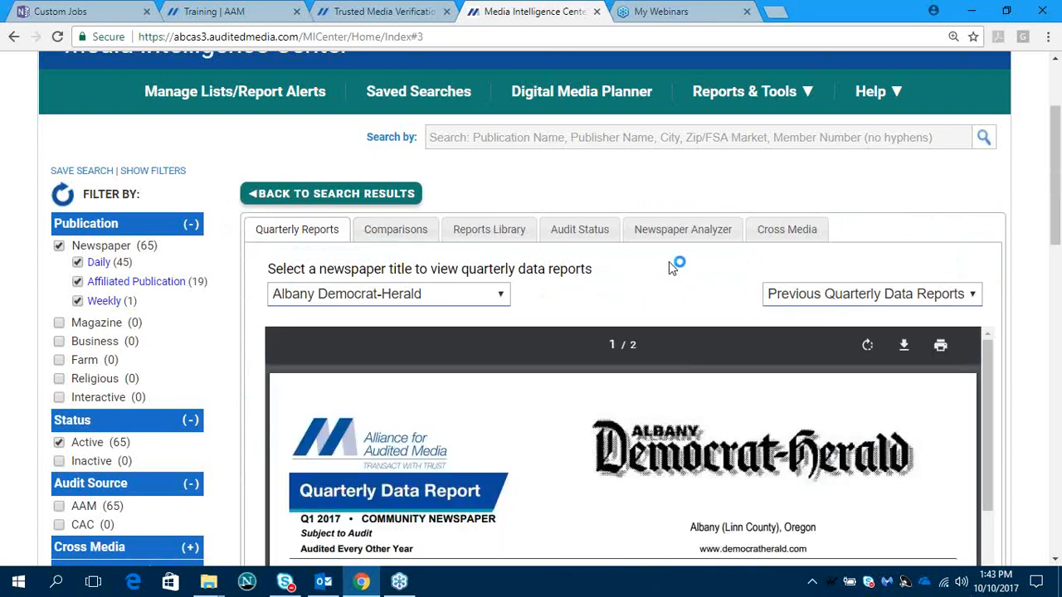
- Open the Newspaper Analyzer for the selected newspapers and switch the data source from Quarterly Data to Audited Data
{"action": "left_click", "coordinate": [680, 227]}
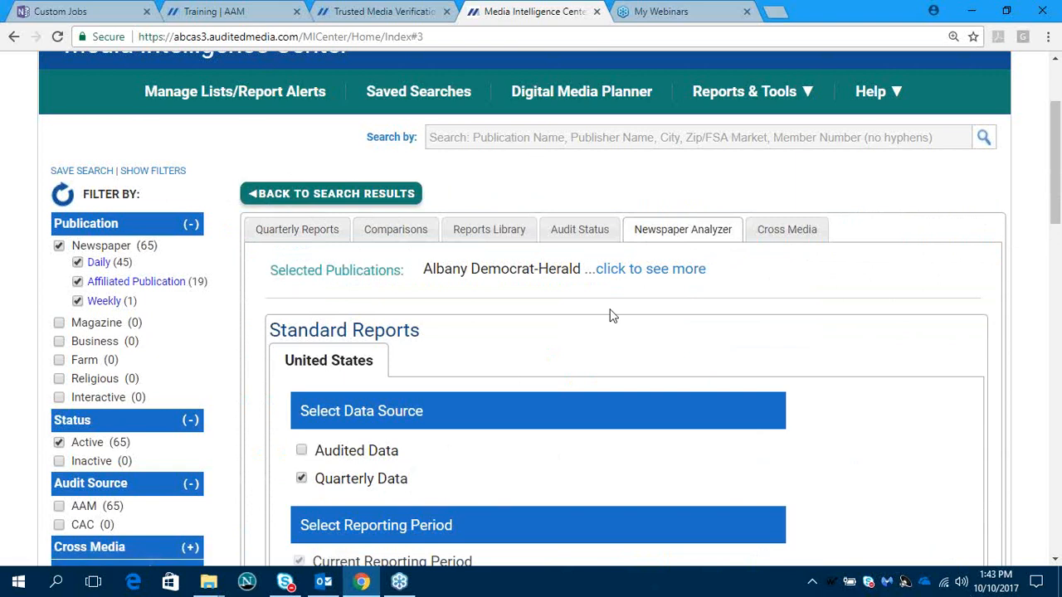
{"action": "scroll", "coordinate": [614, 311], "scroll_direction": "down", "scroll_amount": 2}
{"action": "left_click", "coordinate": [301, 323]}
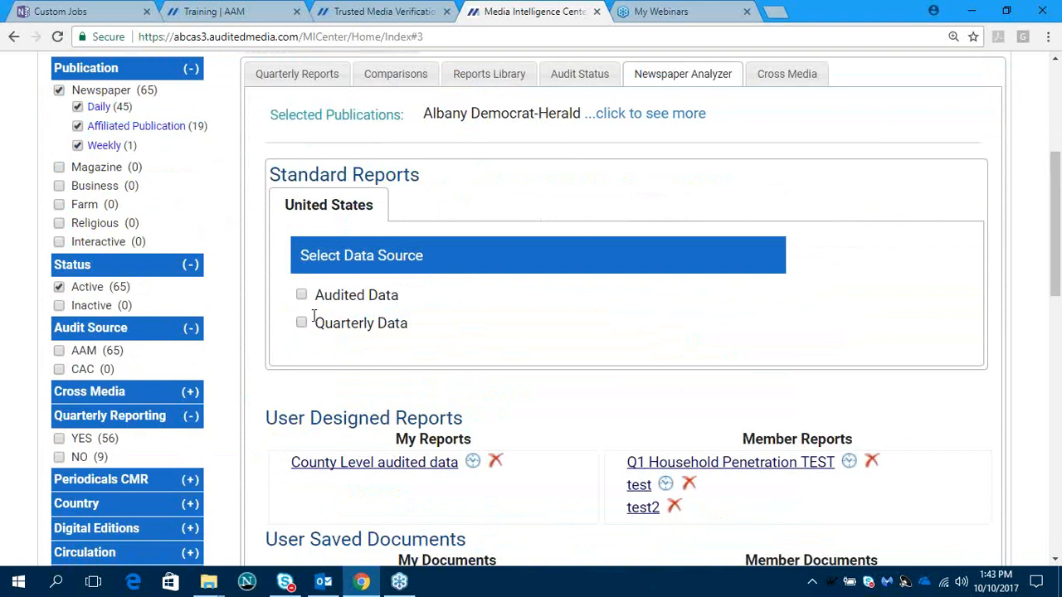
{"action": "left_click", "coordinate": [301, 296]}
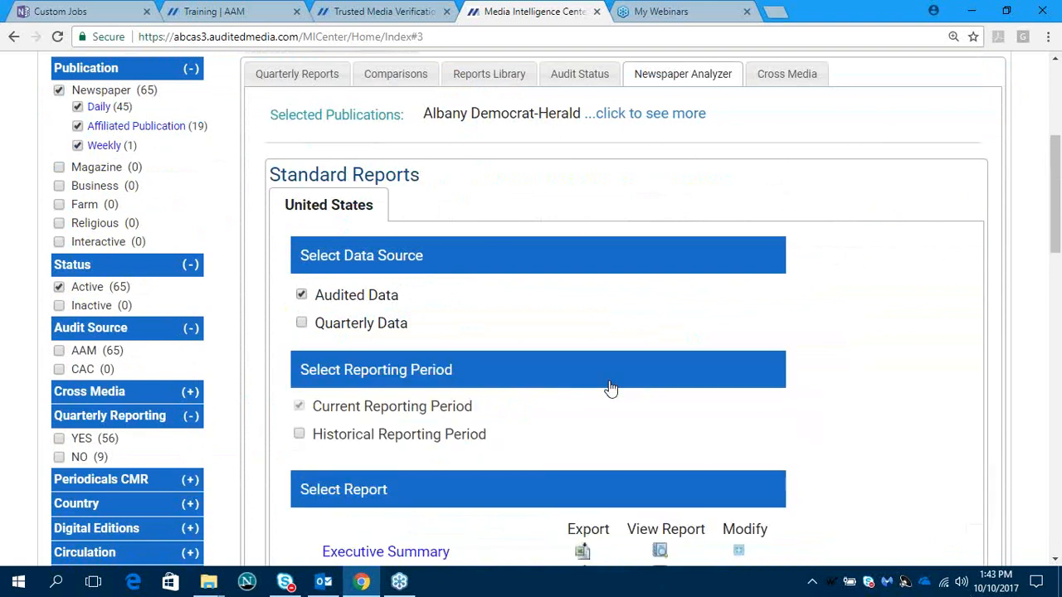
- Review the available standard reports for the current reporting period and export the Print Analysis report to Excel
{"action": "scroll", "coordinate": [611, 389], "scroll_direction": "down", "scroll_amount": 1}
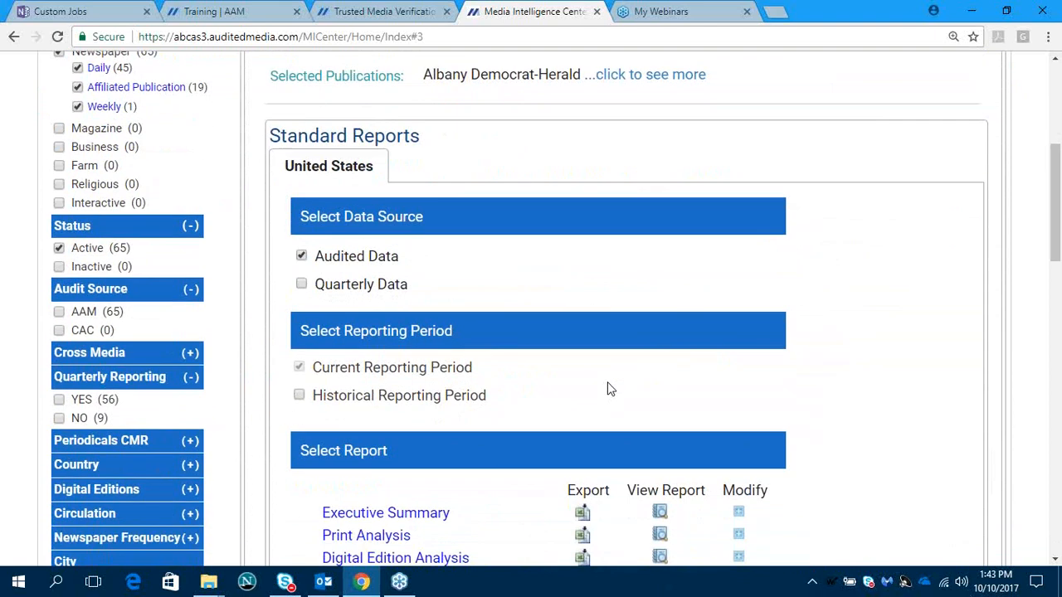
{"action": "scroll", "coordinate": [611, 388], "scroll_direction": "down", "scroll_amount": 2}
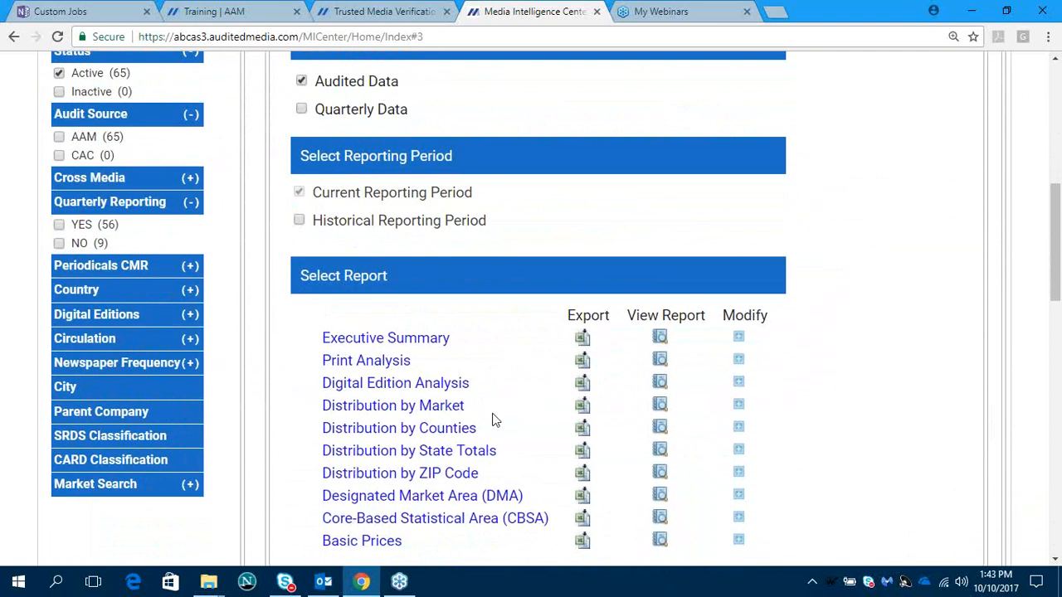
{"action": "scroll", "coordinate": [502, 415], "scroll_direction": "down", "scroll_amount": 1}
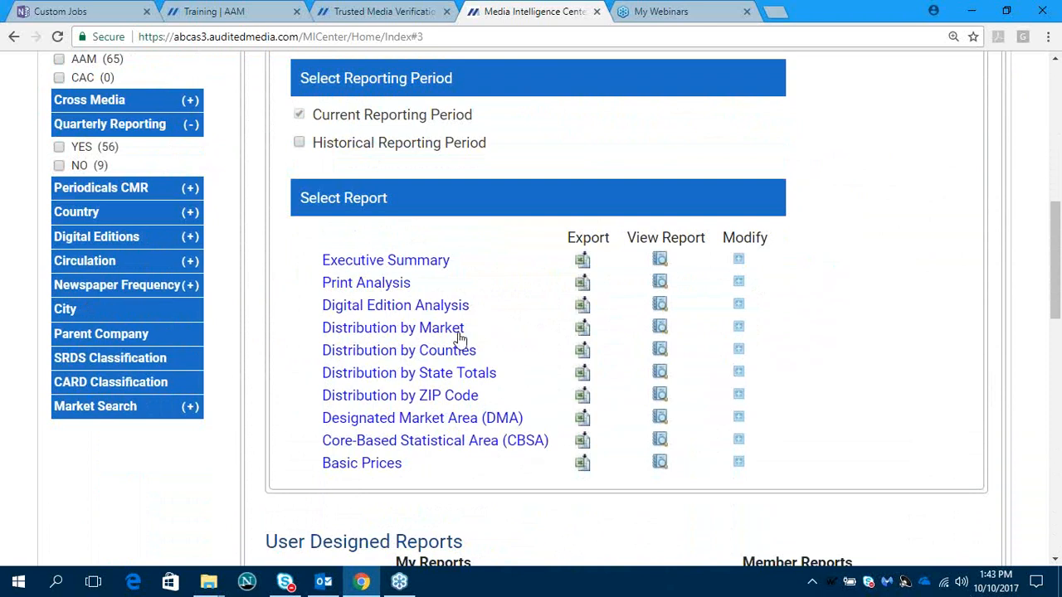
{"action": "scroll", "coordinate": [490, 373], "scroll_direction": "up", "scroll_amount": 2}
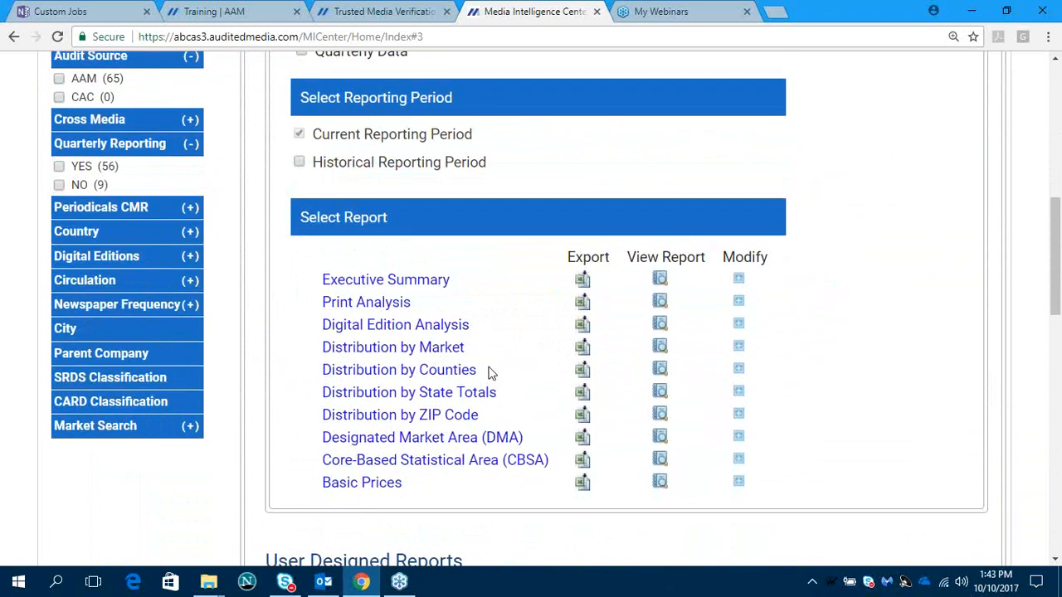
{"action": "scroll", "coordinate": [490, 374], "scroll_direction": "down", "scroll_amount": 1}
{"action": "left_click", "coordinate": [583, 304]}
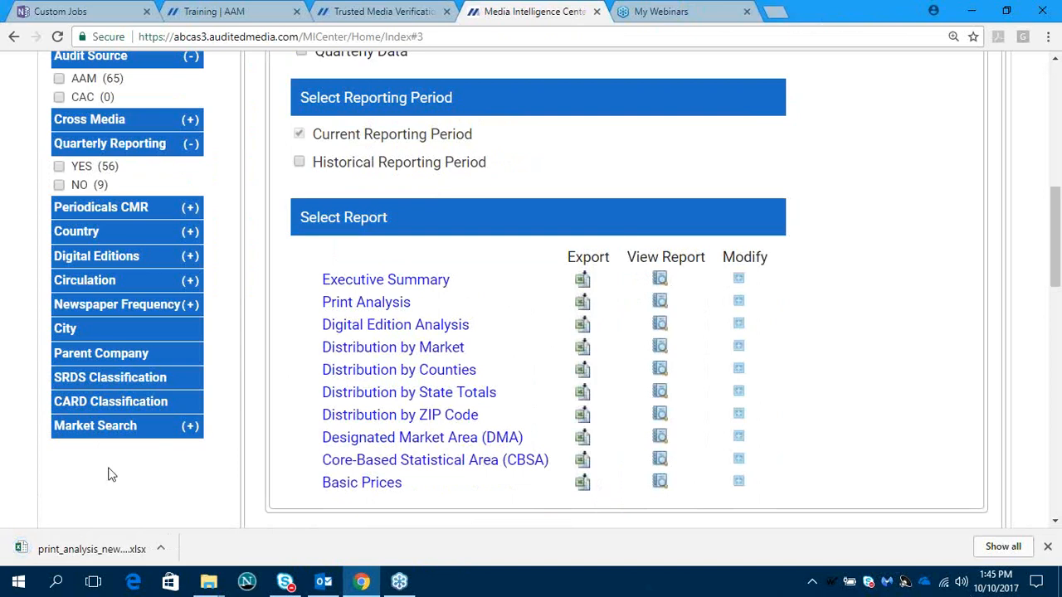
- Open the downloaded Print Analysis workbook in Excel, look across its columns and close it
{"action": "left_click", "coordinate": [96, 551]}
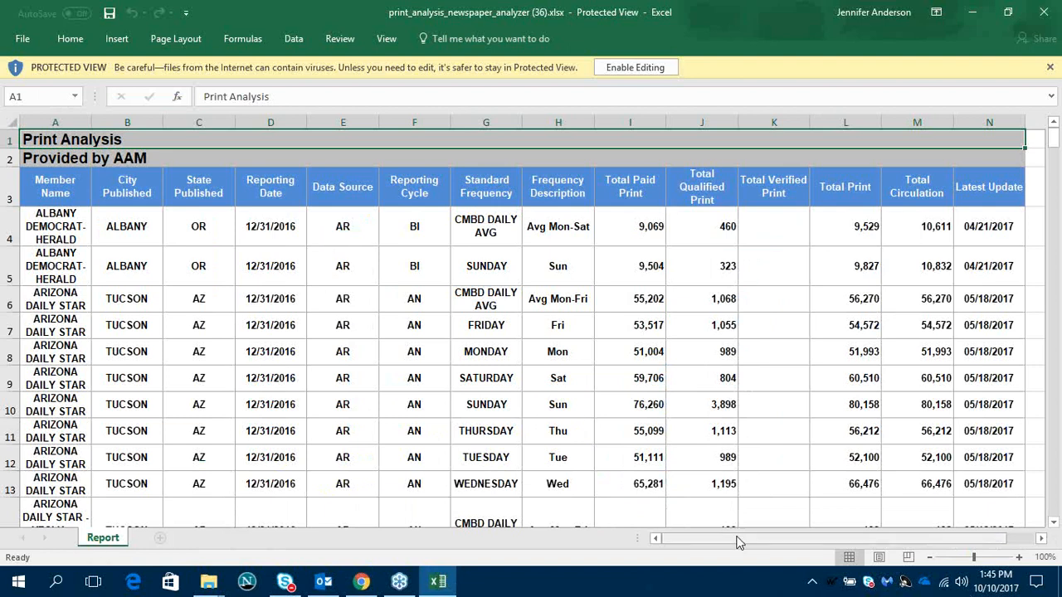
{"action": "left_click_drag", "start_coordinate": [737, 542], "coordinate": [778, 540]}
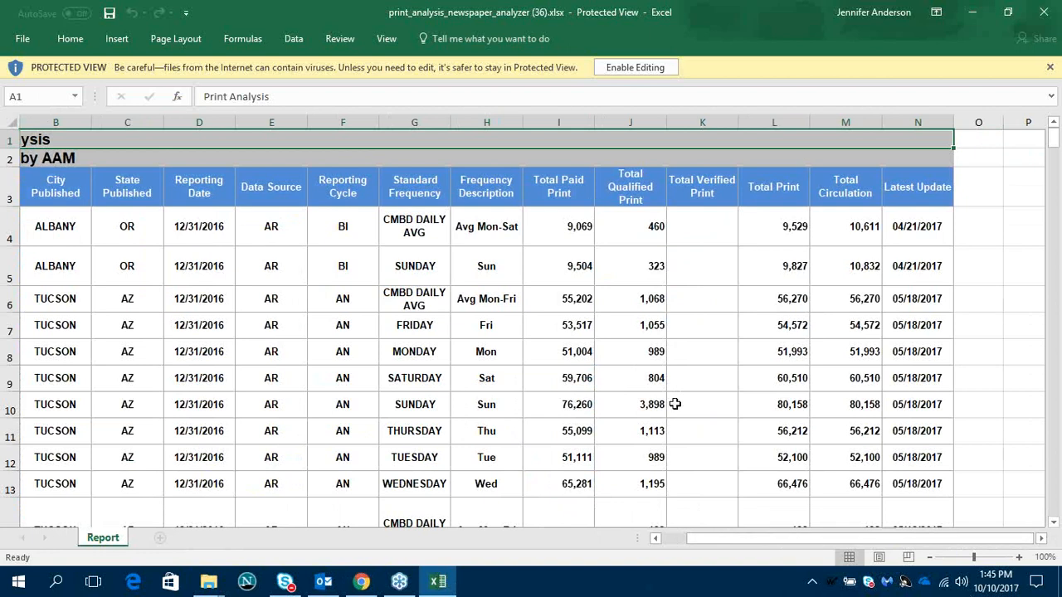
{"action": "left_click", "coordinate": [1043, 15]}
{"action": "left_click", "coordinate": [1043, 15]}
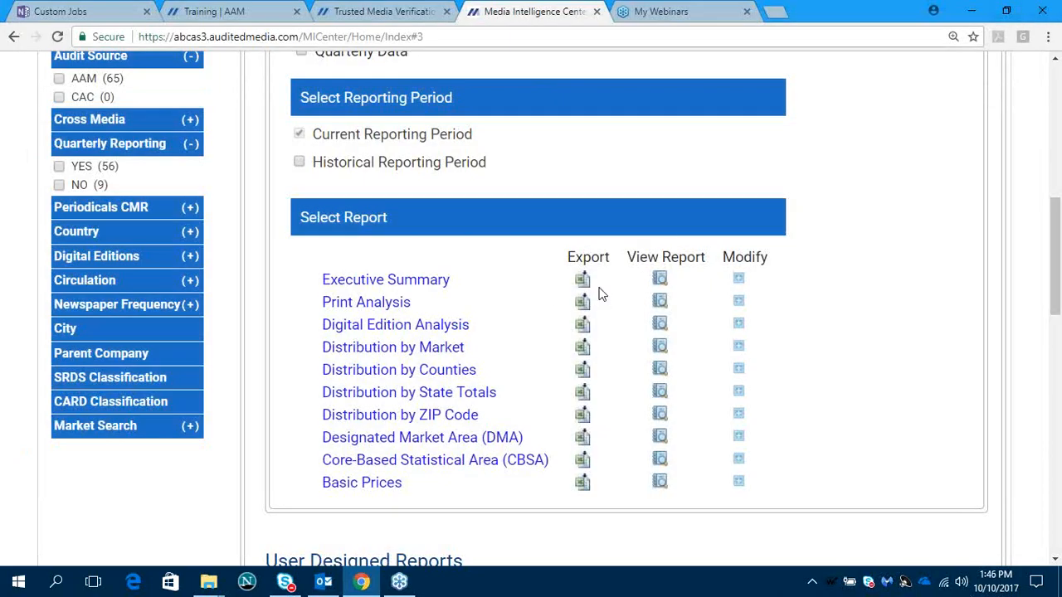
- View the Print Analysis report, export it in Excel (XLSX) format and check the downloaded workbook
{"action": "left_click", "coordinate": [660, 302]}
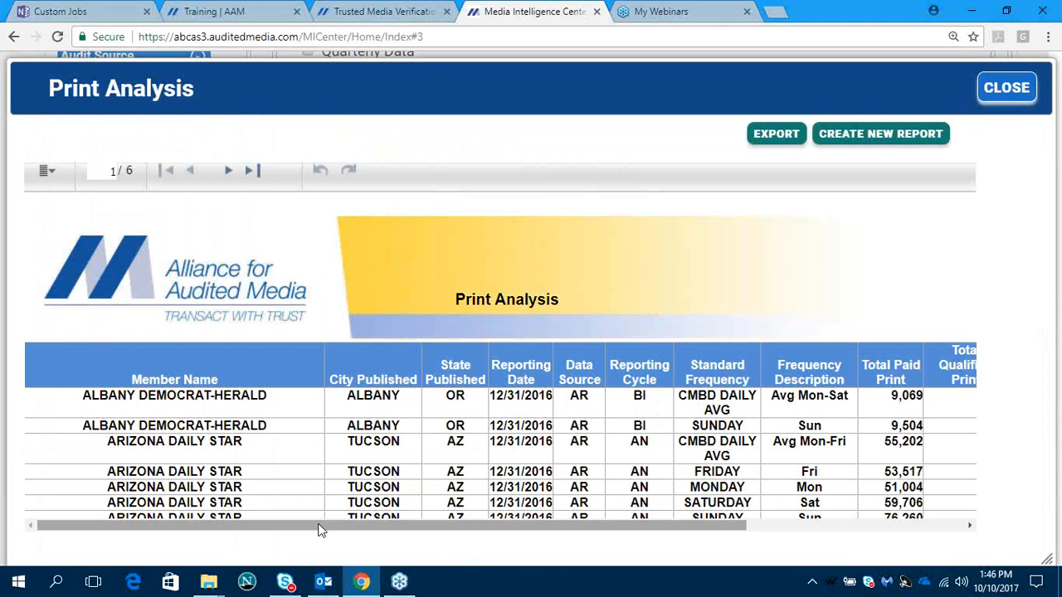
{"action": "left_click_drag", "start_coordinate": [321, 529], "coordinate": [271, 522]}
{"action": "left_click", "coordinate": [776, 136]}
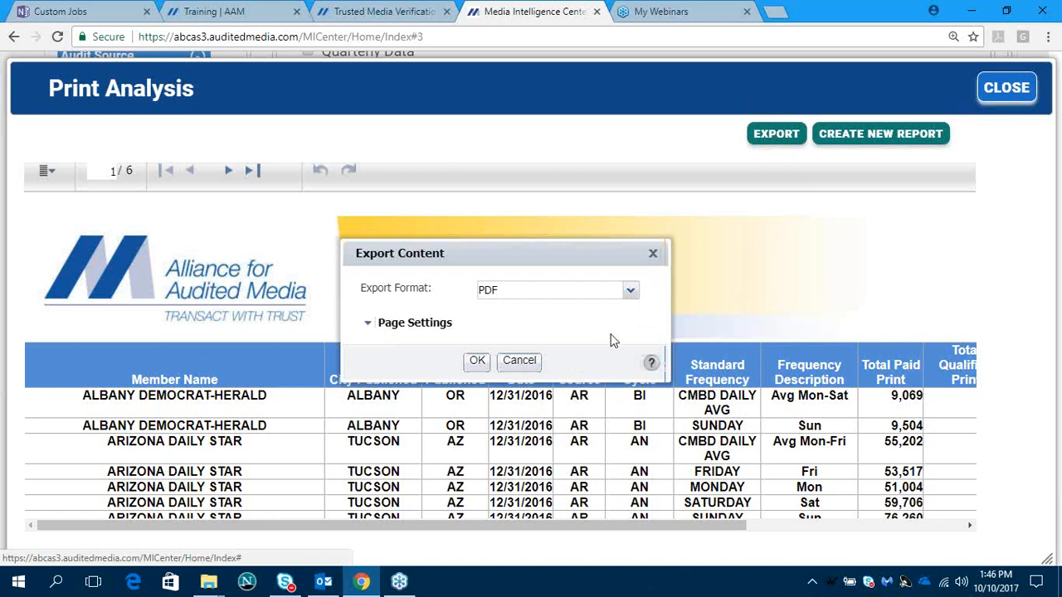
{"action": "left_click", "coordinate": [630, 292]}
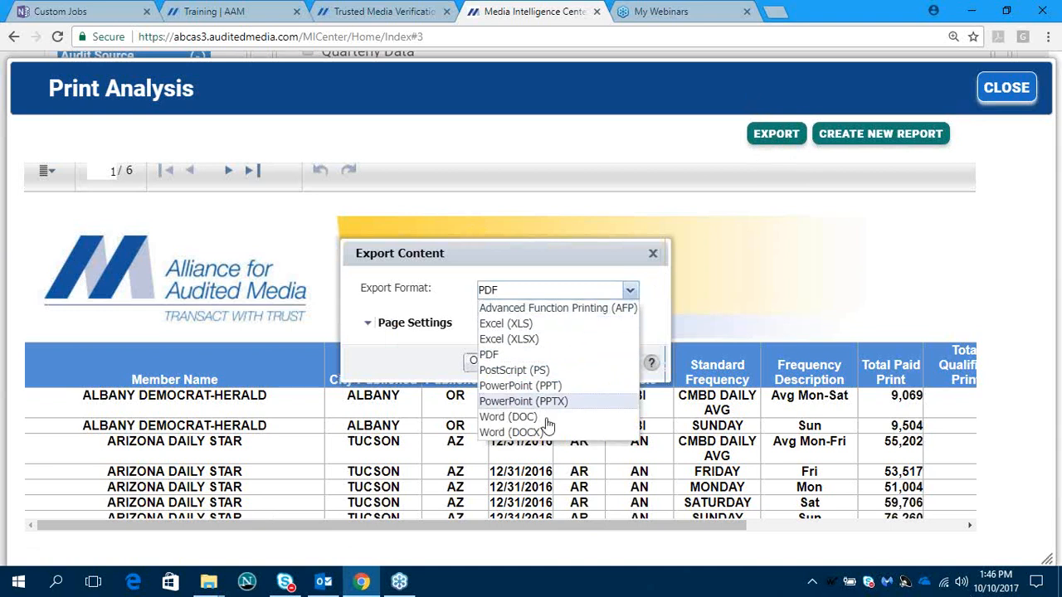
{"action": "left_click", "coordinate": [550, 339]}
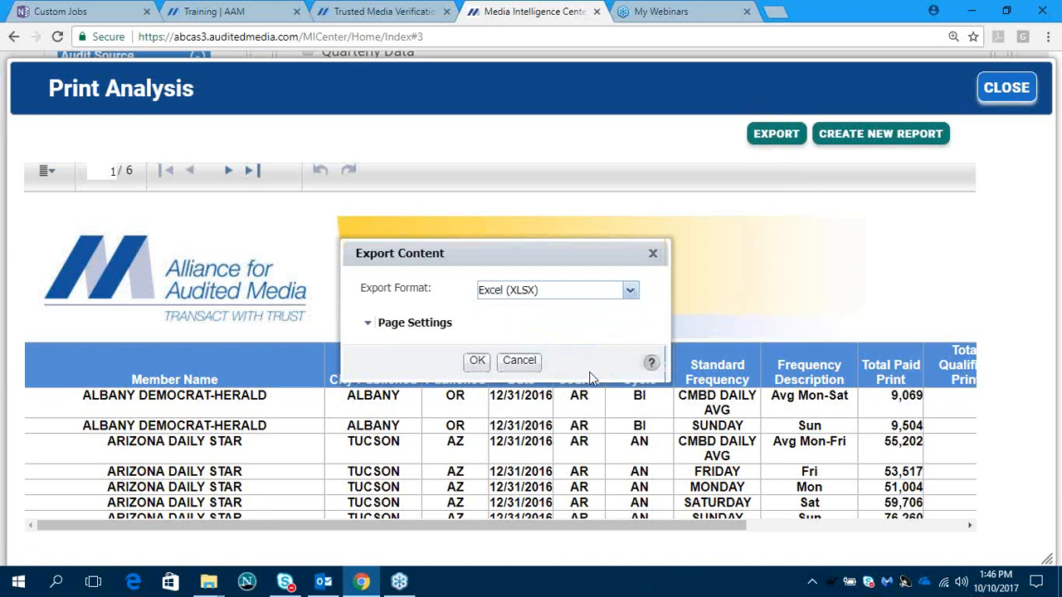
{"action": "left_click", "coordinate": [477, 360]}
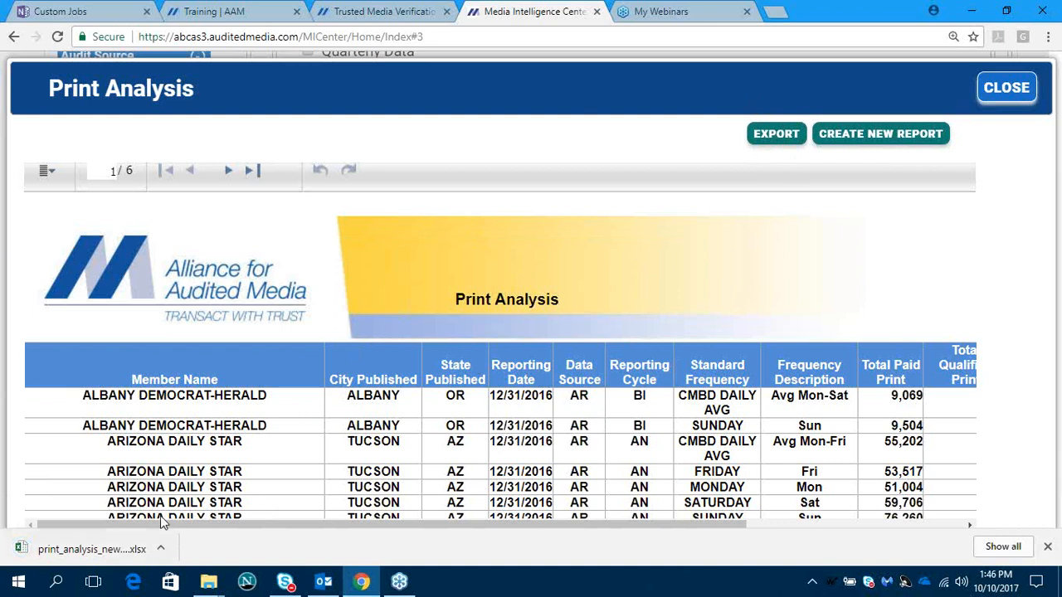
{"action": "left_click", "coordinate": [79, 551]}
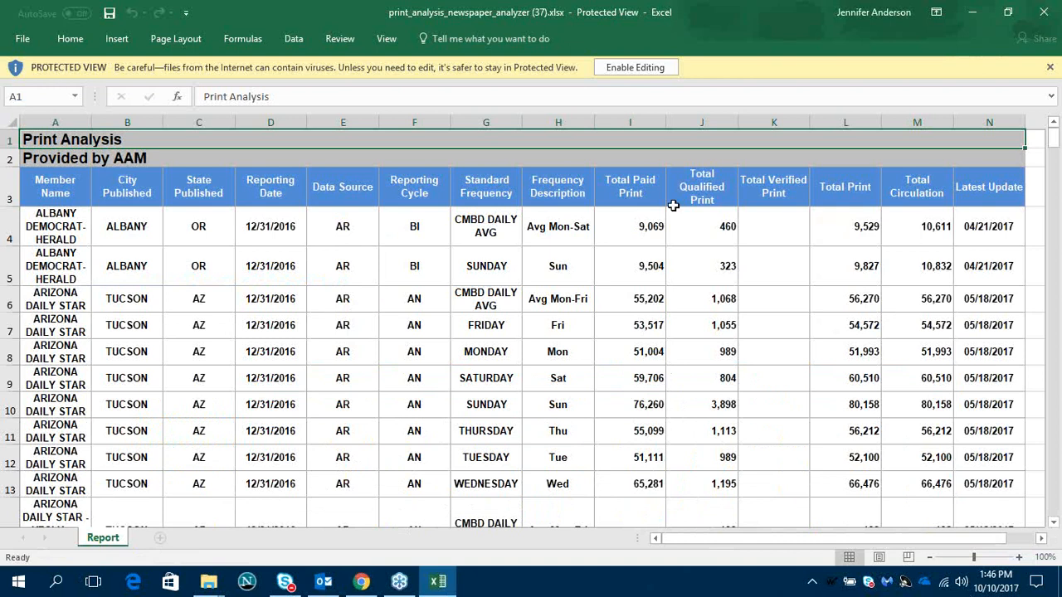
{"action": "left_click", "coordinate": [1043, 12]}
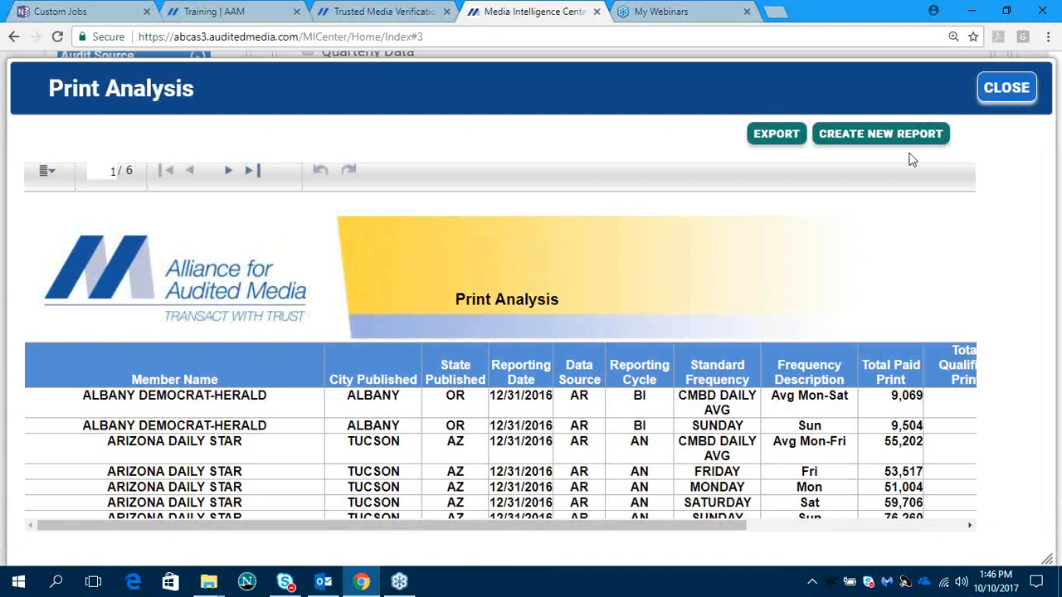
- Examine the column choices for creating a new report from Print Analysis and close it without submitting
{"action": "left_click", "coordinate": [880, 140]}
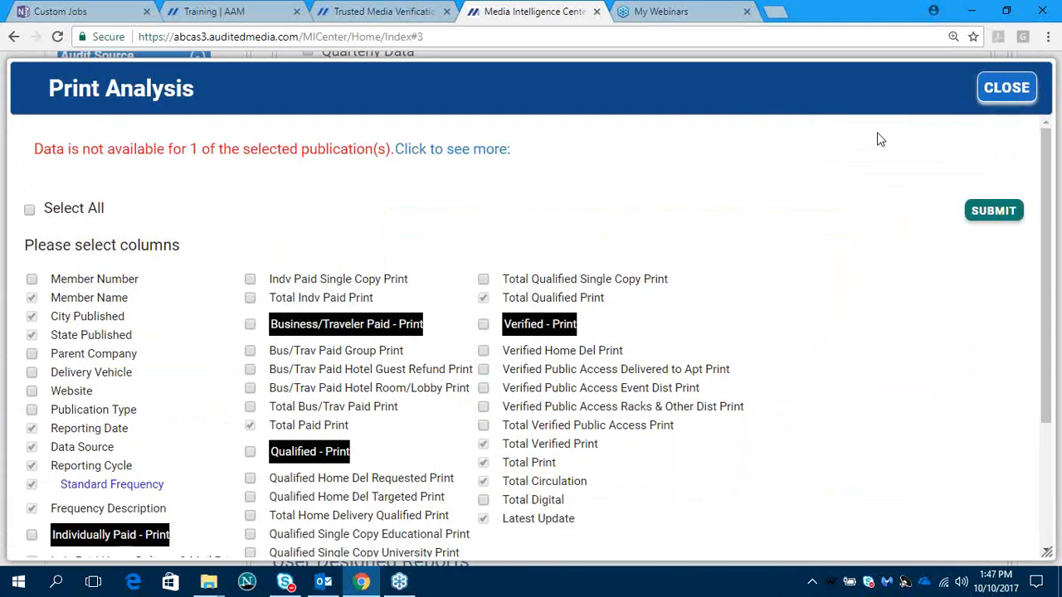
{"action": "scroll", "coordinate": [704, 311], "scroll_direction": "down", "scroll_amount": 2}
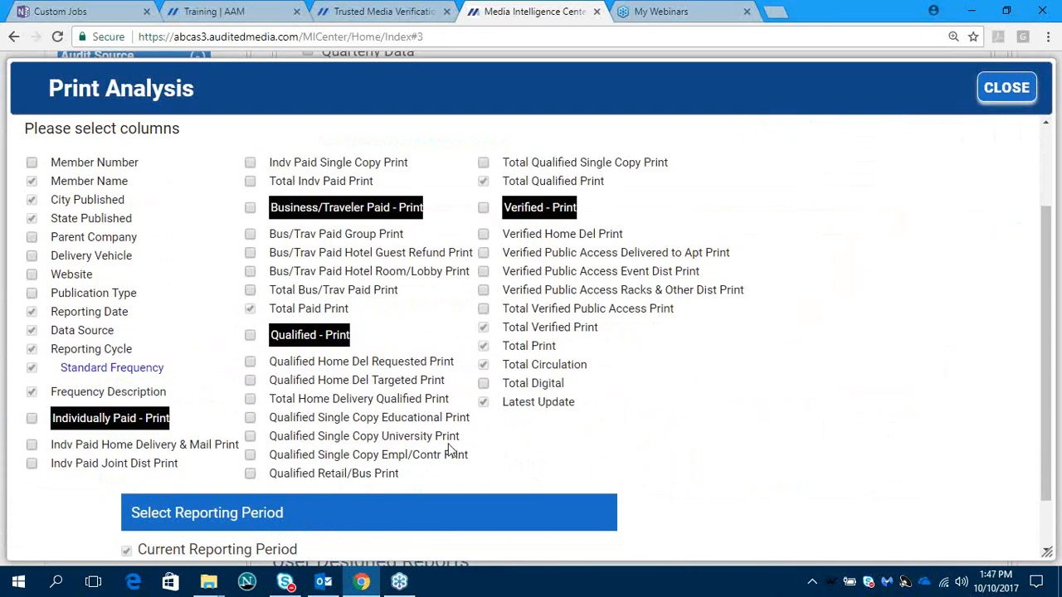
{"action": "left_click", "coordinate": [998, 96]}
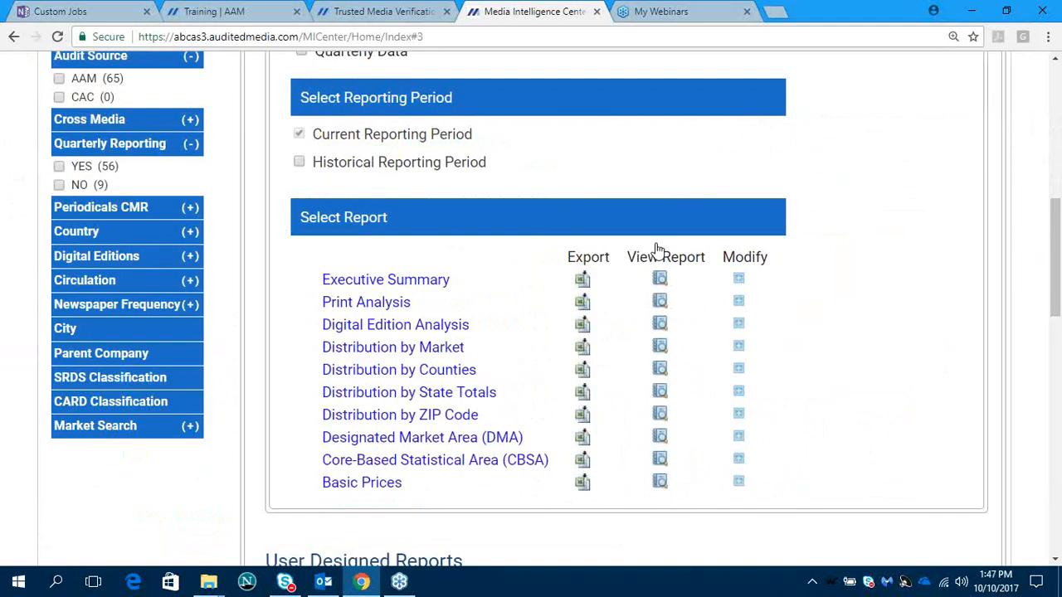
- Modify the Executive Summary report to include all columns for the current reporting period and generate it
{"action": "left_click", "coordinate": [738, 281]}
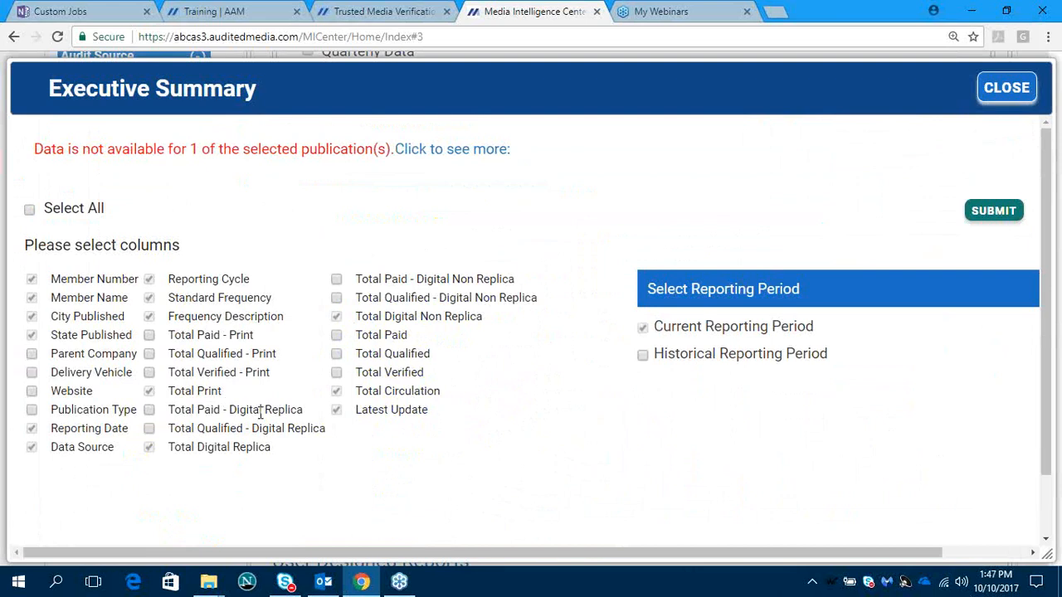
{"action": "left_click", "coordinate": [150, 336]}
{"action": "left_click", "coordinate": [149, 355]}
{"action": "left_click", "coordinate": [149, 372]}
{"action": "left_click", "coordinate": [150, 410]}
{"action": "left_click", "coordinate": [149, 429]}
{"action": "left_click", "coordinate": [29, 213]}
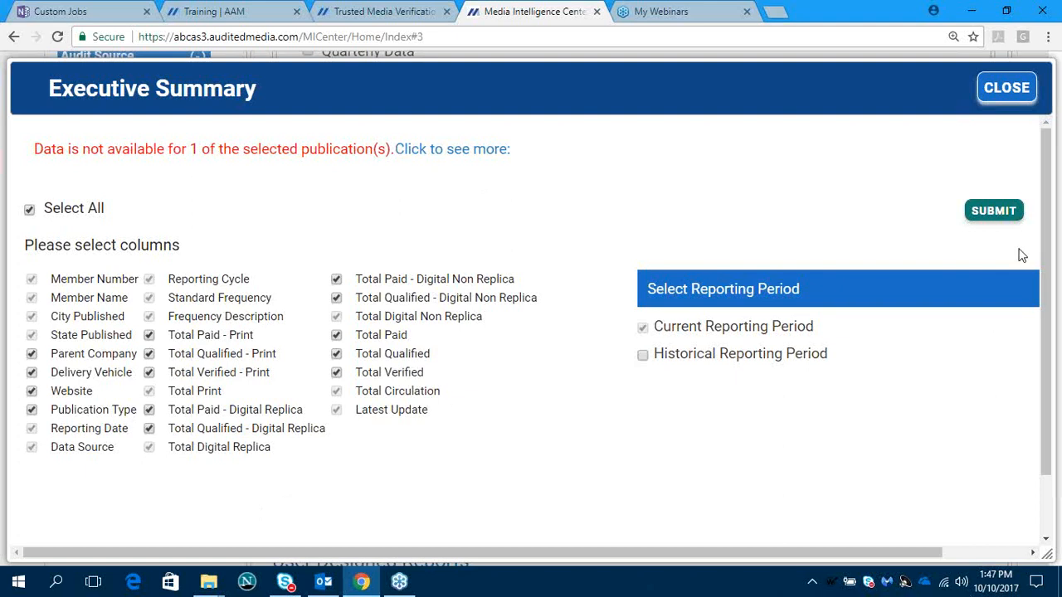
{"action": "left_click", "coordinate": [999, 212]}
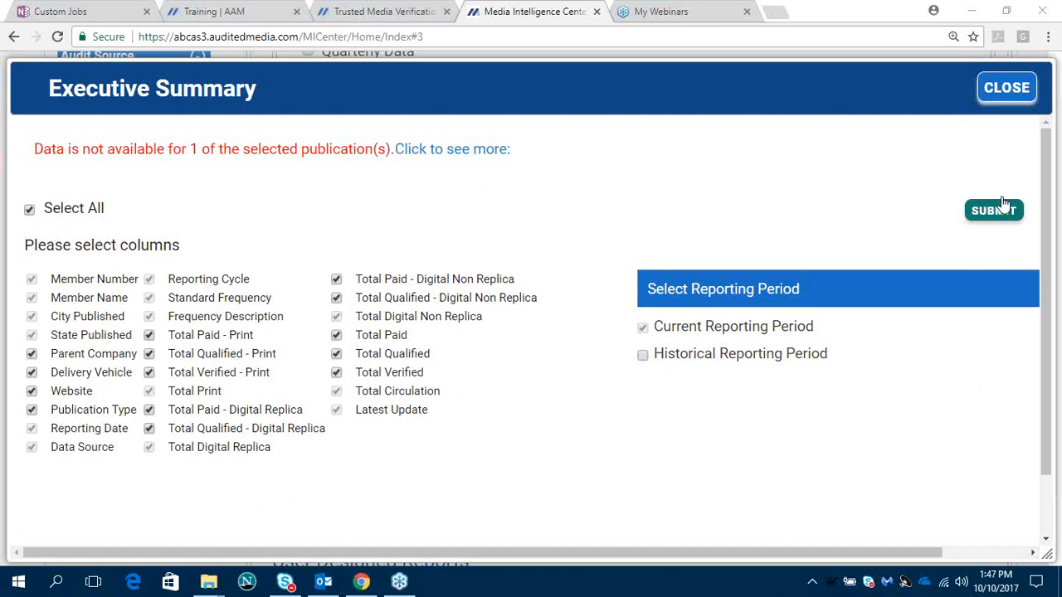
{"action": "left_click", "coordinate": [995, 210]}
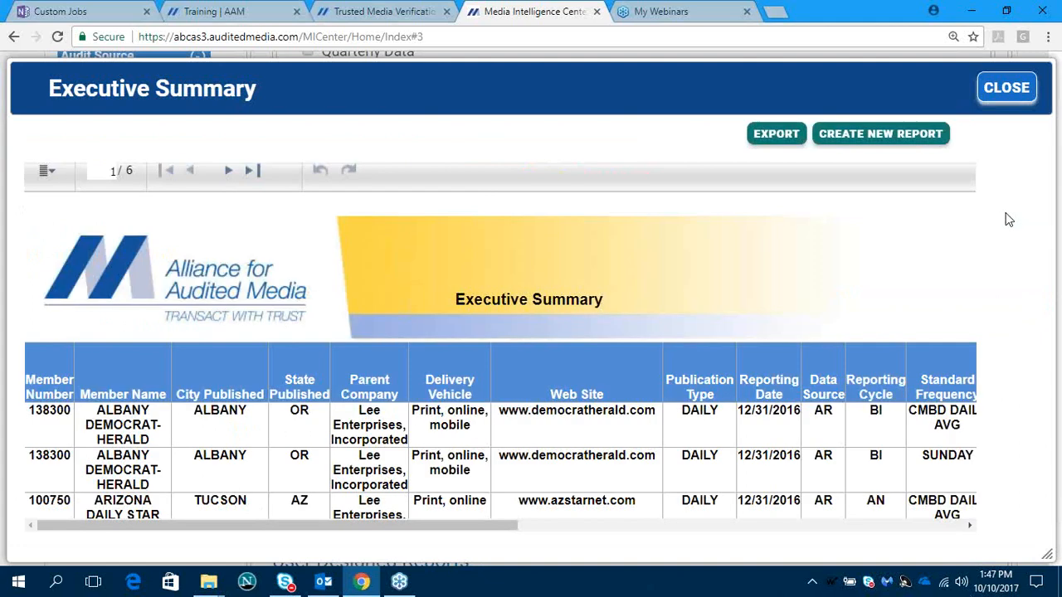
- Check the export formats offered for the Executive Summary, cancel with PDF chosen and close the report
{"action": "left_click", "coordinate": [772, 136]}
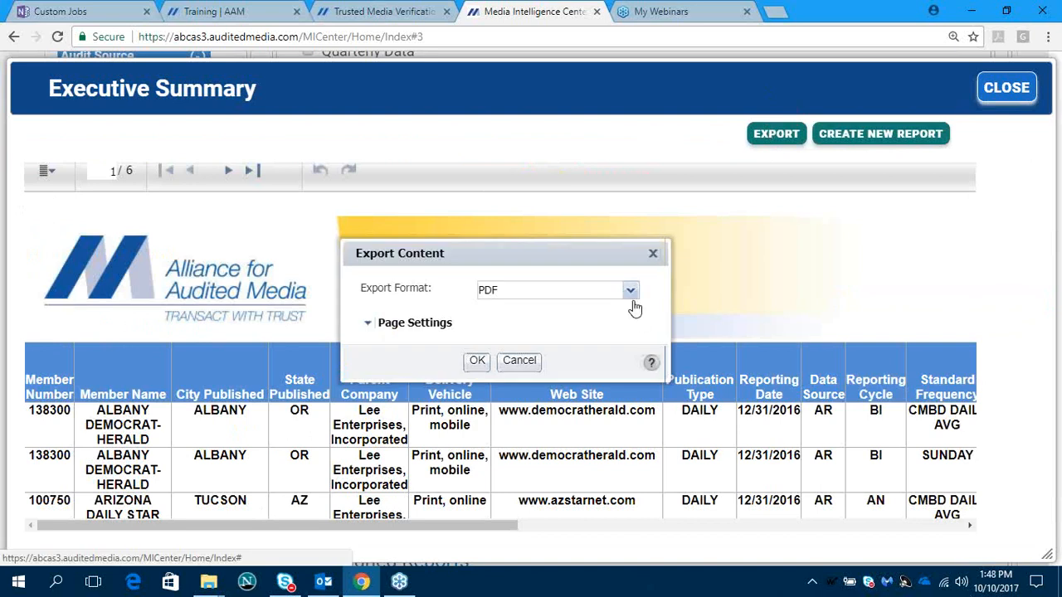
{"action": "left_click", "coordinate": [629, 289]}
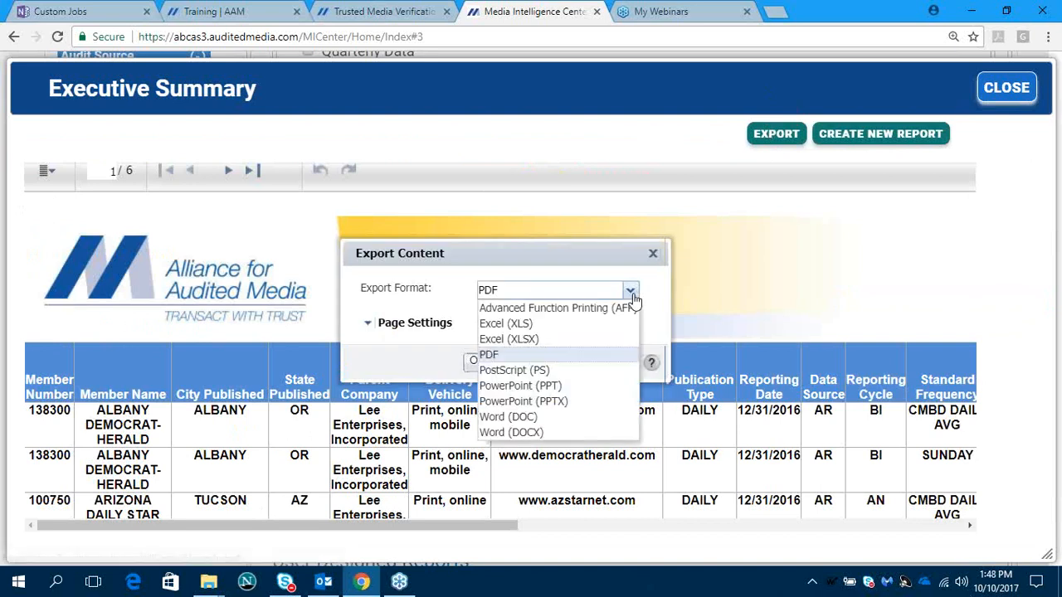
{"action": "left_click", "coordinate": [546, 355]}
{"action": "left_click", "coordinate": [515, 364]}
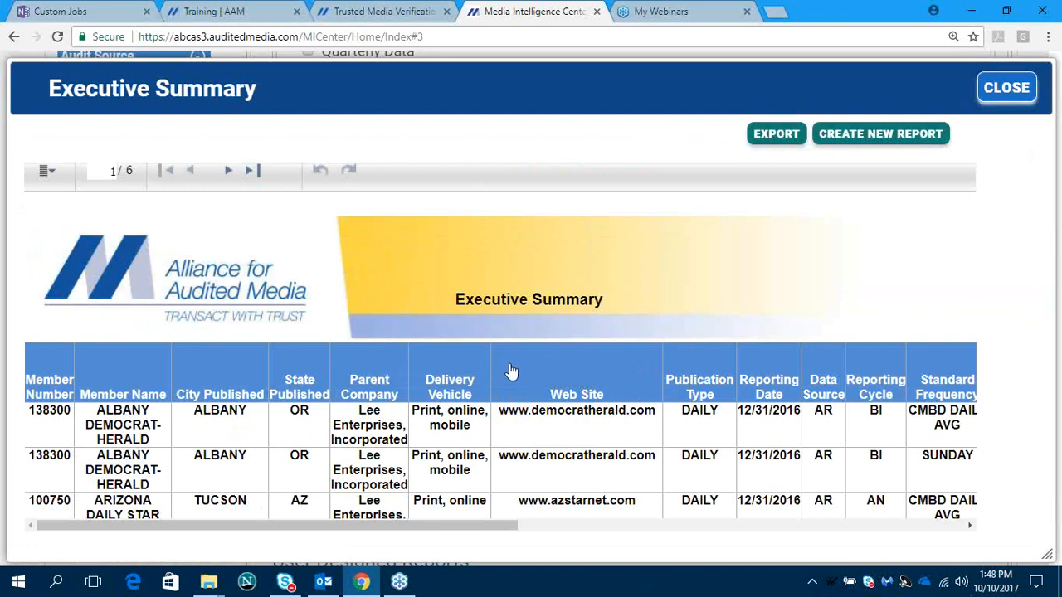
{"action": "left_click", "coordinate": [1006, 88]}
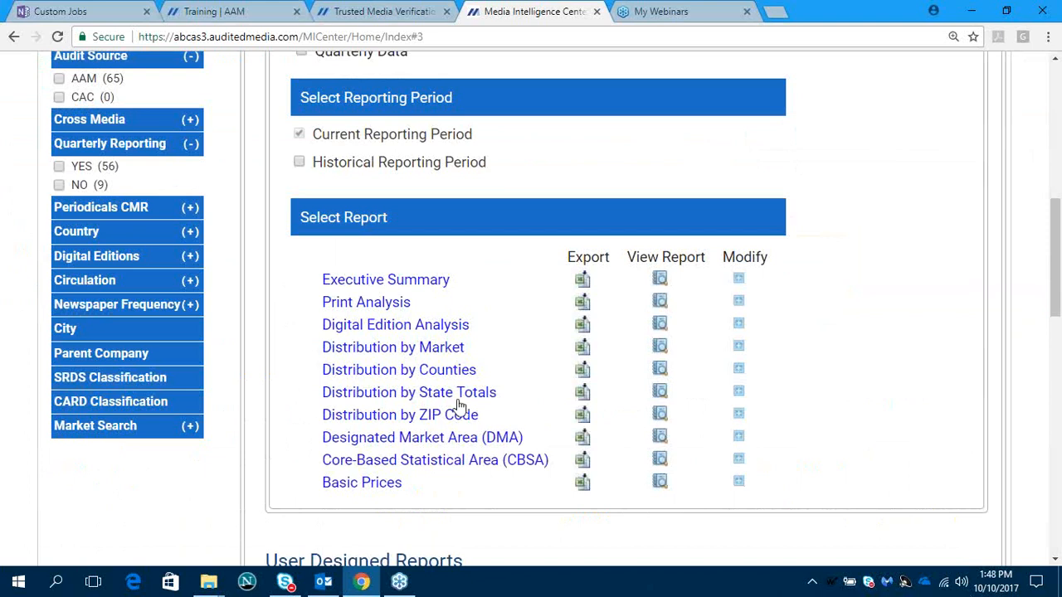
- Modify the Distribution by State Totals report to include all columns for the current reporting period and generate it
{"action": "left_click", "coordinate": [738, 392]}
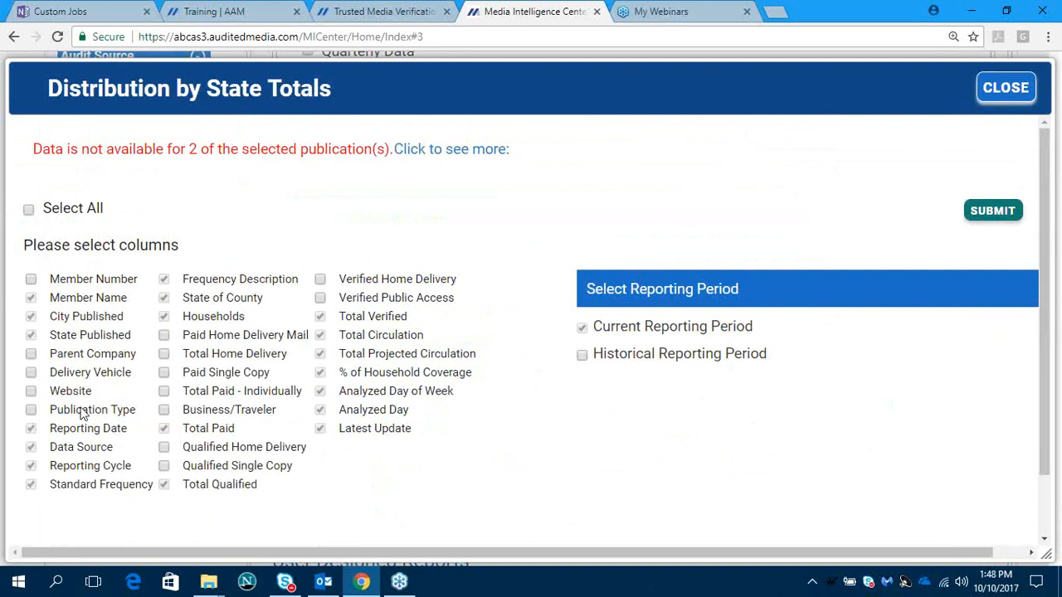
{"action": "left_click", "coordinate": [164, 335]}
{"action": "left_click", "coordinate": [164, 354]}
{"action": "left_click", "coordinate": [165, 372]}
{"action": "left_click", "coordinate": [164, 391]}
{"action": "left_click", "coordinate": [164, 410]}
{"action": "left_click", "coordinate": [28, 210]}
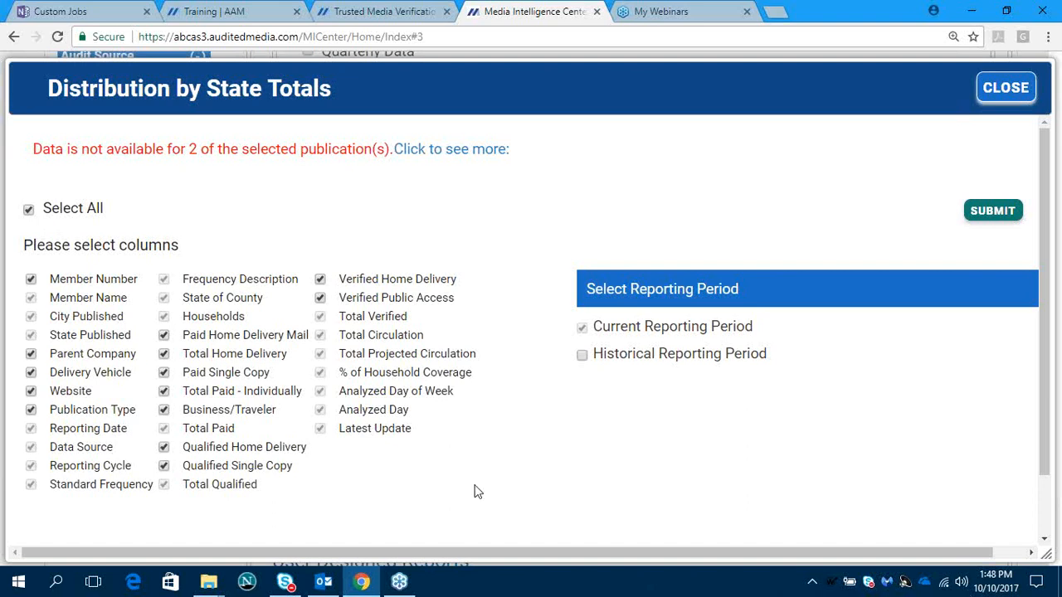
{"action": "left_click", "coordinate": [971, 216]}
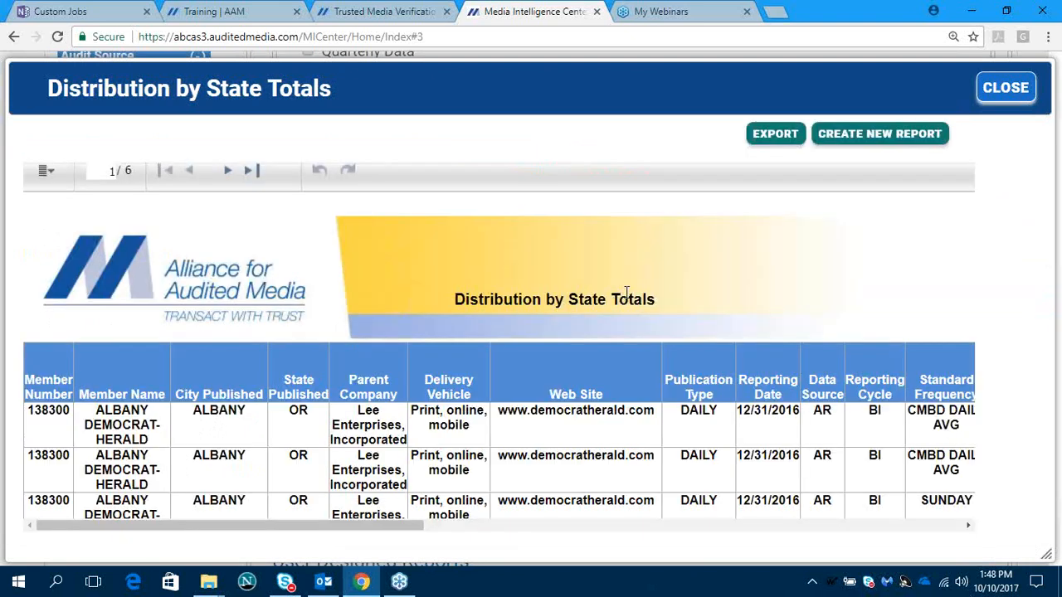
- Look over the Distribution by State Totals report and its Excel (XLSX) export option, and close it without exporting
{"action": "scroll", "coordinate": [570, 424], "scroll_direction": "down", "scroll_amount": 2}
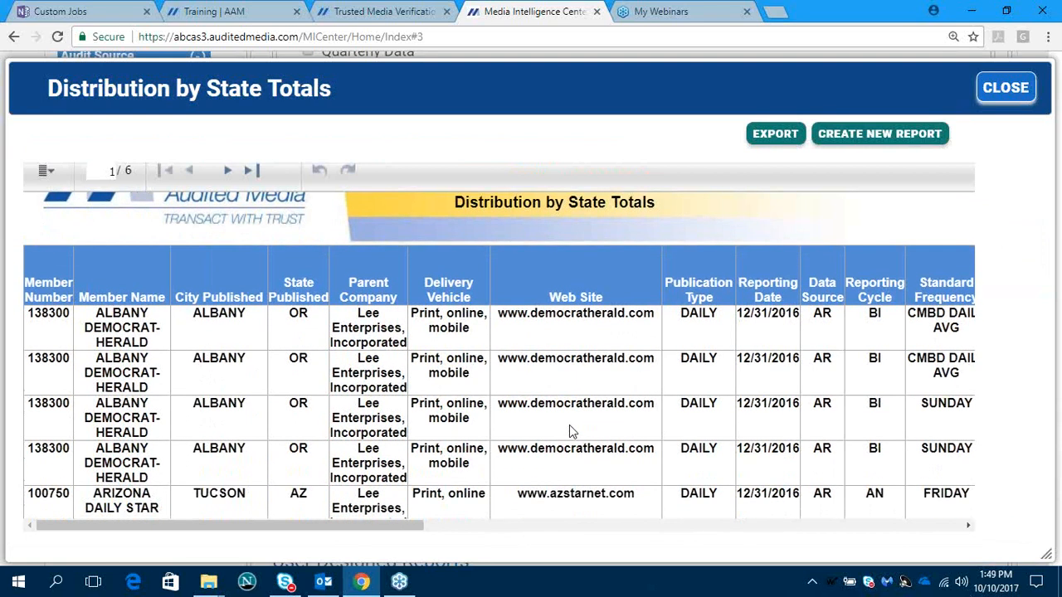
{"action": "scroll", "coordinate": [569, 425], "scroll_direction": "up", "scroll_amount": 2}
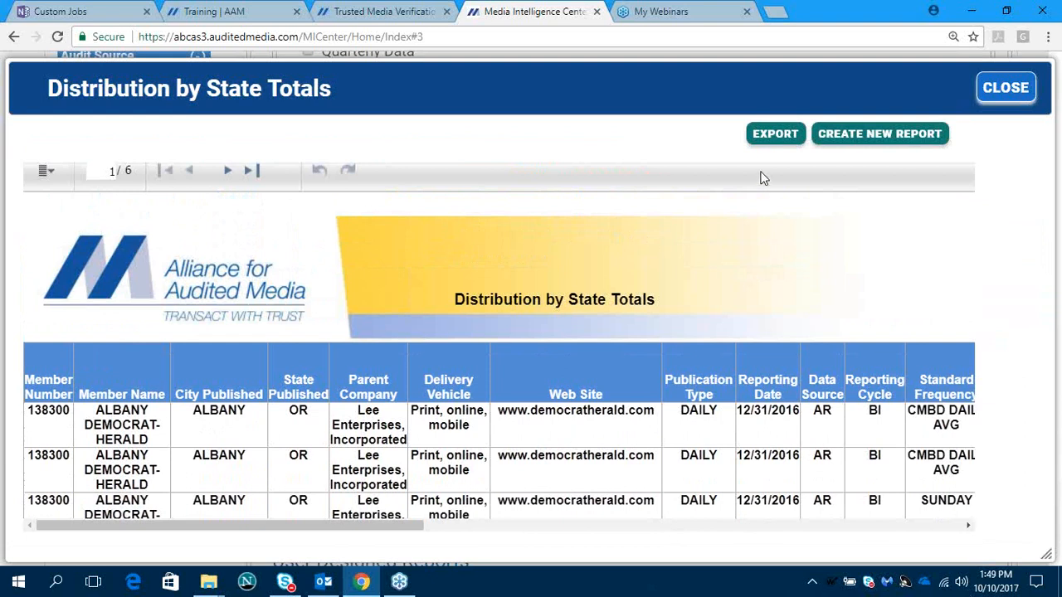
{"action": "left_click", "coordinate": [774, 136]}
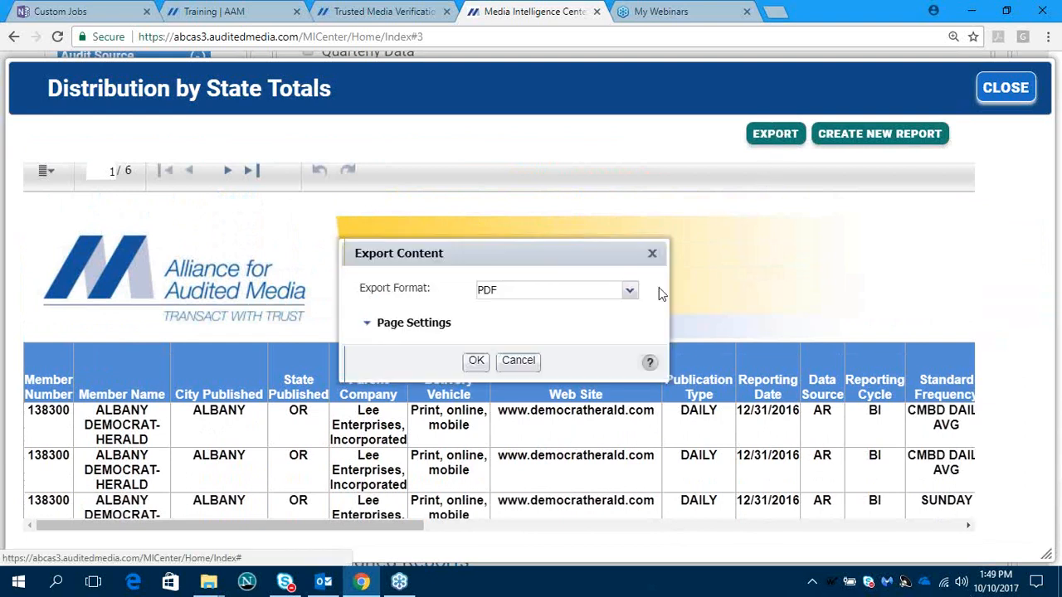
{"action": "left_click", "coordinate": [629, 290]}
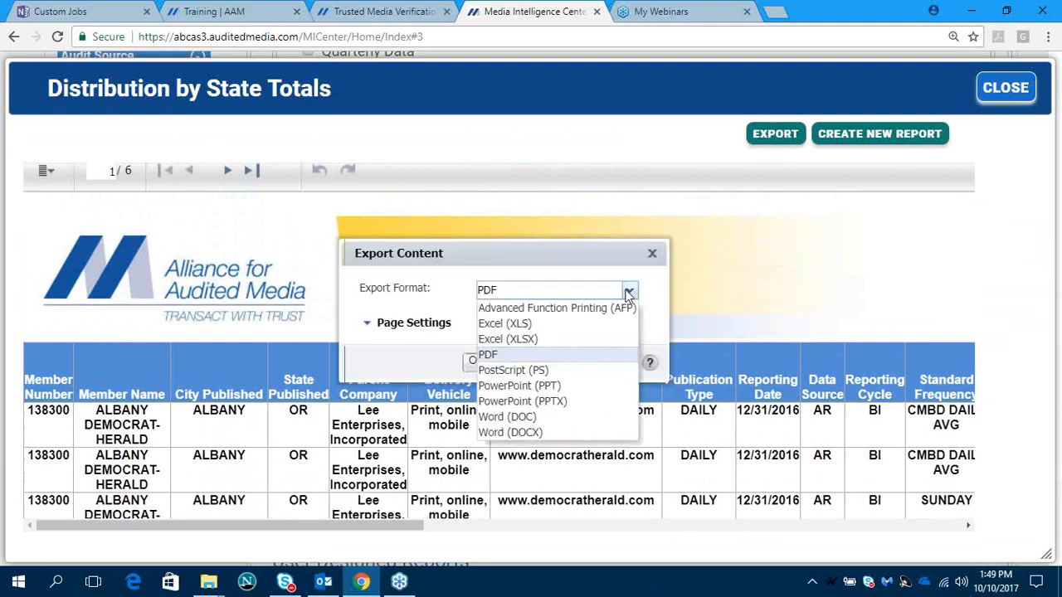
{"action": "left_click", "coordinate": [537, 340]}
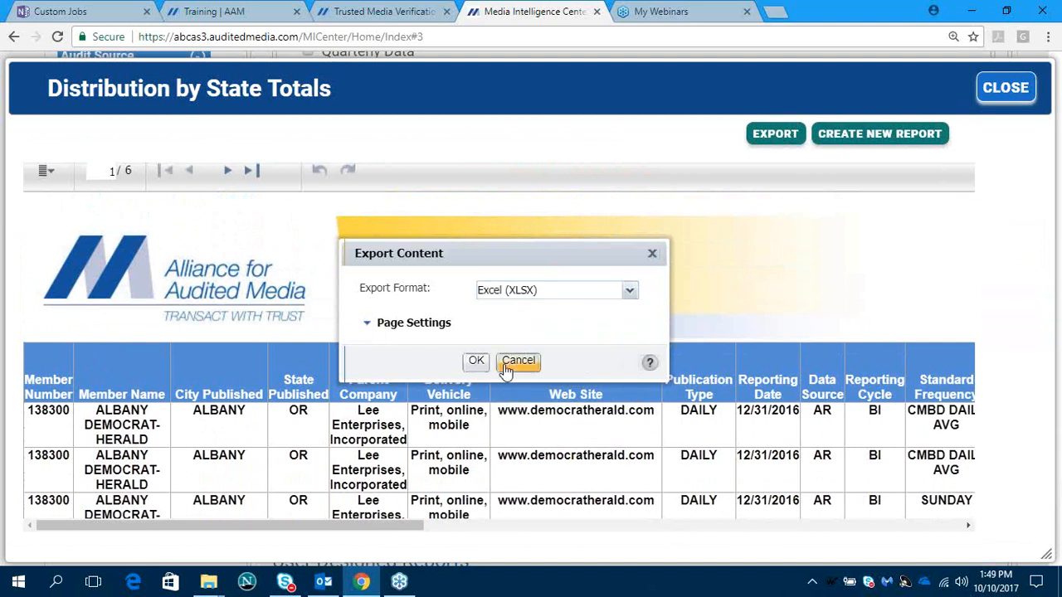
{"action": "left_click", "coordinate": [507, 365]}
{"action": "left_click", "coordinate": [1002, 91]}
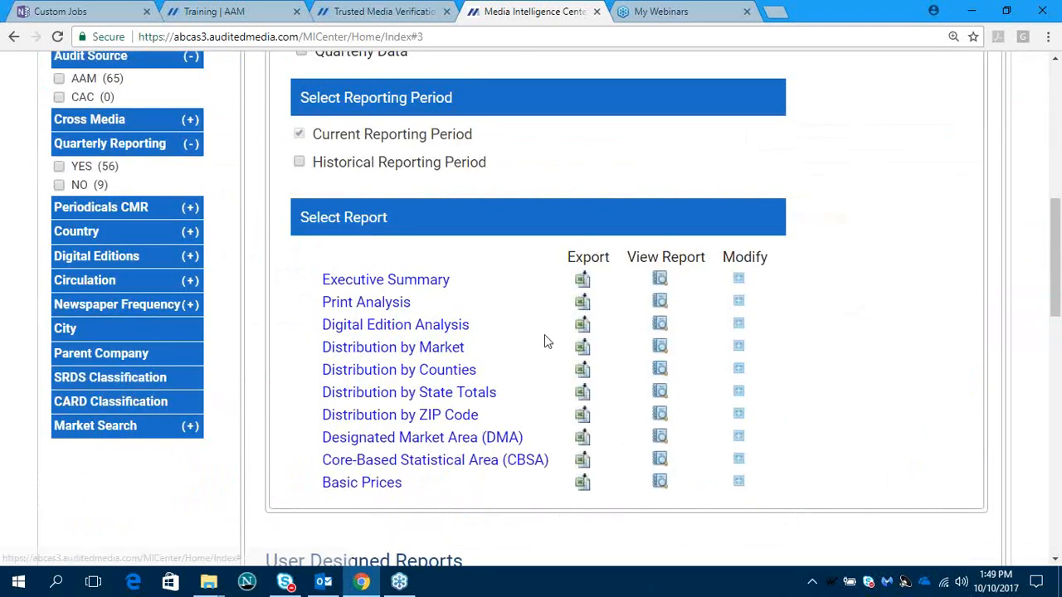
- Switch the audited data to the historical reporting period and include the years 2017, 2016 and 2015
{"action": "scroll", "coordinate": [546, 343], "scroll_direction": "up", "scroll_amount": 1}
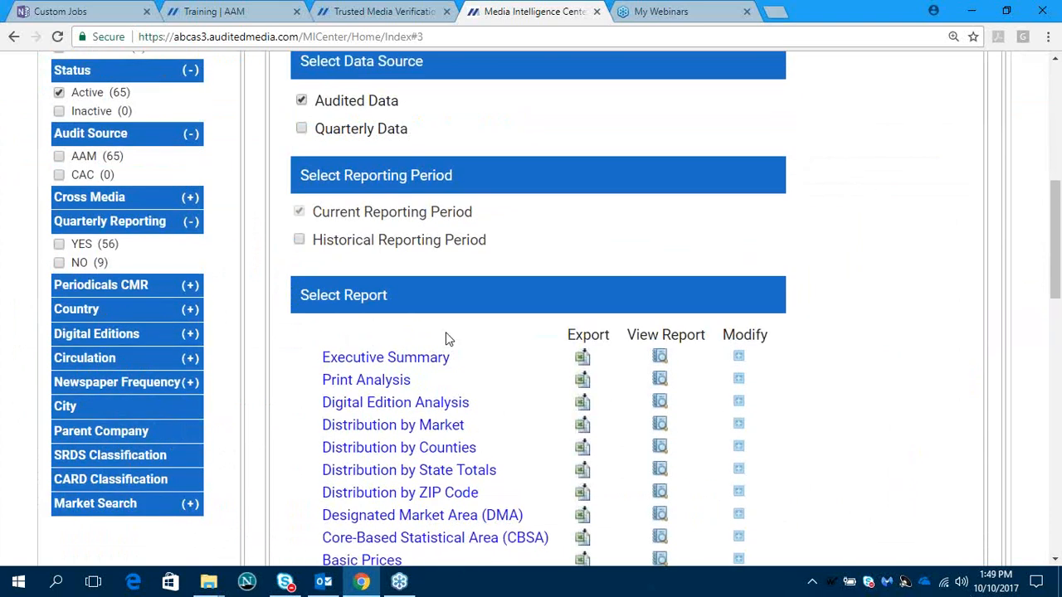
{"action": "left_click", "coordinate": [299, 239]}
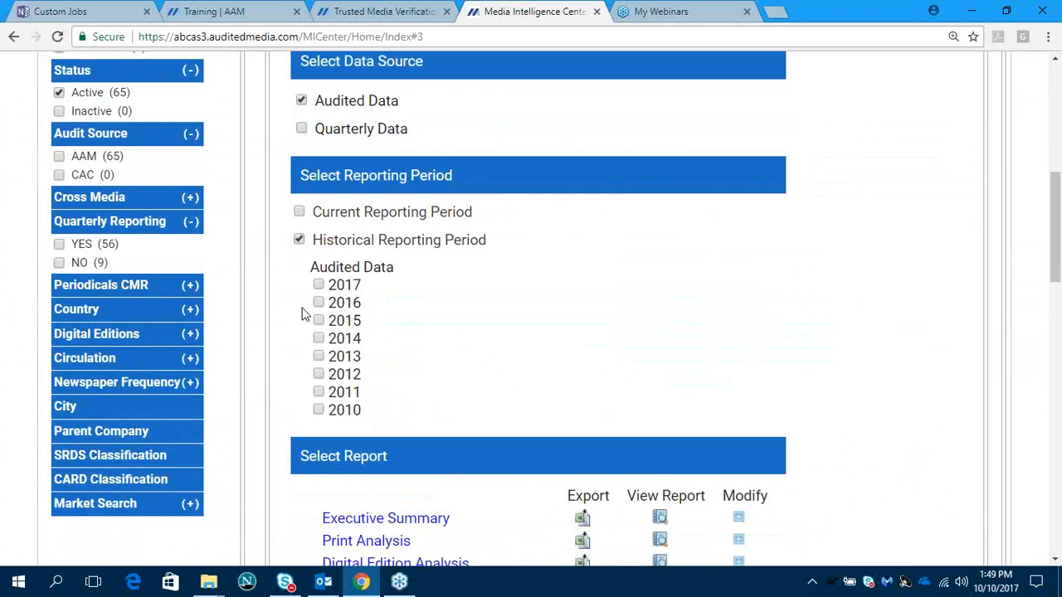
{"action": "left_click", "coordinate": [319, 285]}
{"action": "left_click", "coordinate": [319, 303]}
{"action": "left_click", "coordinate": [319, 321]}
{"action": "scroll", "coordinate": [512, 391], "scroll_direction": "down", "scroll_amount": 1}
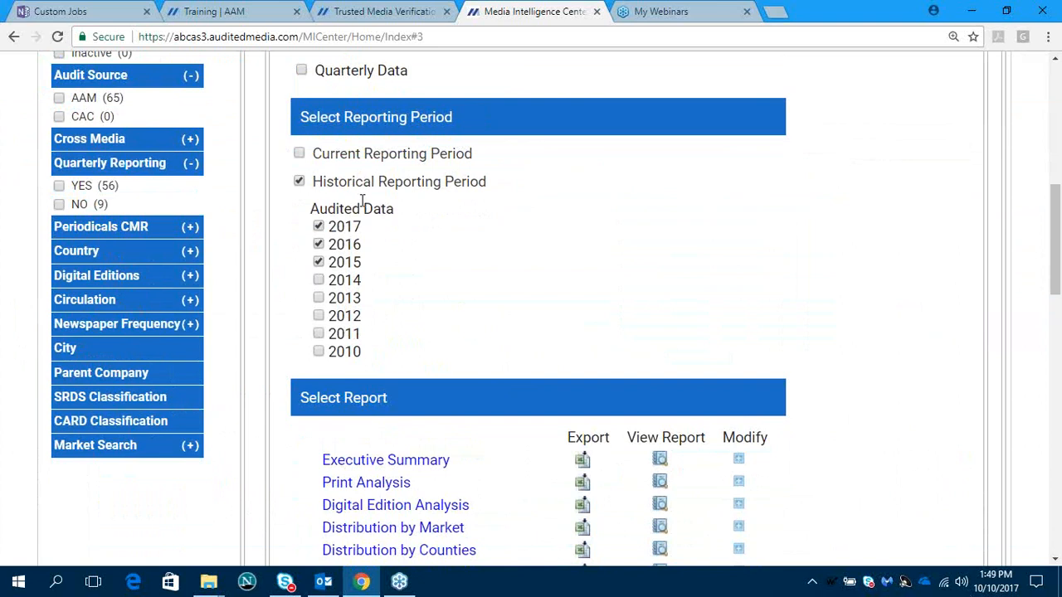
- Modify the Print Analysis report to include all columns for the historical years 2017, 2016 and 2015, and generate it
{"action": "scroll", "coordinate": [441, 294], "scroll_direction": "down", "scroll_amount": 3}
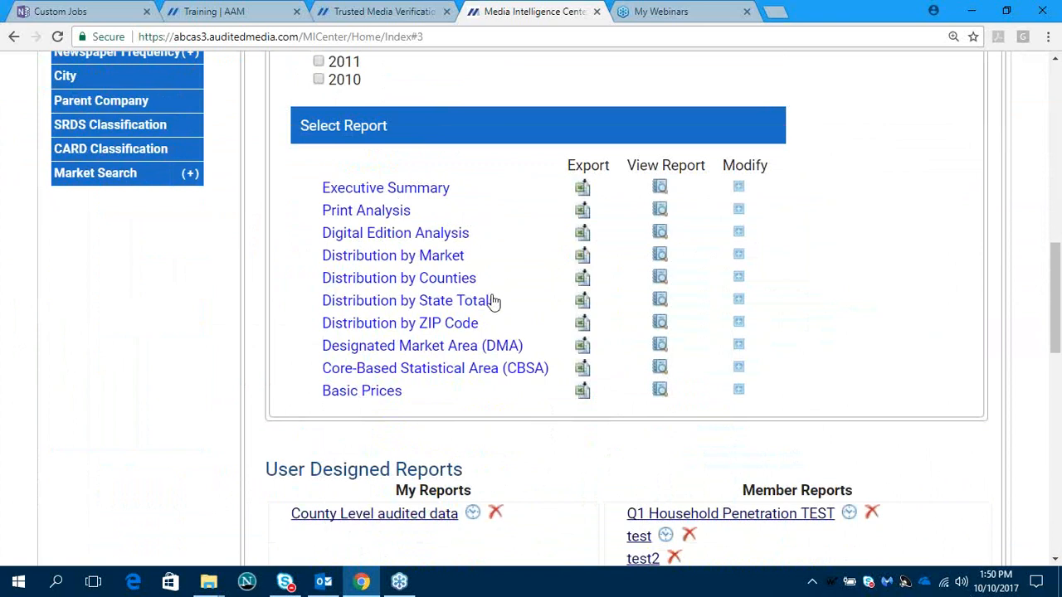
{"action": "left_click", "coordinate": [739, 210]}
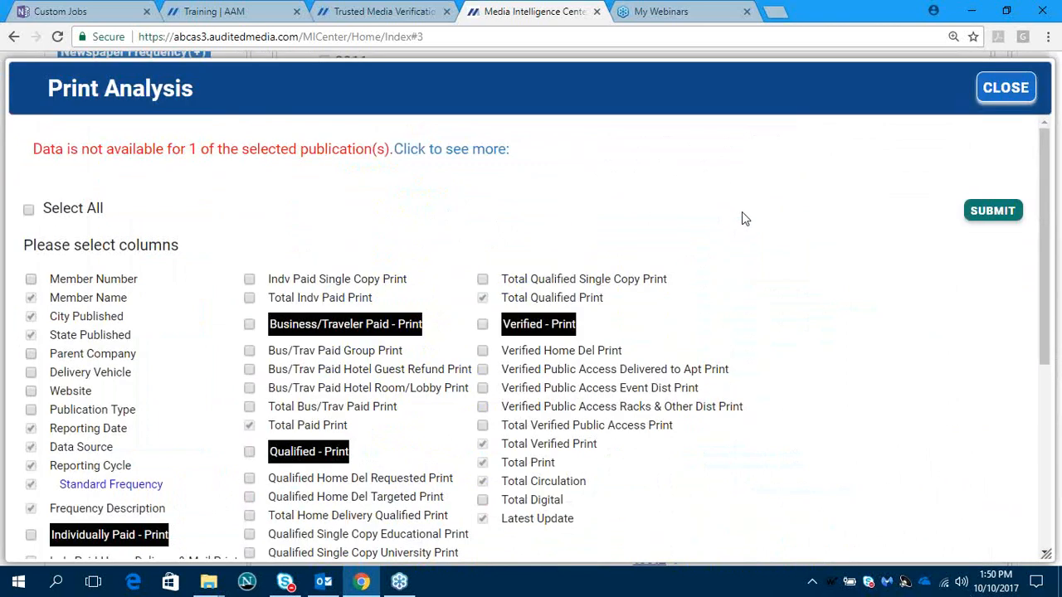
{"action": "scroll", "coordinate": [741, 214], "scroll_direction": "down", "scroll_amount": 2}
{"action": "scroll", "coordinate": [742, 222], "scroll_direction": "down", "scroll_amount": 3}
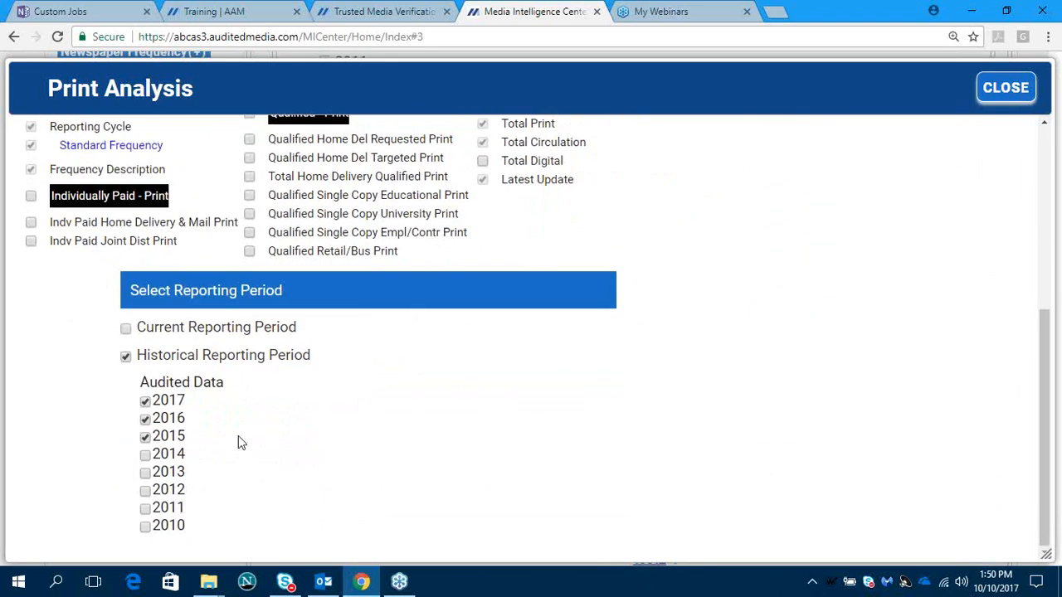
{"action": "scroll", "coordinate": [315, 452], "scroll_direction": "up", "scroll_amount": 1}
{"action": "scroll", "coordinate": [315, 452], "scroll_direction": "up", "scroll_amount": 4}
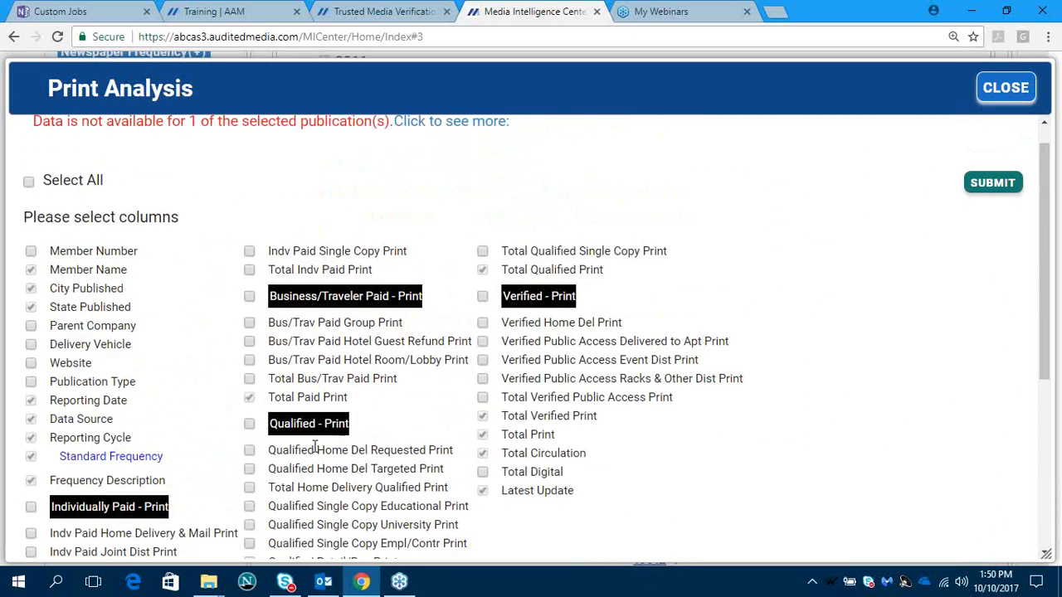
{"action": "left_click", "coordinate": [28, 183]}
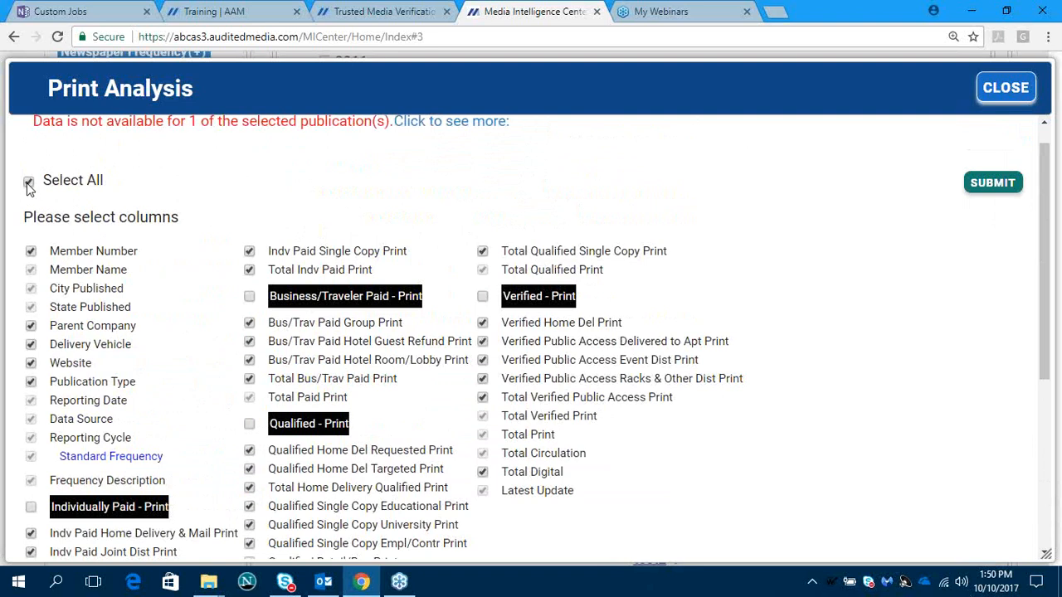
{"action": "left_click", "coordinate": [981, 187]}
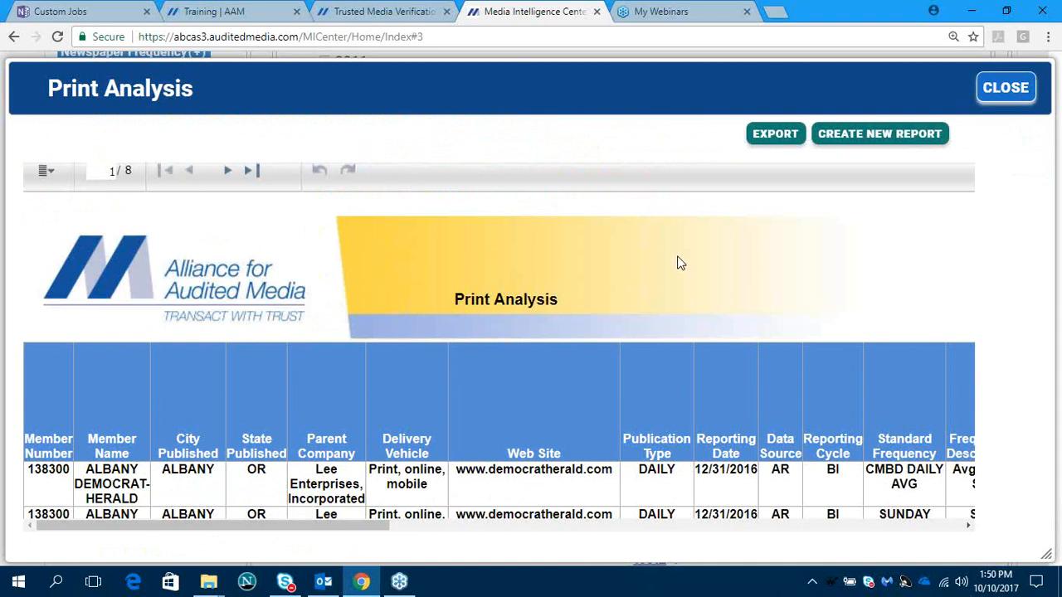
- Check the Excel (XLSX) export option for the Print Analysis report, cancel the export and close the report
{"action": "left_click", "coordinate": [772, 138]}
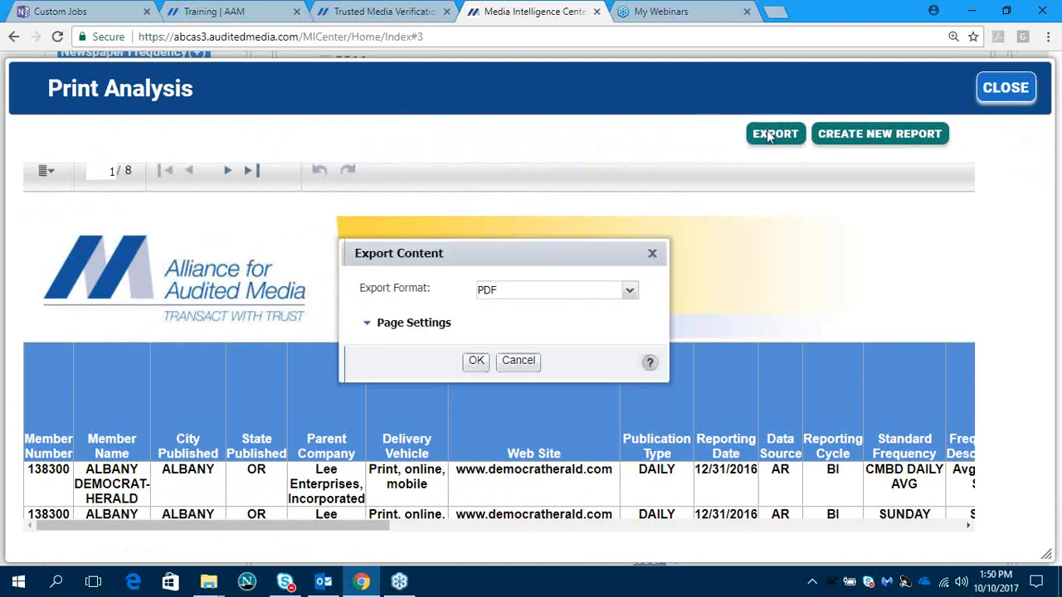
{"action": "left_click", "coordinate": [629, 290]}
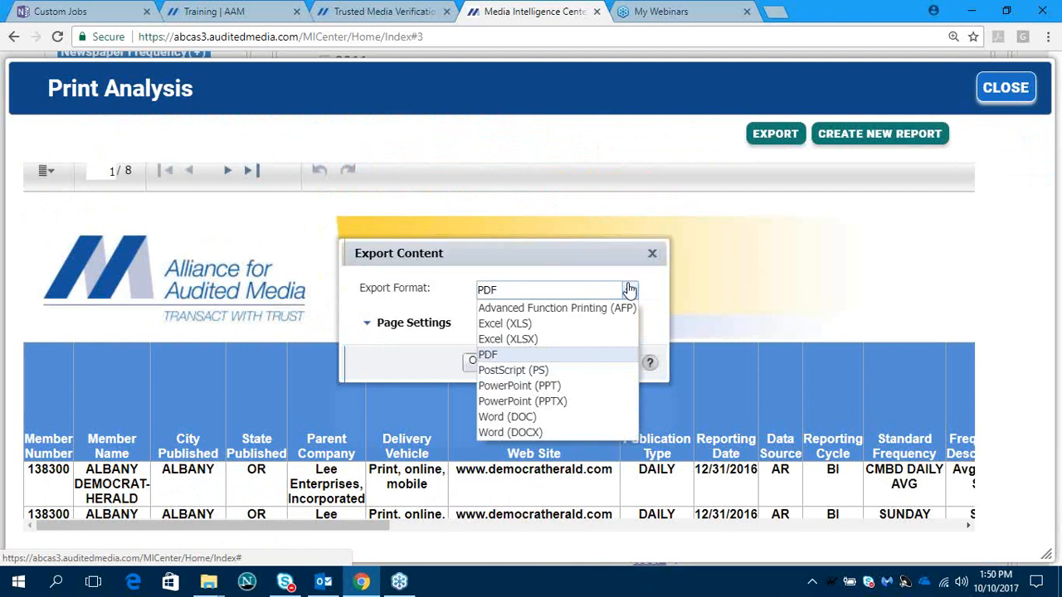
{"action": "left_click", "coordinate": [548, 342]}
{"action": "left_click", "coordinate": [517, 360]}
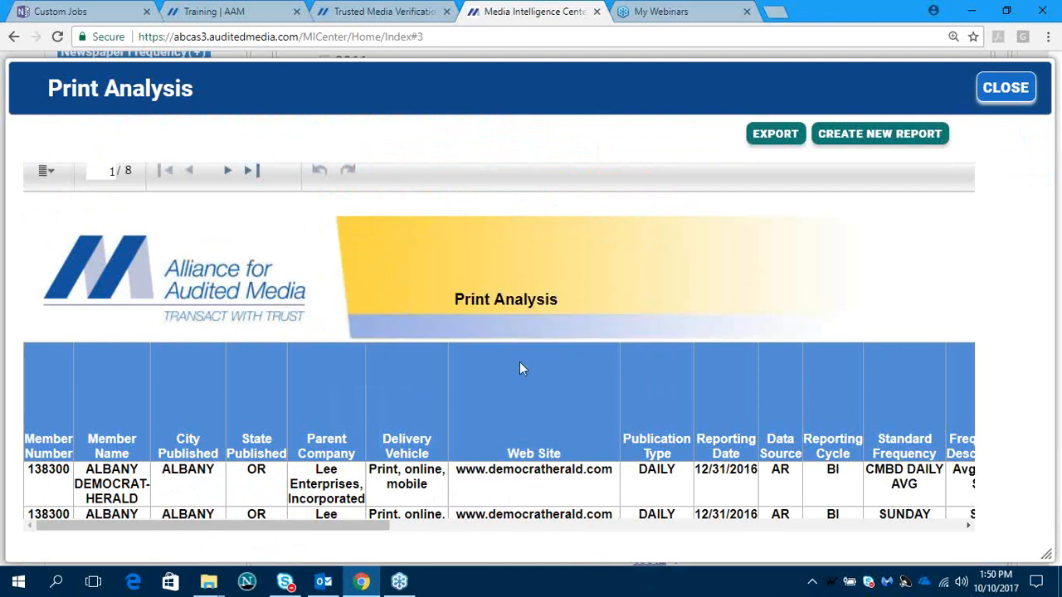
{"action": "left_click", "coordinate": [1003, 88]}
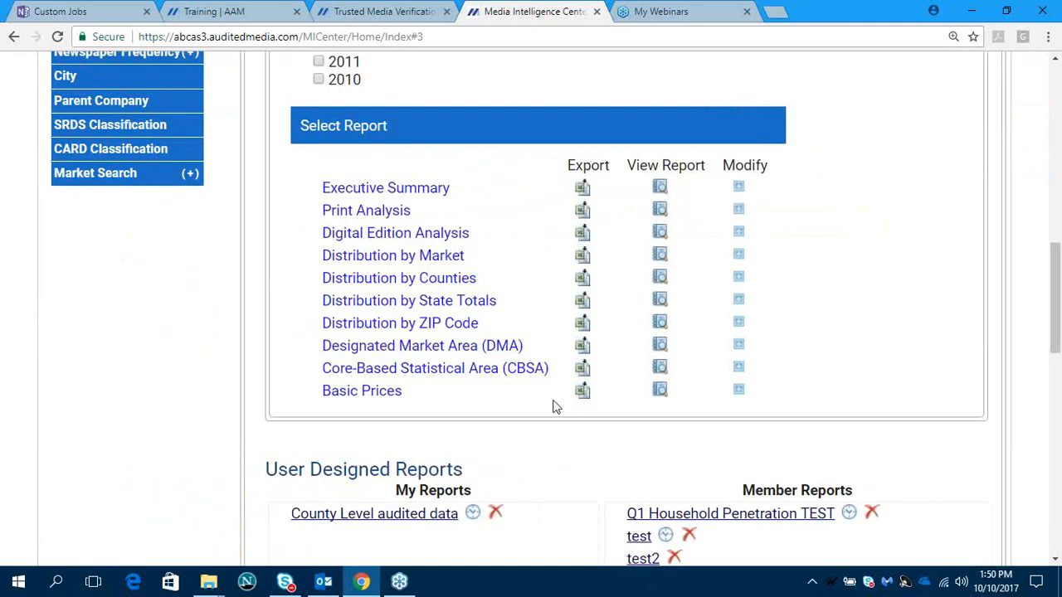
- Turn off the historical reporting period and change the data source from Audited Data to Quarterly Data
{"action": "scroll", "coordinate": [555, 406], "scroll_direction": "up", "scroll_amount": 4}
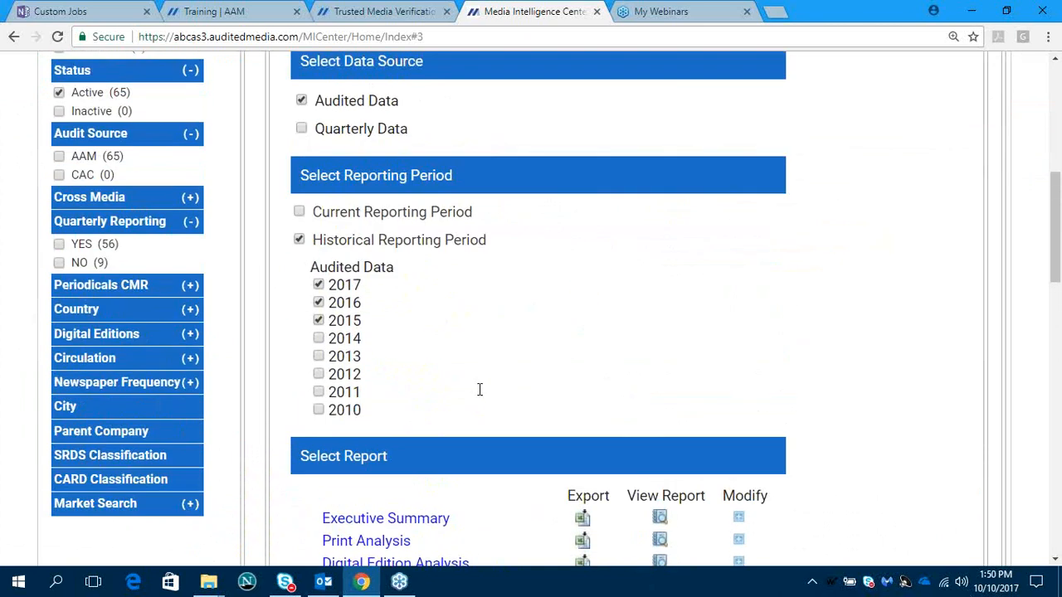
{"action": "left_click", "coordinate": [299, 239]}
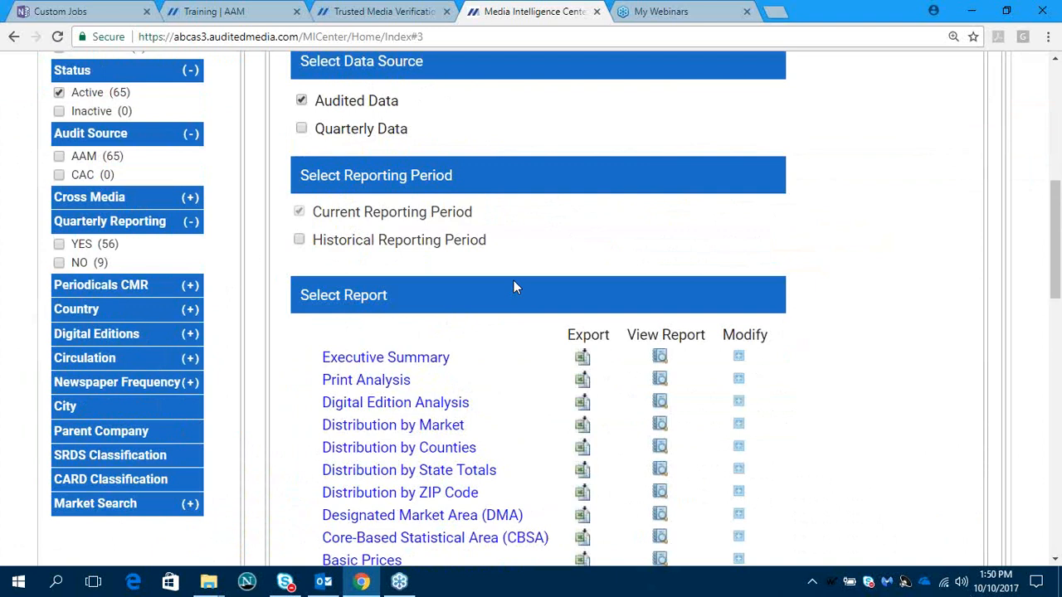
{"action": "left_click", "coordinate": [301, 101]}
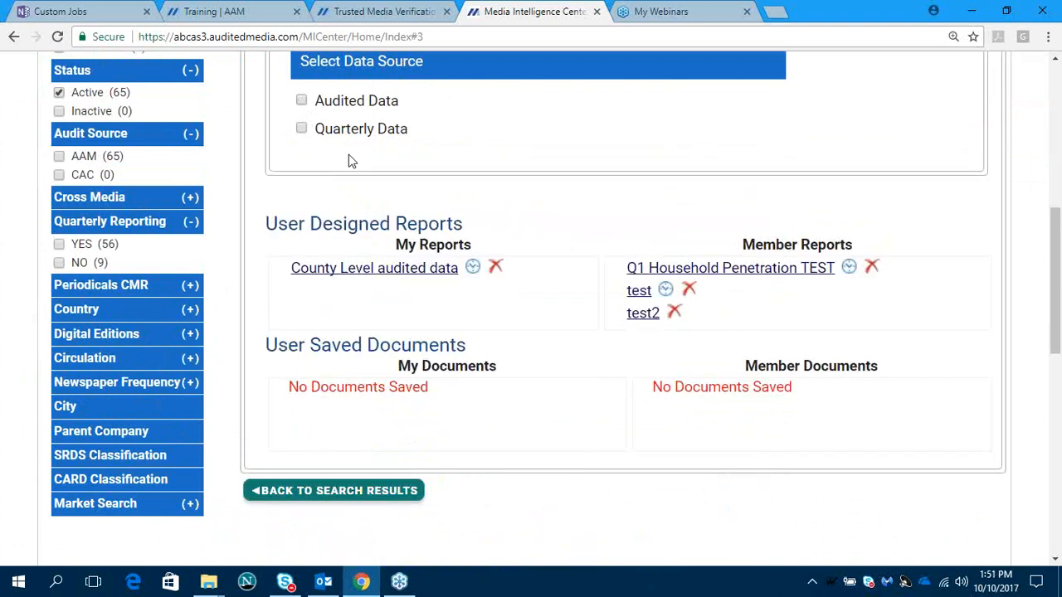
{"action": "left_click", "coordinate": [301, 129]}
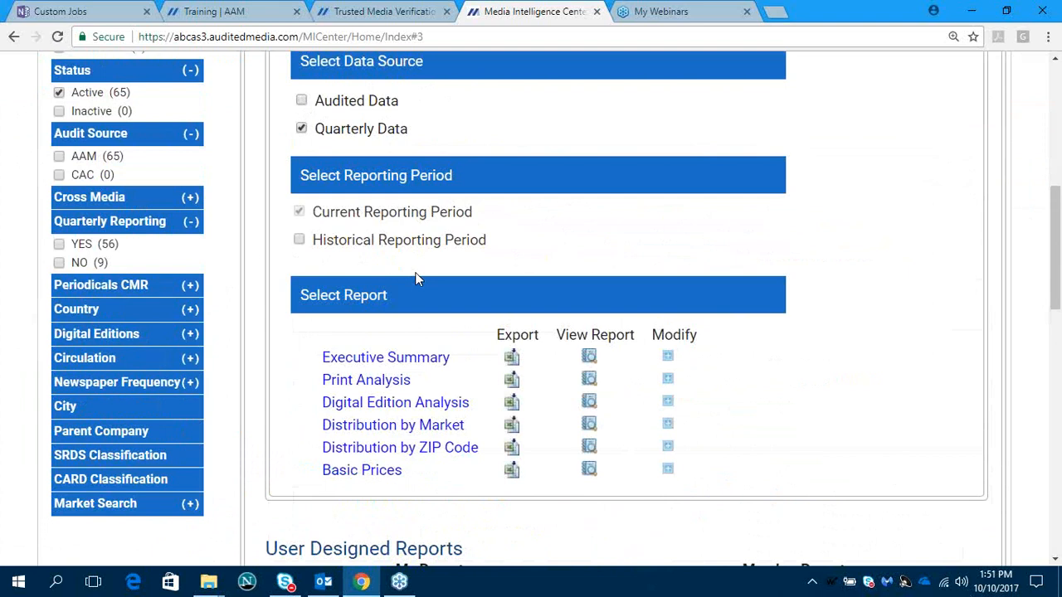
- Modify the Distribution by ZIP Code report to include all columns for the current reporting period and generate it
{"action": "scroll", "coordinate": [435, 387], "scroll_direction": "down", "scroll_amount": 1}
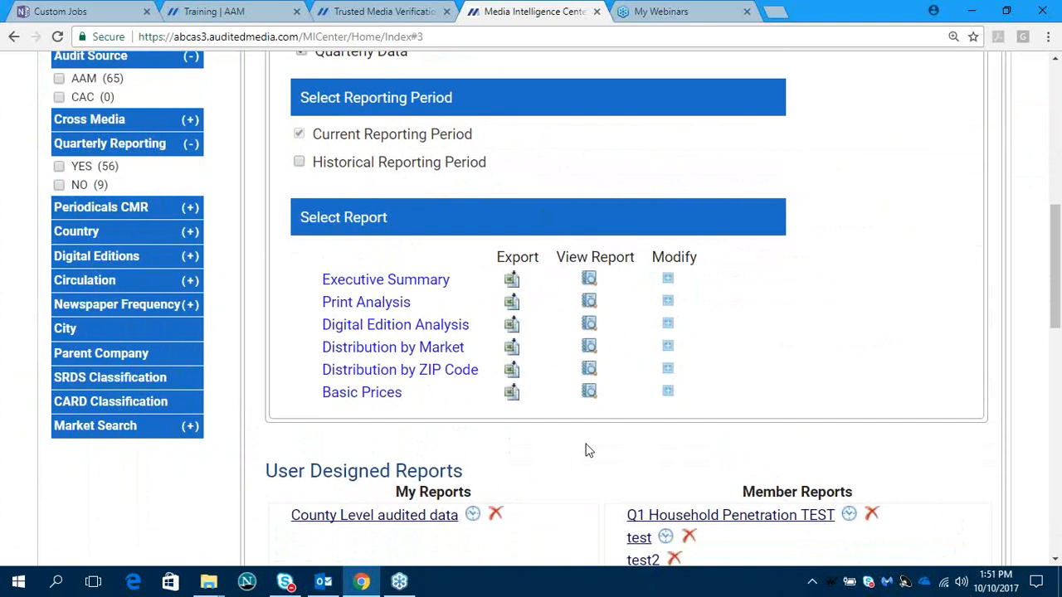
{"action": "left_click", "coordinate": [669, 370]}
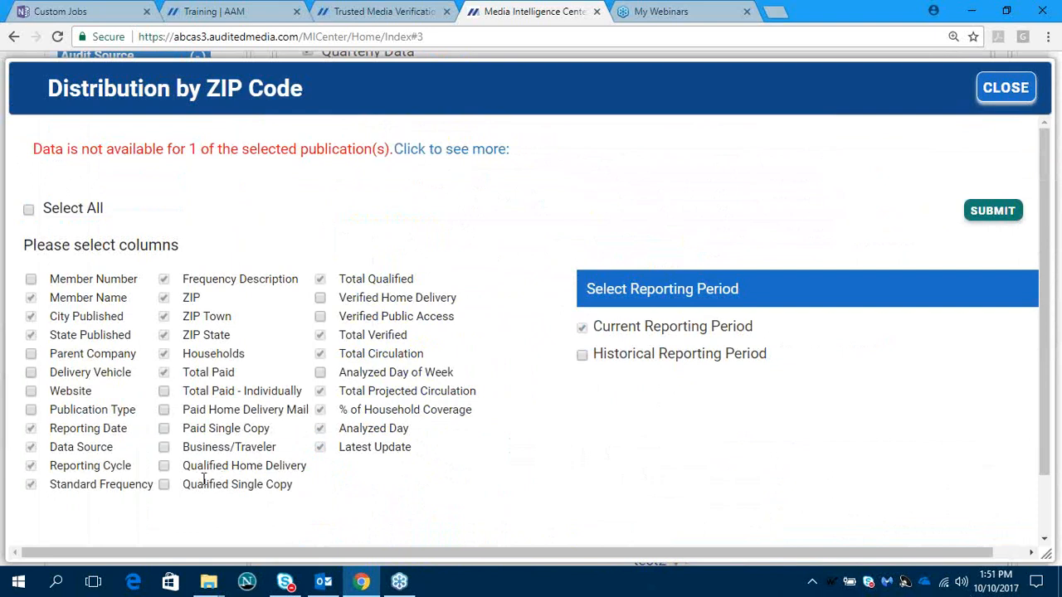
{"action": "left_click", "coordinate": [28, 209]}
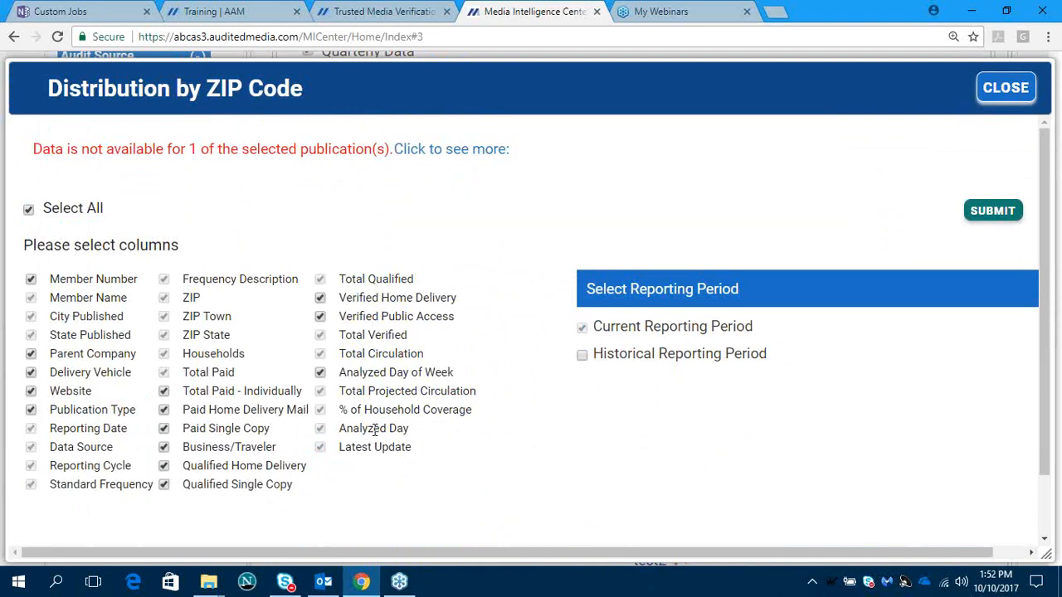
{"action": "left_click", "coordinate": [996, 214]}
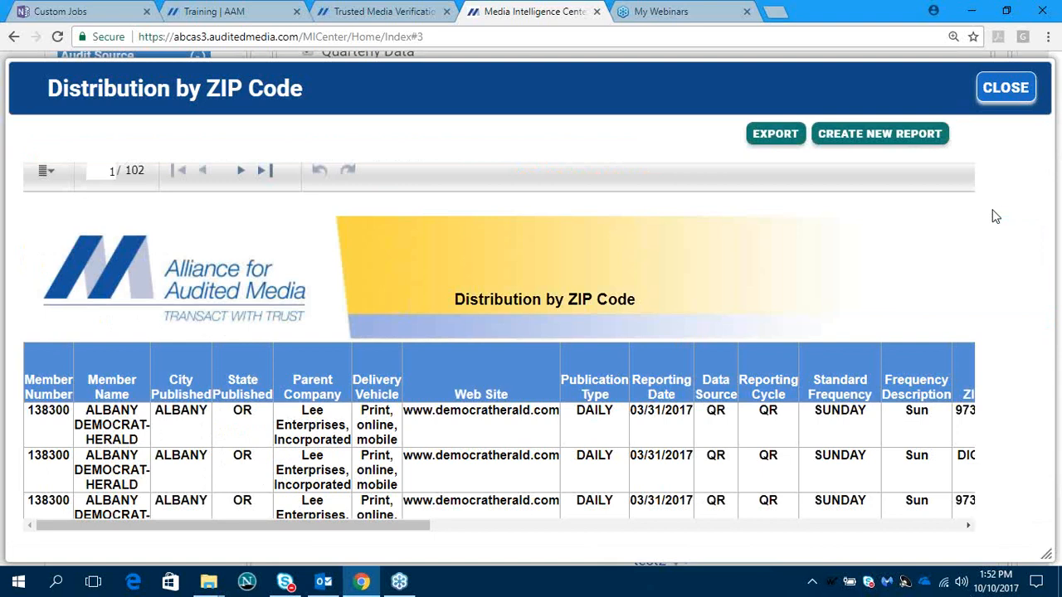
- Export the Distribution by ZIP Code report as Excel (XLSX) and save dist_by_zip_newspaper_analyzer.xlsx to the Desktop
{"action": "left_click", "coordinate": [770, 136]}
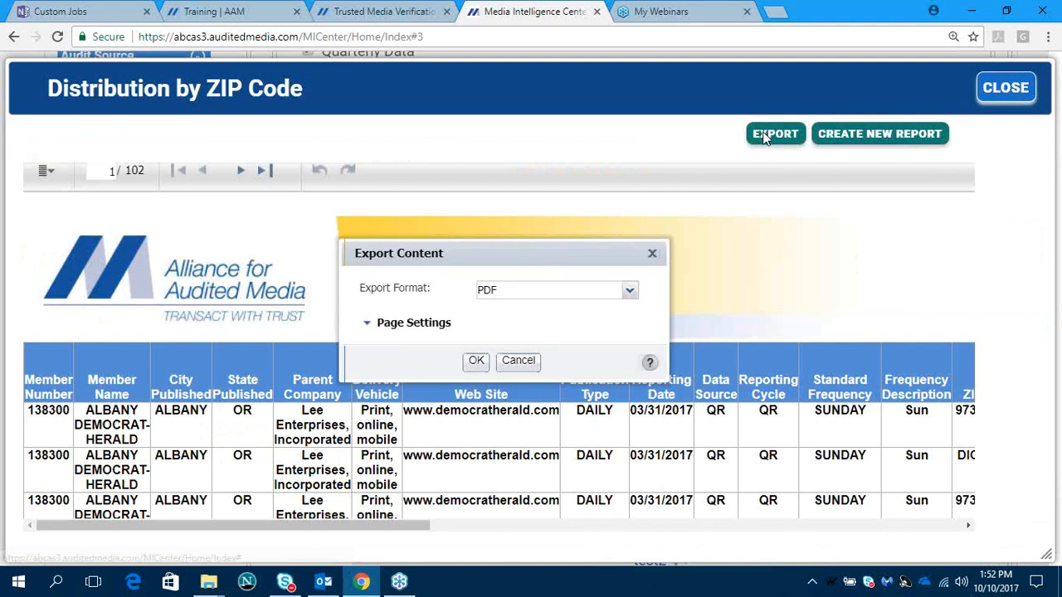
{"action": "left_click", "coordinate": [630, 290]}
{"action": "left_click", "coordinate": [543, 340]}
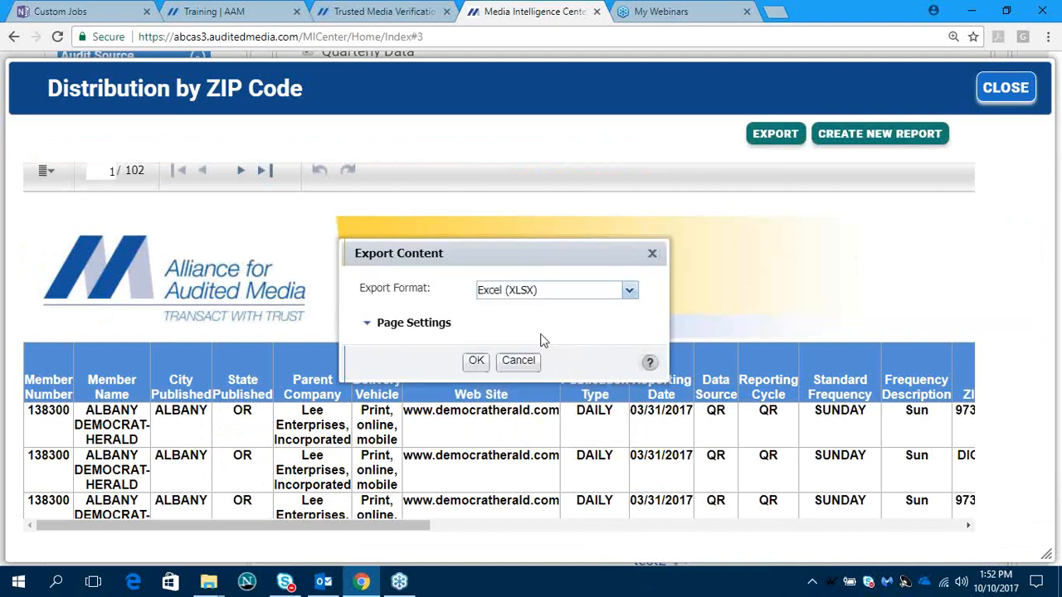
{"action": "left_click", "coordinate": [477, 362]}
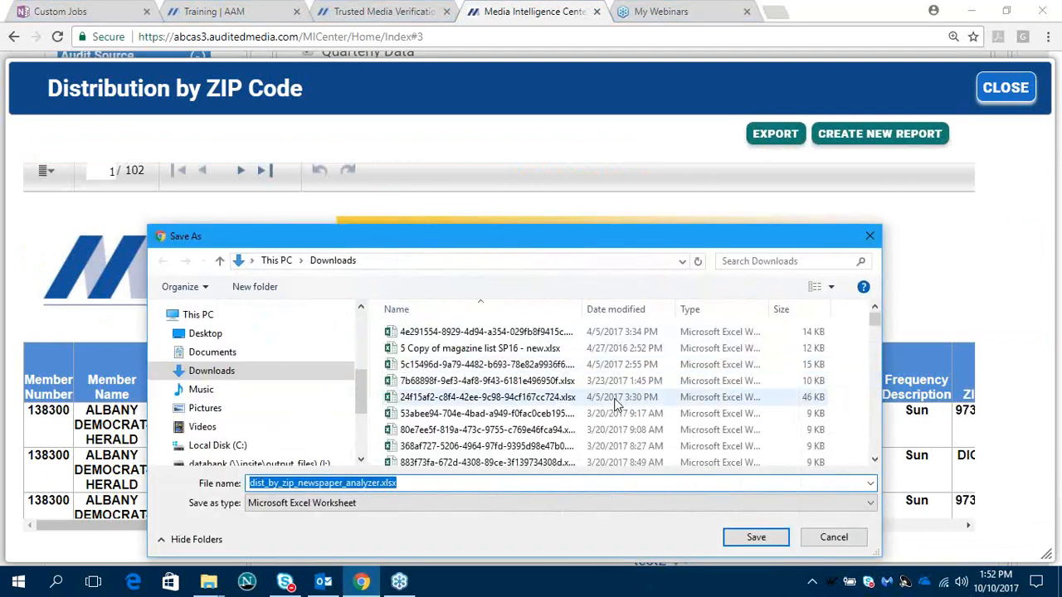
{"action": "left_click", "coordinate": [233, 333]}
{"action": "left_click", "coordinate": [754, 538]}
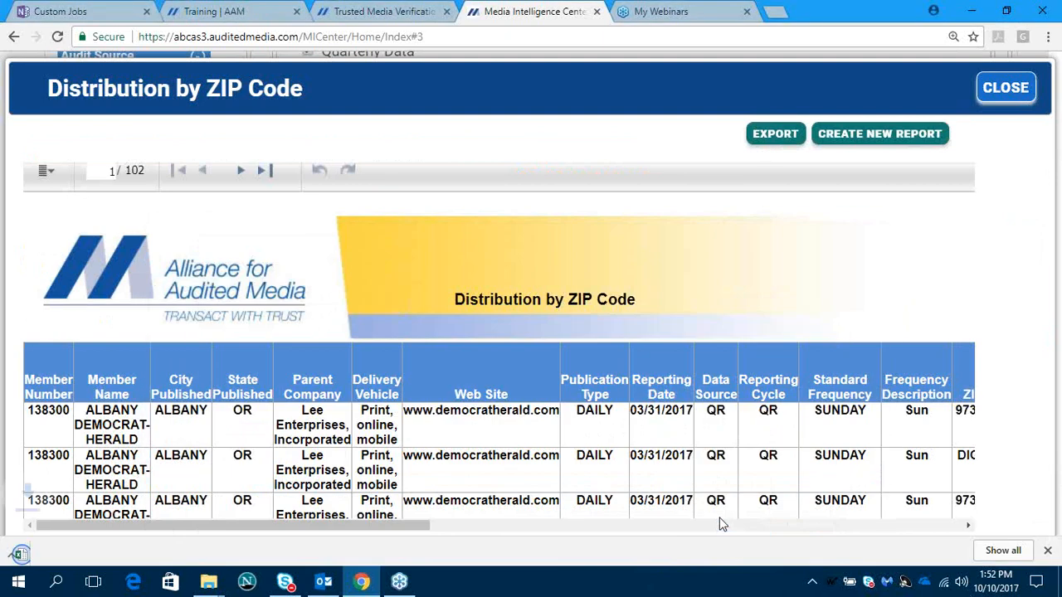
- View the downloaded ZIP Code workbook in Excel, minimize it and close the Distribution by ZIP Code report
{"action": "left_click", "coordinate": [118, 549]}
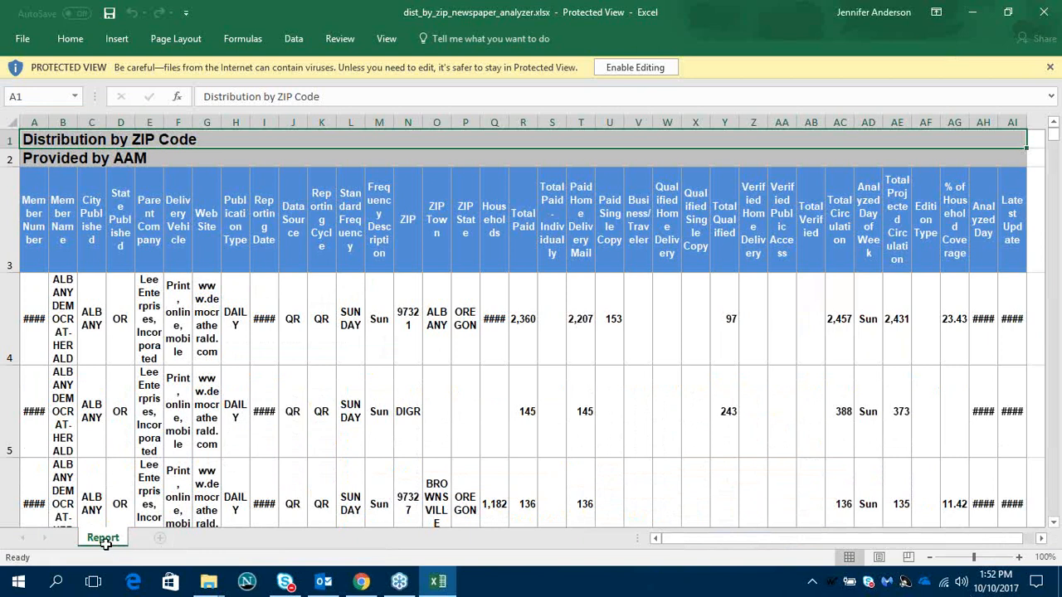
{"action": "left_click", "coordinate": [975, 18]}
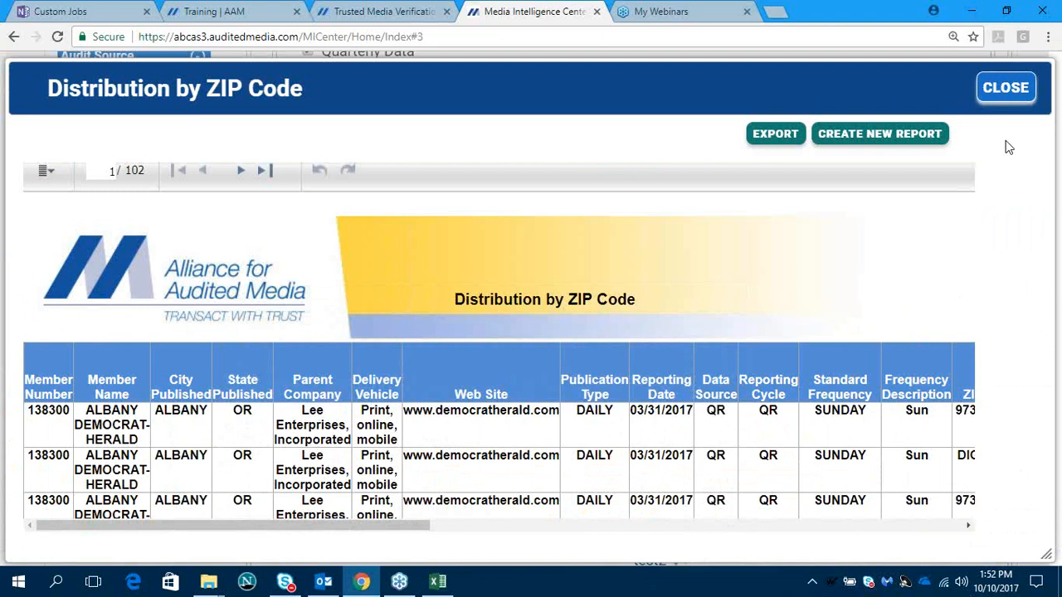
{"action": "left_click", "coordinate": [1004, 87]}
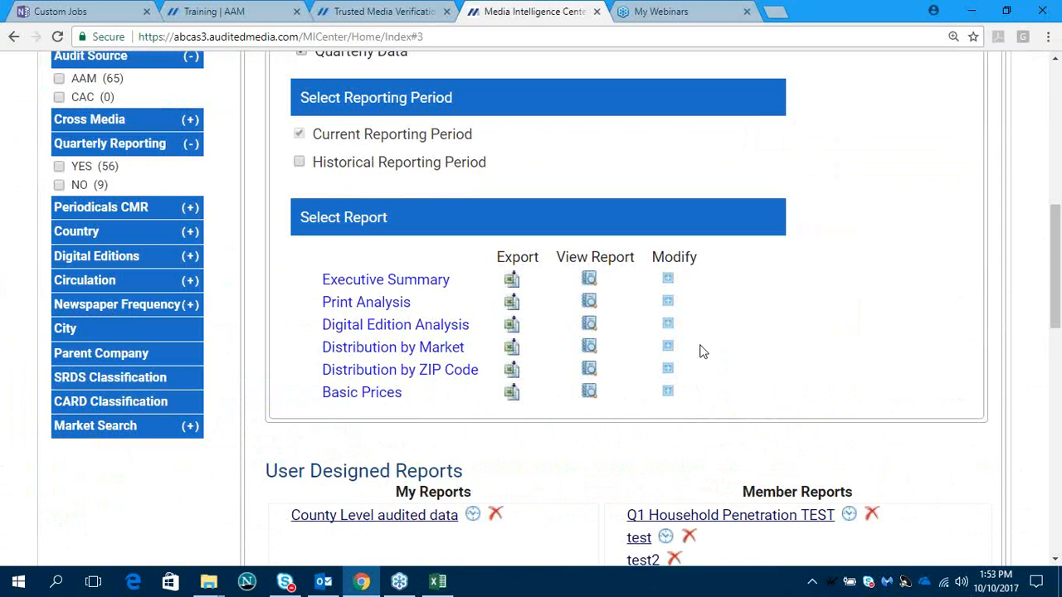
- Switch the quarterly data to the historical reporting period and include Q3 2017, Q3 2016 and Q3 2015
{"action": "scroll", "coordinate": [700, 353], "scroll_direction": "up", "scroll_amount": 1}
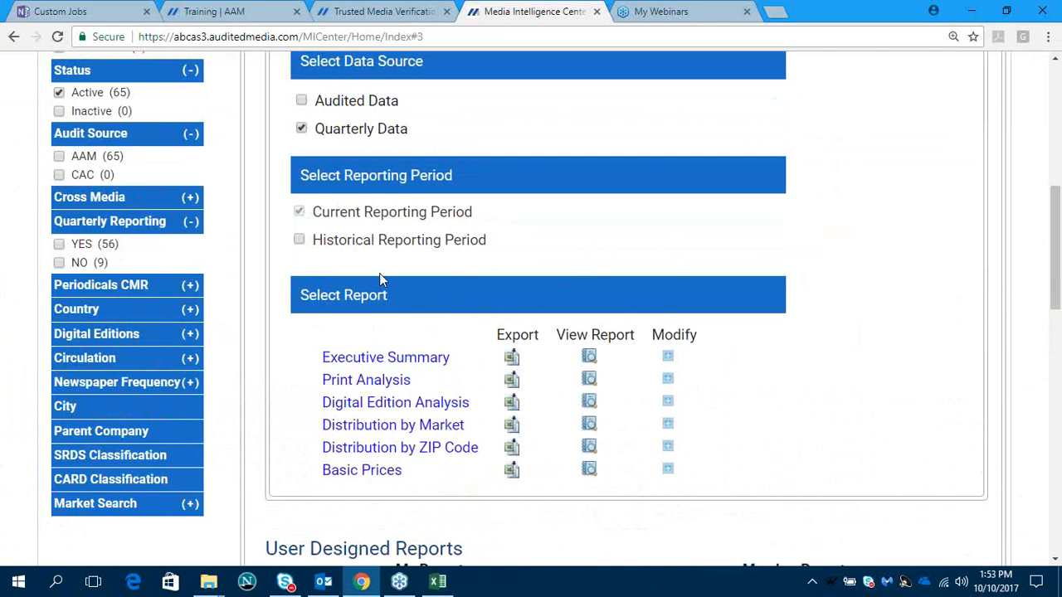
{"action": "left_click", "coordinate": [300, 240]}
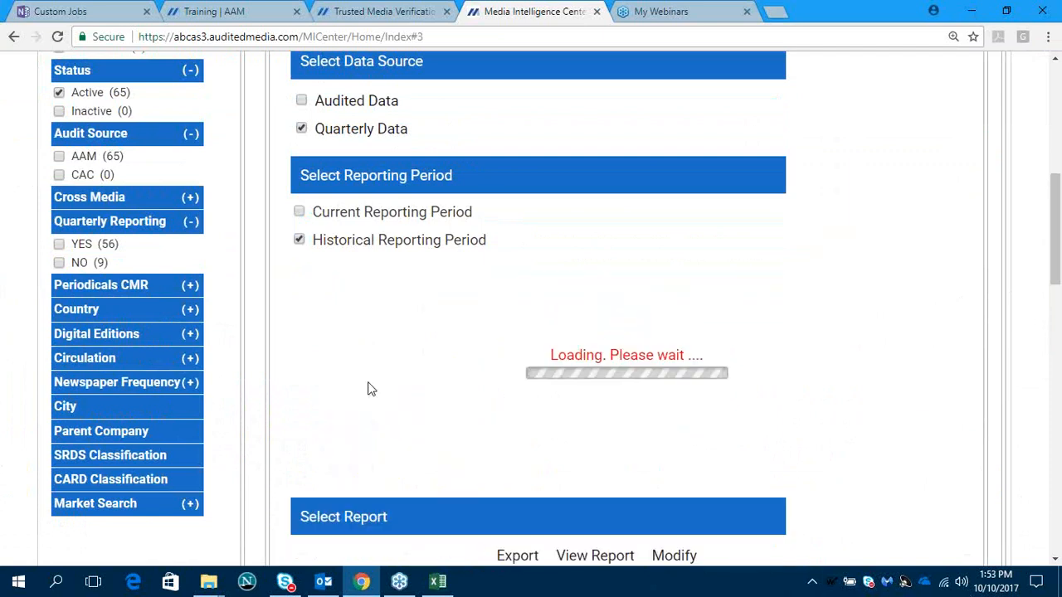
{"action": "scroll", "coordinate": [439, 381], "scroll_direction": "down", "scroll_amount": 2}
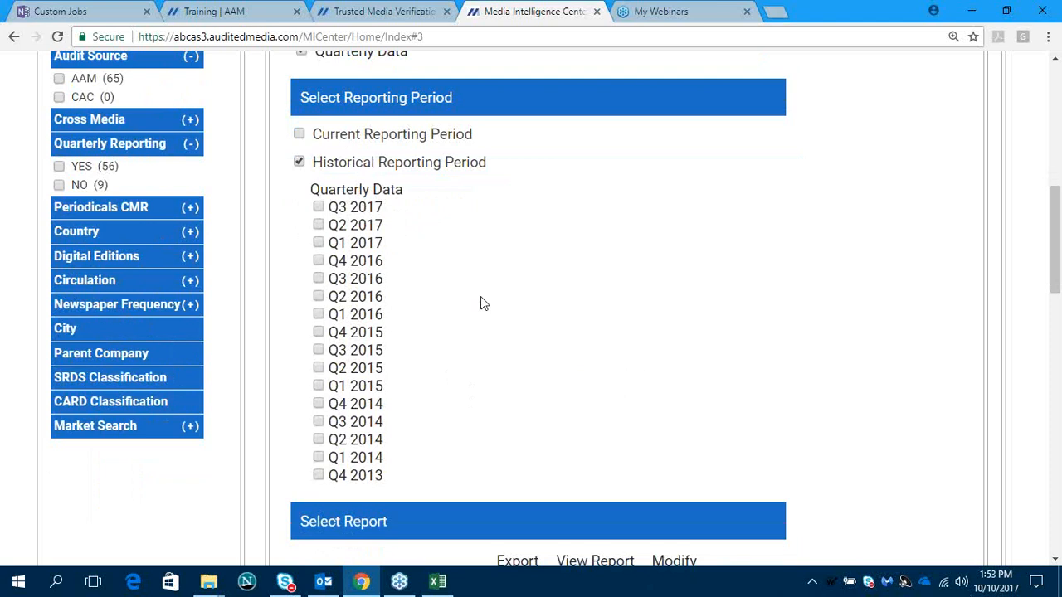
{"action": "left_click", "coordinate": [319, 207]}
{"action": "left_click", "coordinate": [319, 278]}
{"action": "left_click", "coordinate": [319, 350]}
- Modify the Executive Summary report to include all columns for the selected historical quarters and generate it
{"action": "scroll", "coordinate": [516, 330], "scroll_direction": "down", "scroll_amount": 4}
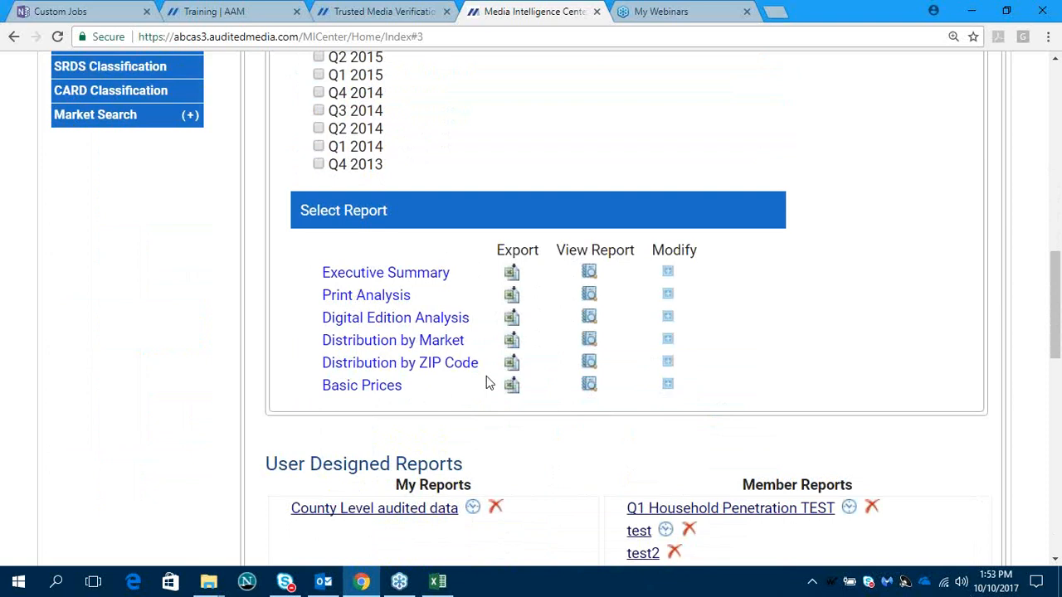
{"action": "left_click", "coordinate": [668, 273]}
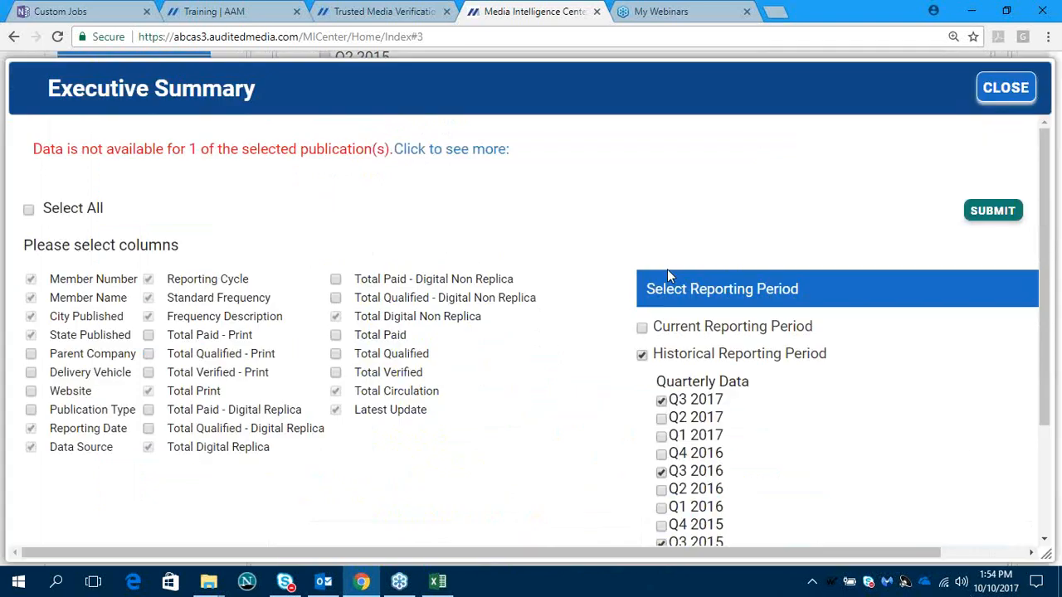
{"action": "left_click", "coordinate": [29, 209]}
{"action": "left_click", "coordinate": [993, 211]}
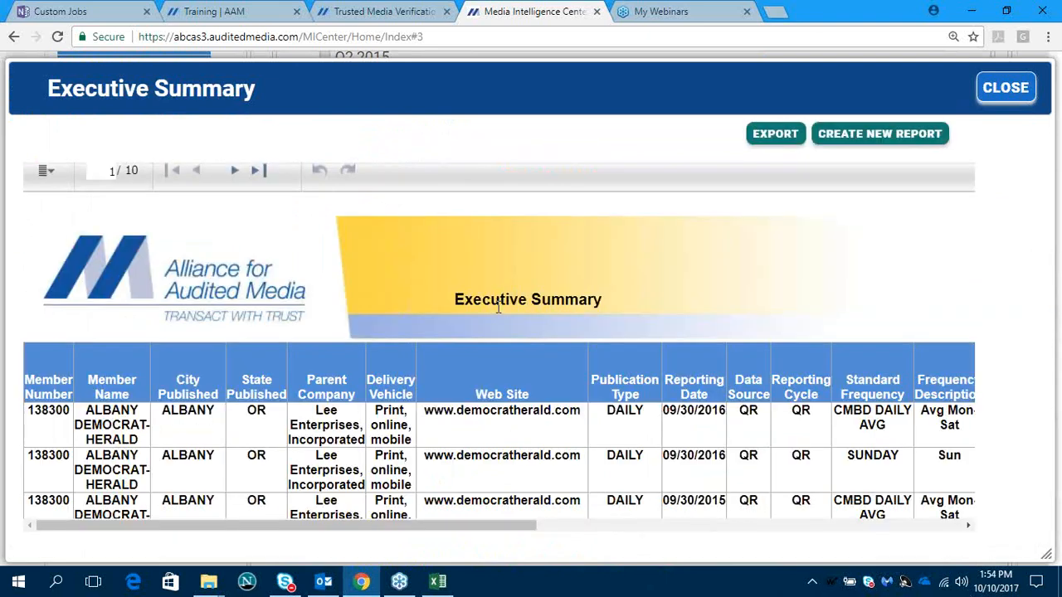
- Look through the publication rows and reporting dates in the historical Executive Summary report
{"action": "scroll", "coordinate": [498, 309], "scroll_direction": "down", "scroll_amount": 1}
{"action": "scroll", "coordinate": [498, 309], "scroll_direction": "down", "scroll_amount": 2}
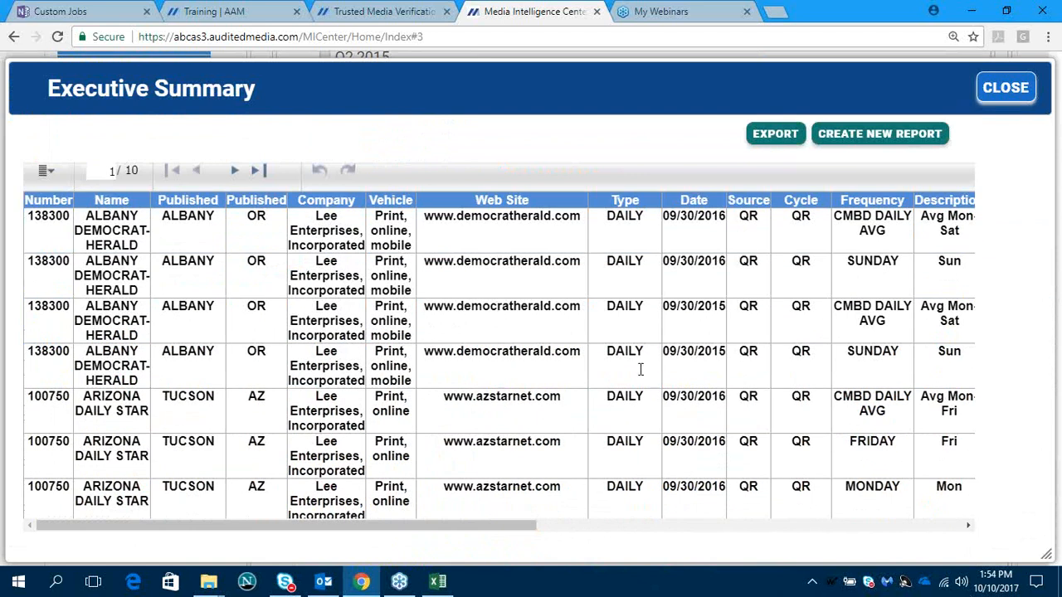
{"action": "scroll", "coordinate": [641, 369], "scroll_direction": "up", "scroll_amount": 3}
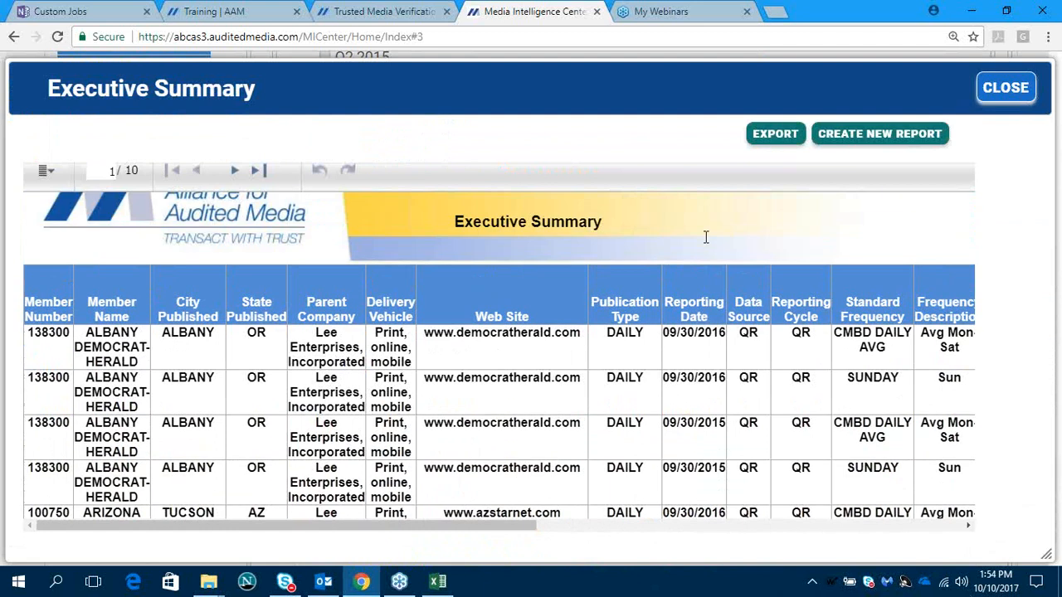
{"action": "left_click", "coordinate": [769, 137]}
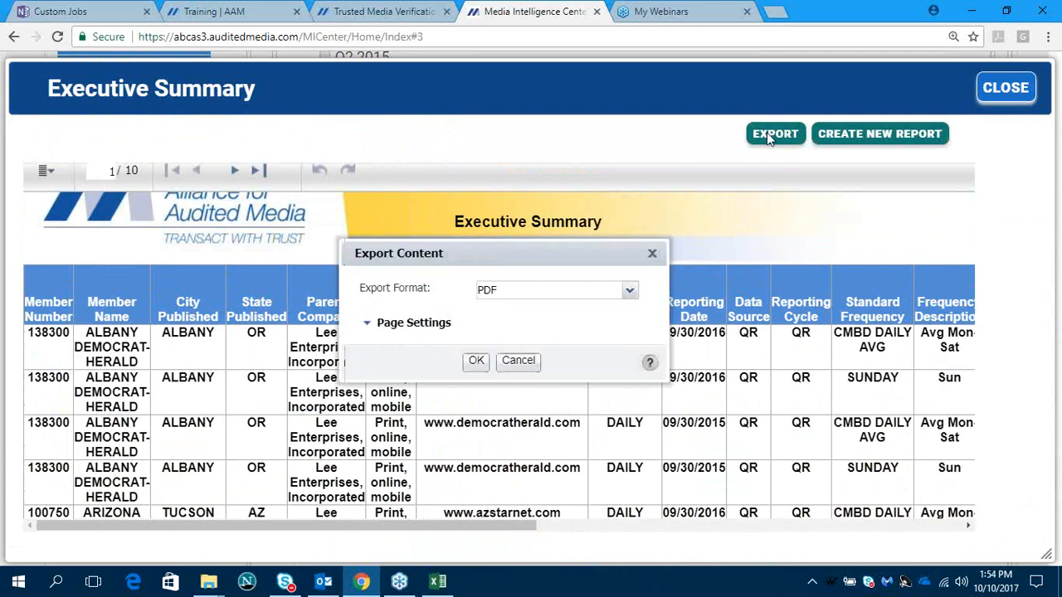
{"action": "left_click", "coordinate": [631, 294]}
{"action": "left_click", "coordinate": [619, 336]}
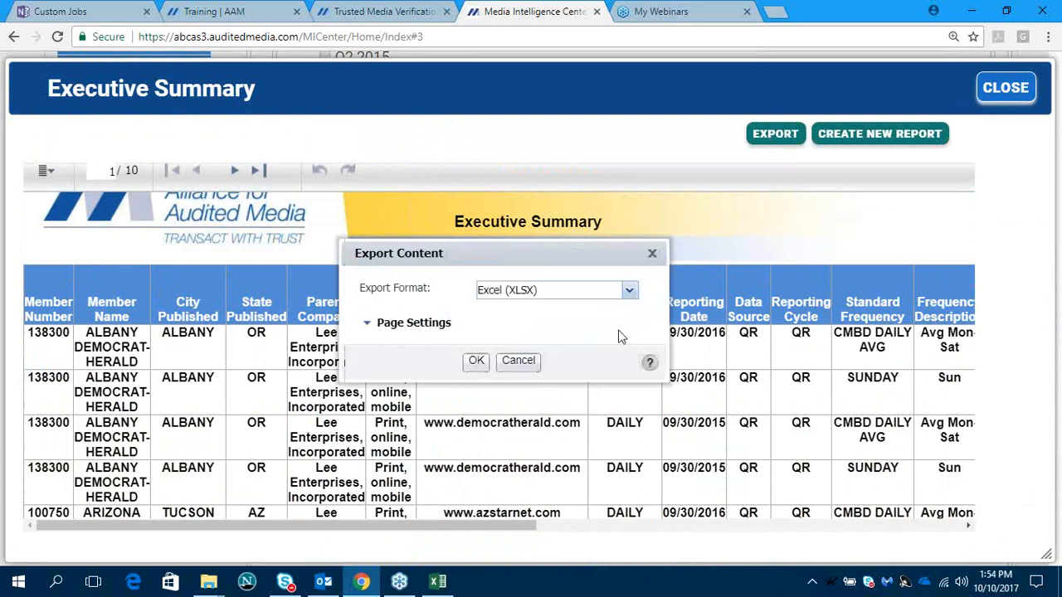
{"action": "left_click", "coordinate": [518, 362]}
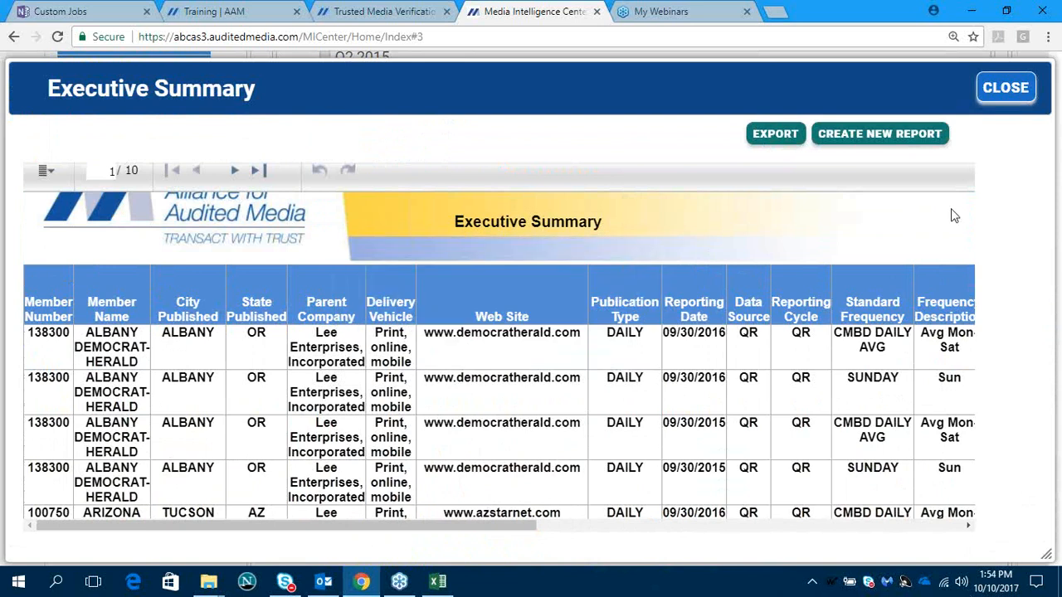
- Close the historical Executive Summary report and switch the quarterly data back to the current reporting period
{"action": "left_click", "coordinate": [1000, 90]}
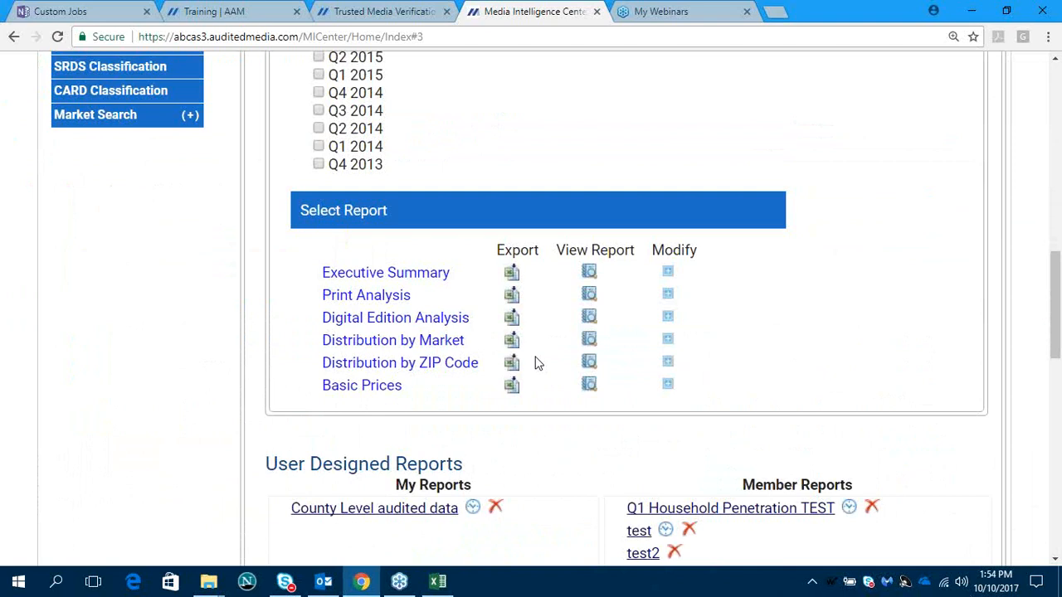
{"action": "scroll", "coordinate": [535, 362], "scroll_direction": "up", "scroll_amount": 2}
{"action": "scroll", "coordinate": [545, 336], "scroll_direction": "down", "scroll_amount": 2}
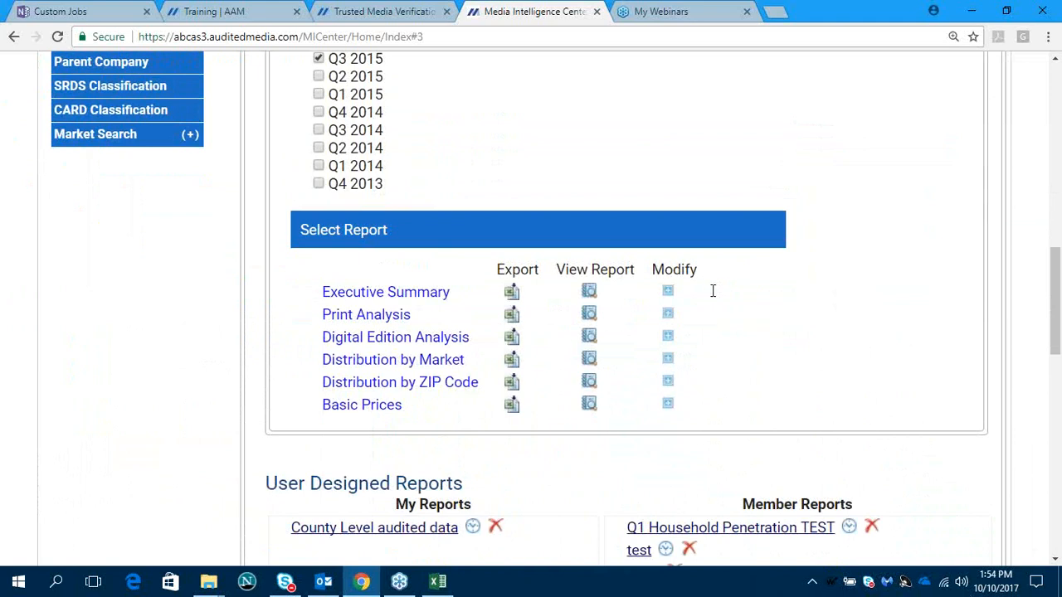
{"action": "scroll", "coordinate": [593, 279], "scroll_direction": "up", "scroll_amount": 5}
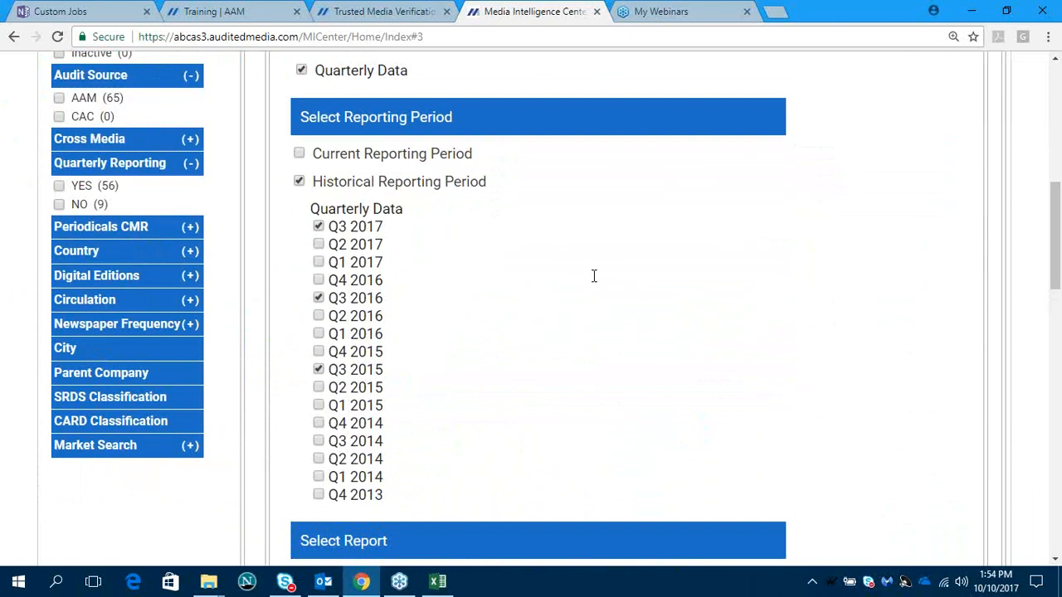
{"action": "left_click", "coordinate": [299, 181]}
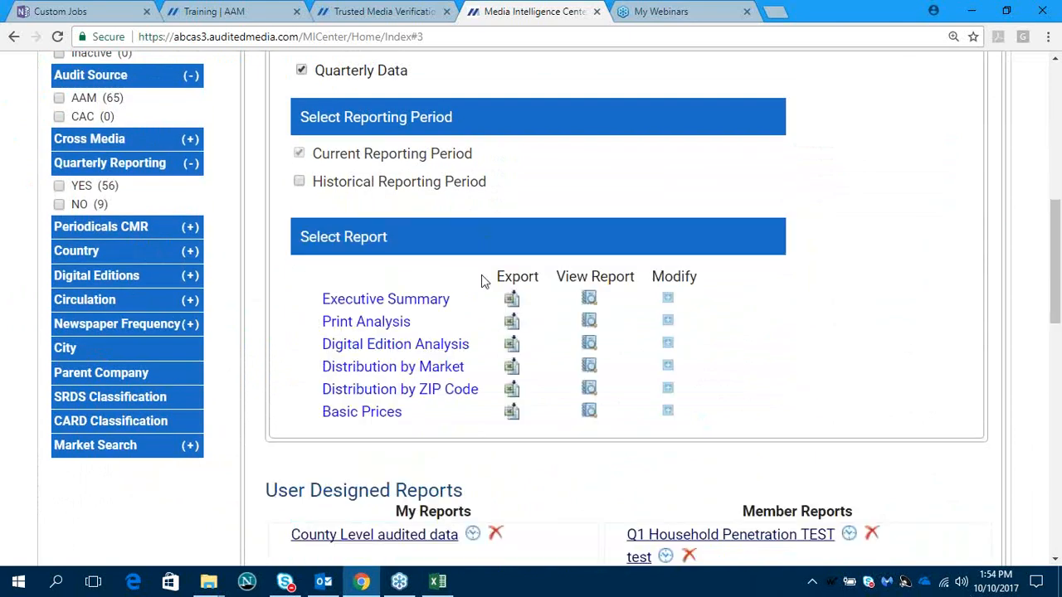
- Modify the Executive Summary report to include all columns for the current reporting period and generate it
{"action": "left_click", "coordinate": [668, 299]}
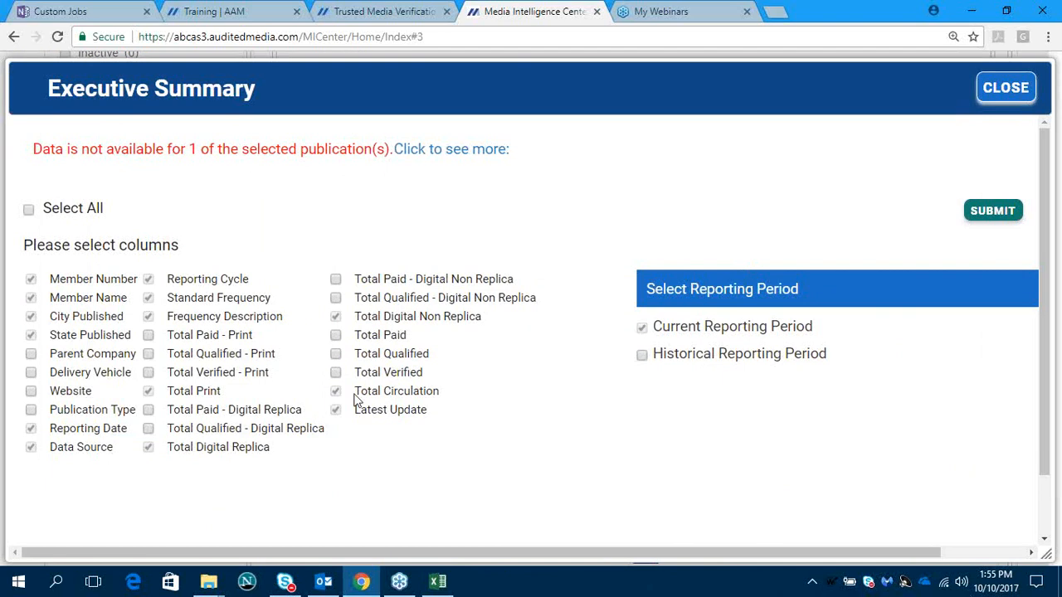
{"action": "left_click", "coordinate": [29, 211]}
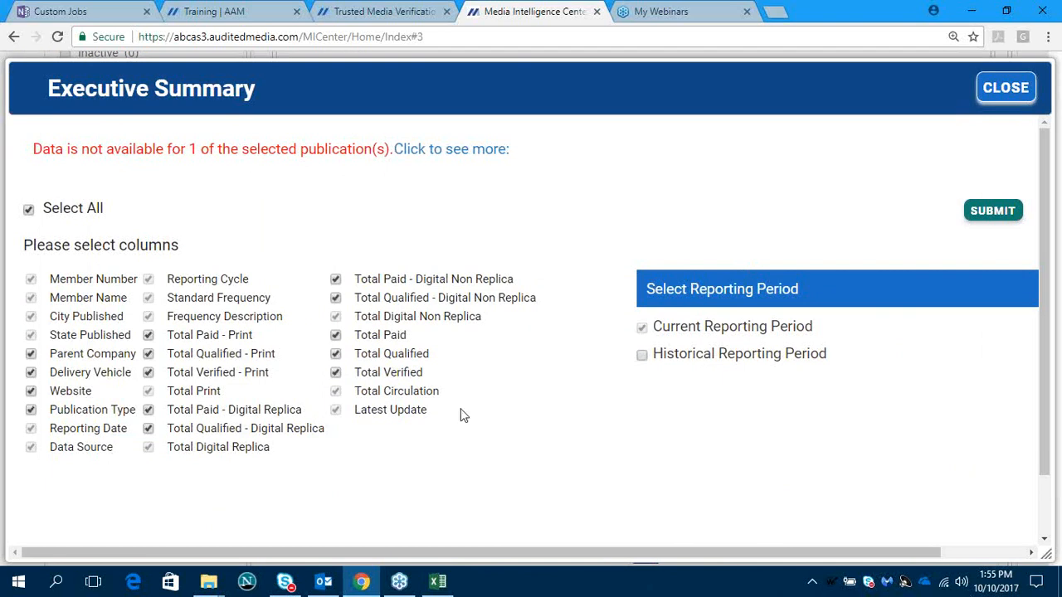
{"action": "left_click", "coordinate": [993, 210]}
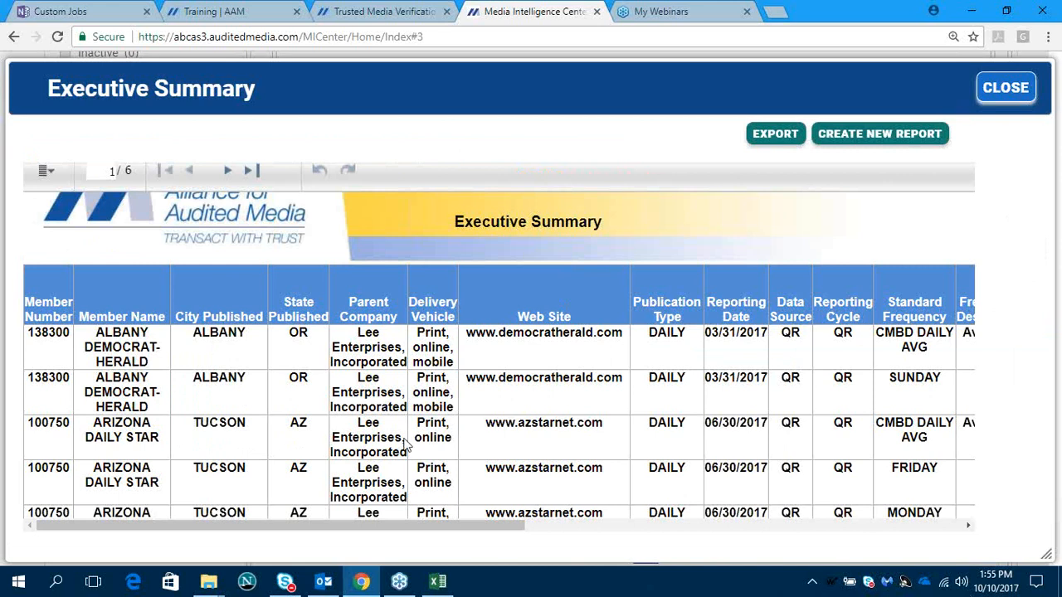
- Filter the Executive Summary report to Standard Frequency equal to FRIDAY and look over the filtered circulation columns
{"action": "left_click_drag", "start_coordinate": [368, 527], "coordinate": [603, 540]}
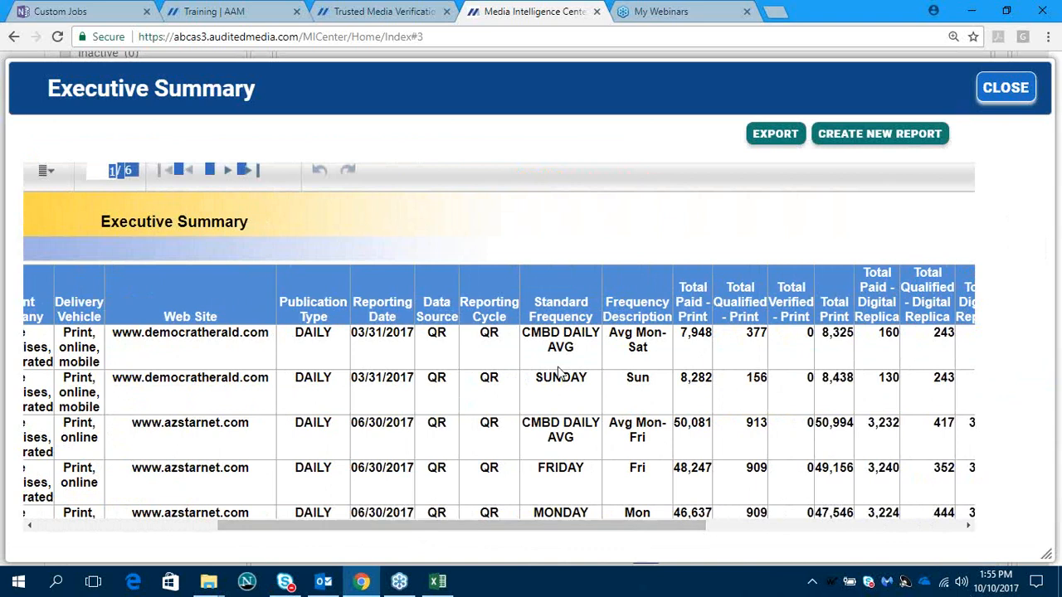
{"action": "left_click", "coordinate": [566, 283]}
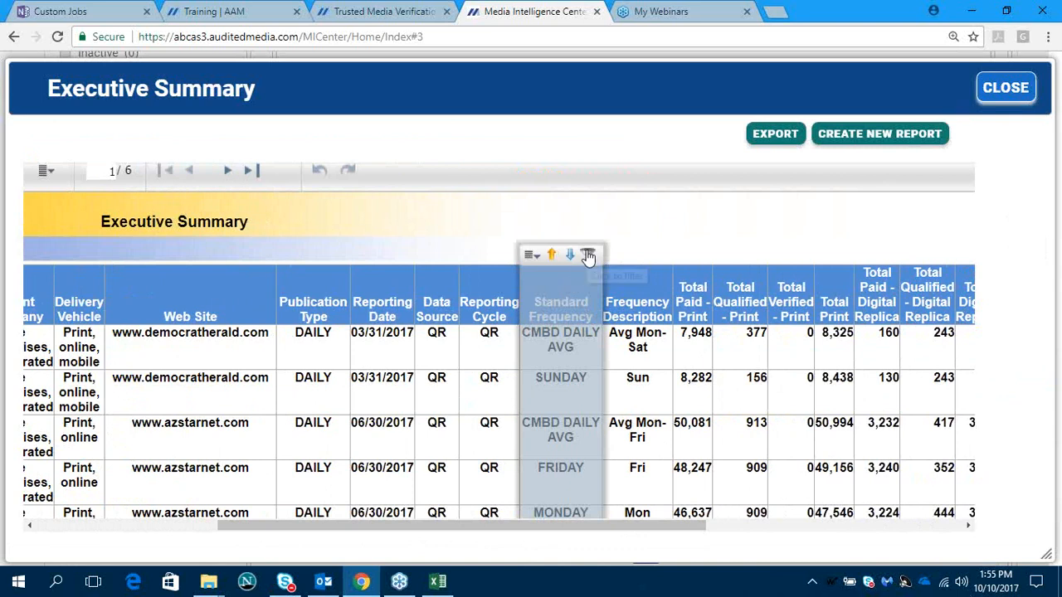
{"action": "left_click", "coordinate": [586, 254]}
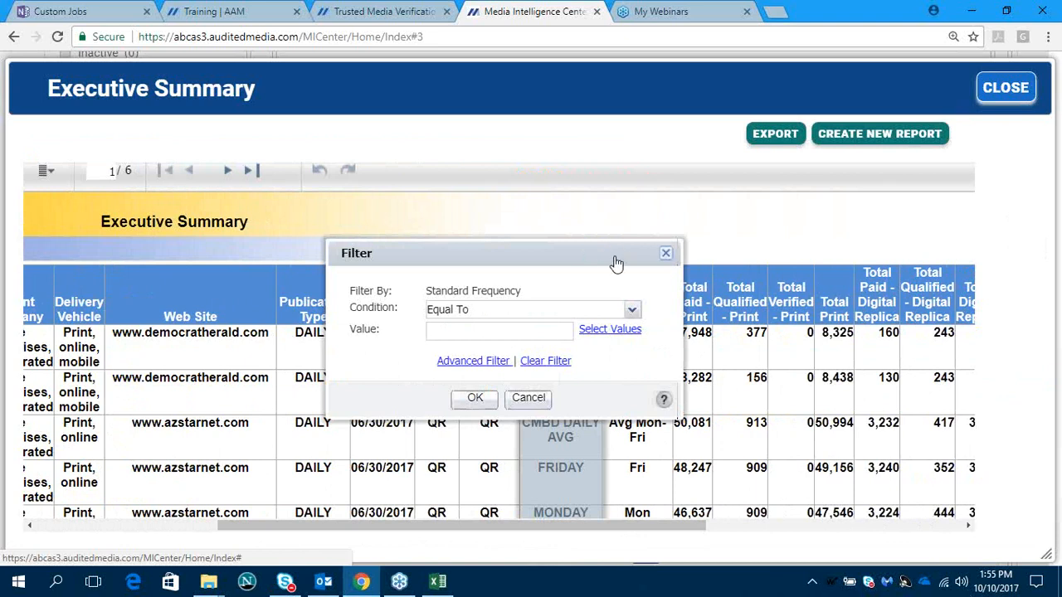
{"action": "left_click", "coordinate": [614, 332]}
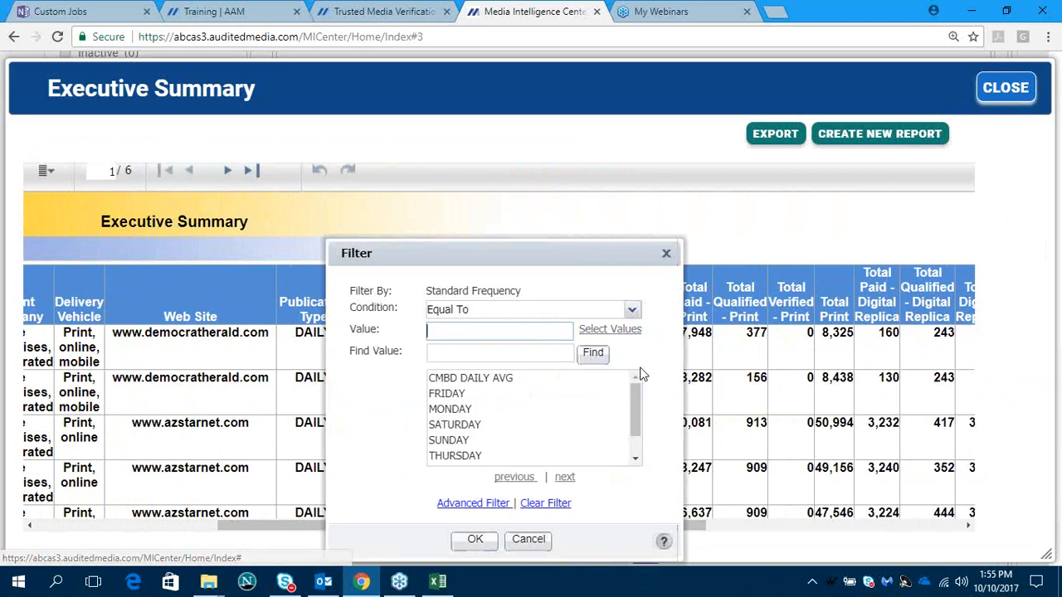
{"action": "left_click", "coordinate": [456, 393]}
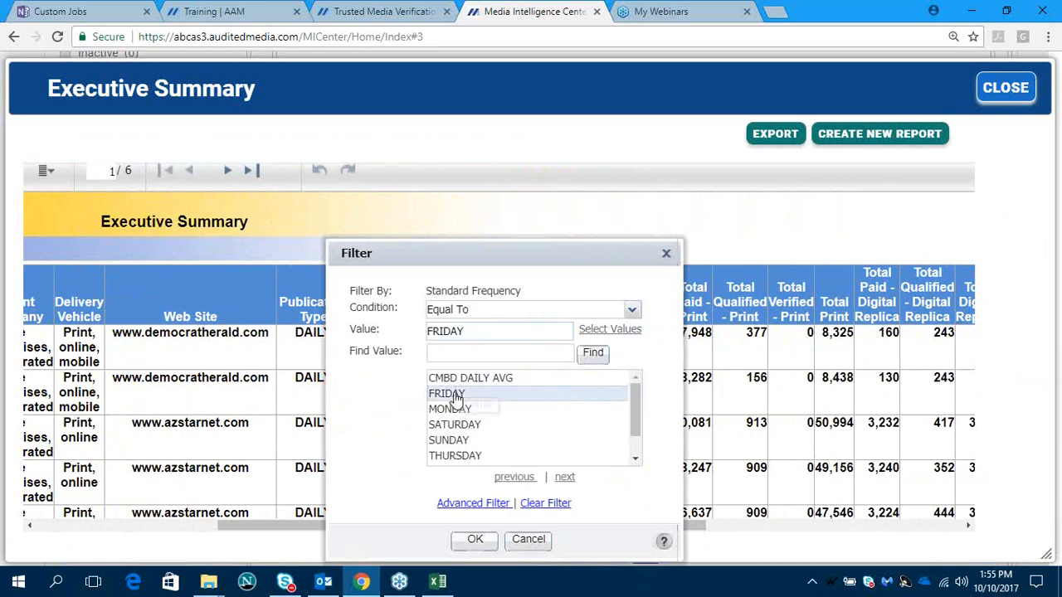
{"action": "left_click", "coordinate": [472, 540]}
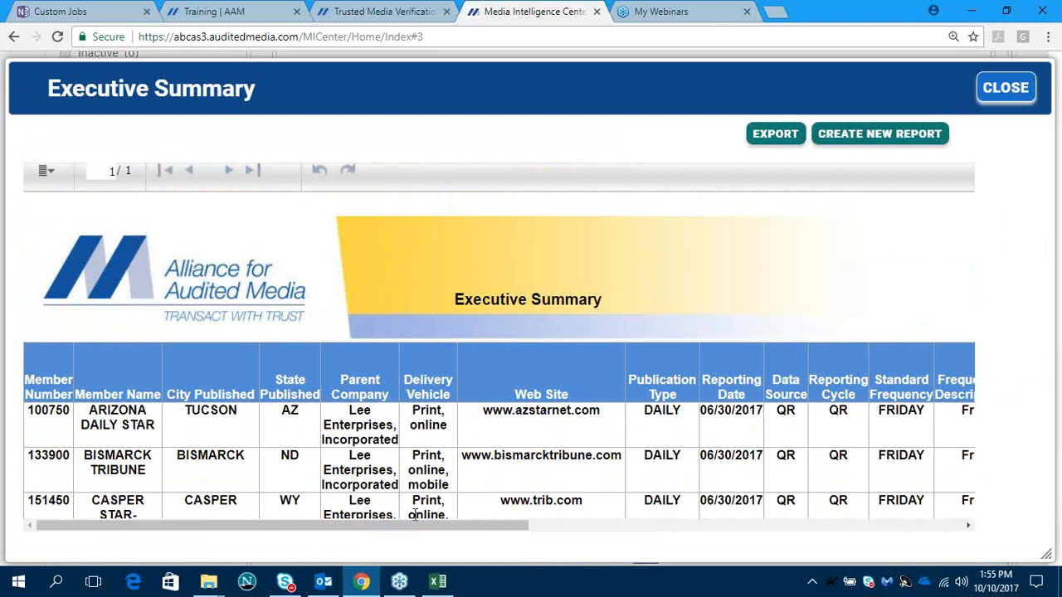
{"action": "left_click_drag", "start_coordinate": [415, 525], "coordinate": [631, 546]}
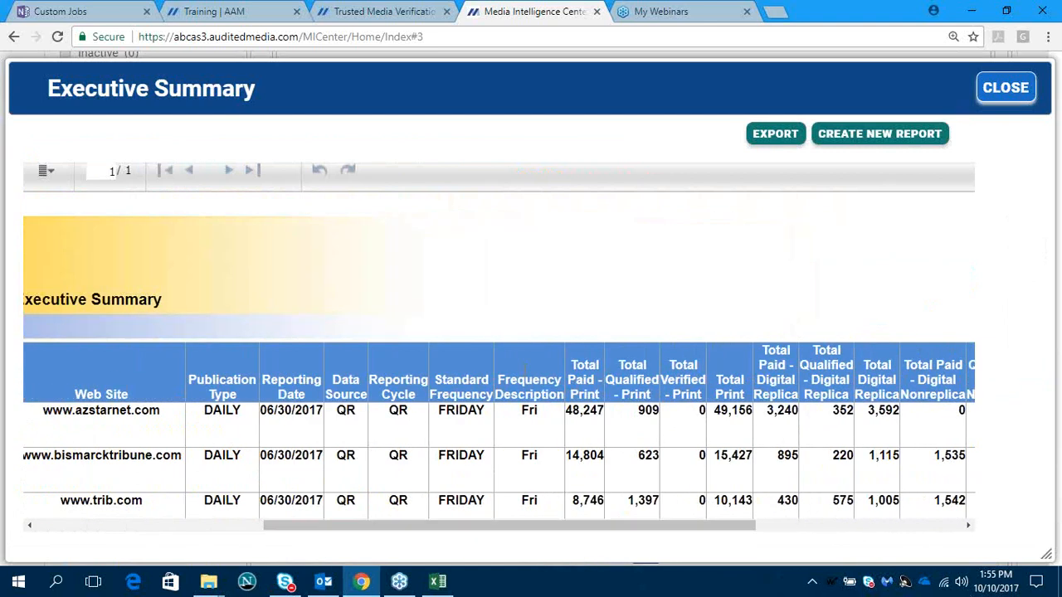
{"action": "scroll", "coordinate": [523, 438], "scroll_direction": "down", "scroll_amount": 1}
{"action": "scroll", "coordinate": [523, 438], "scroll_direction": "down", "scroll_amount": 3}
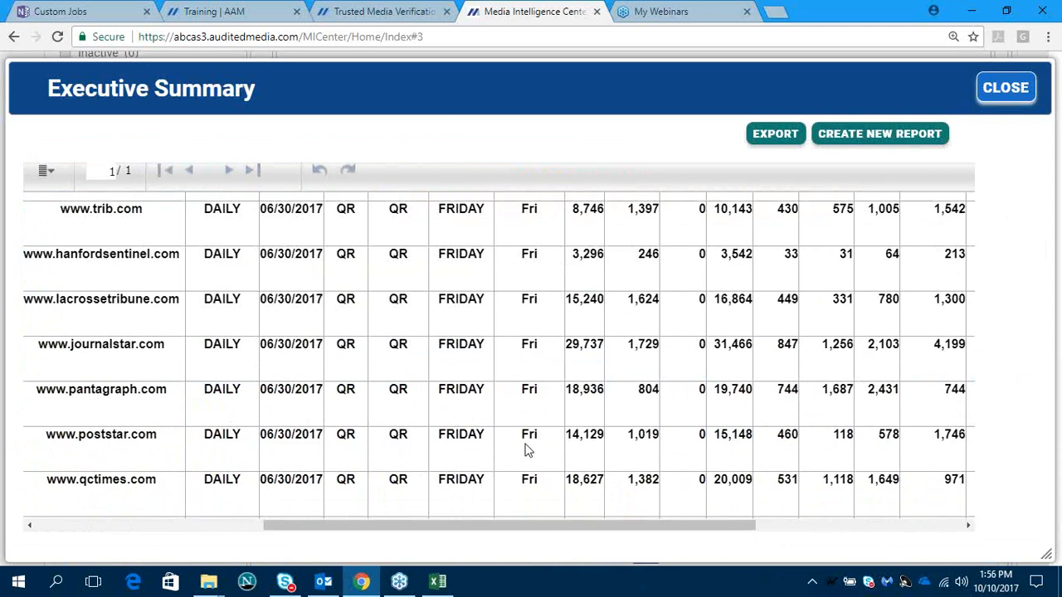
{"action": "scroll", "coordinate": [524, 449], "scroll_direction": "up", "scroll_amount": 2}
{"action": "scroll", "coordinate": [524, 449], "scroll_direction": "up", "scroll_amount": 3}
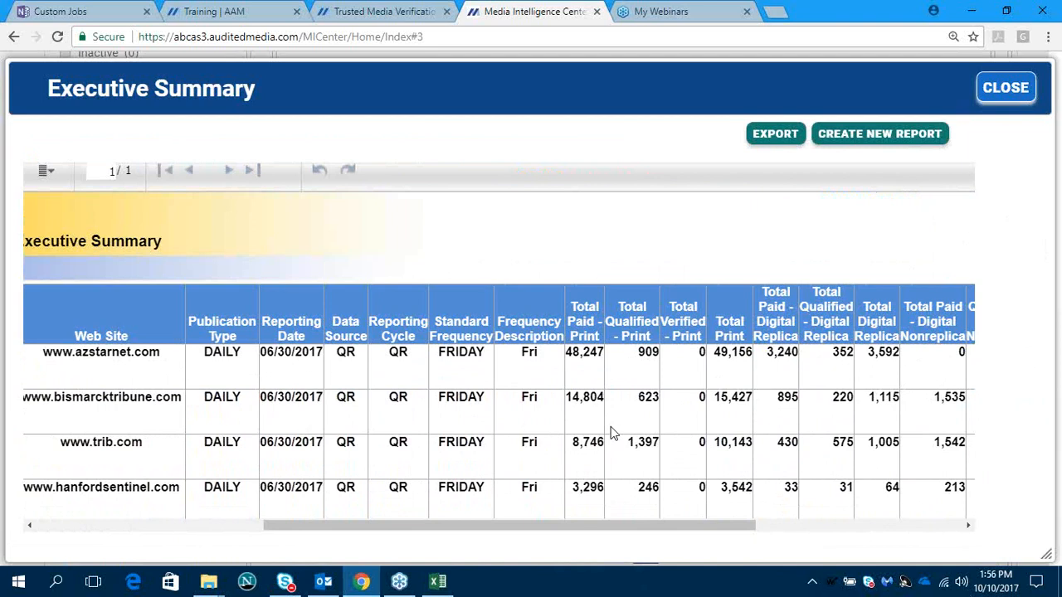
- Group the filtered Executive Summary report by the State Published column and look through the state groups
{"action": "left_click_drag", "start_coordinate": [556, 524], "coordinate": [297, 535]}
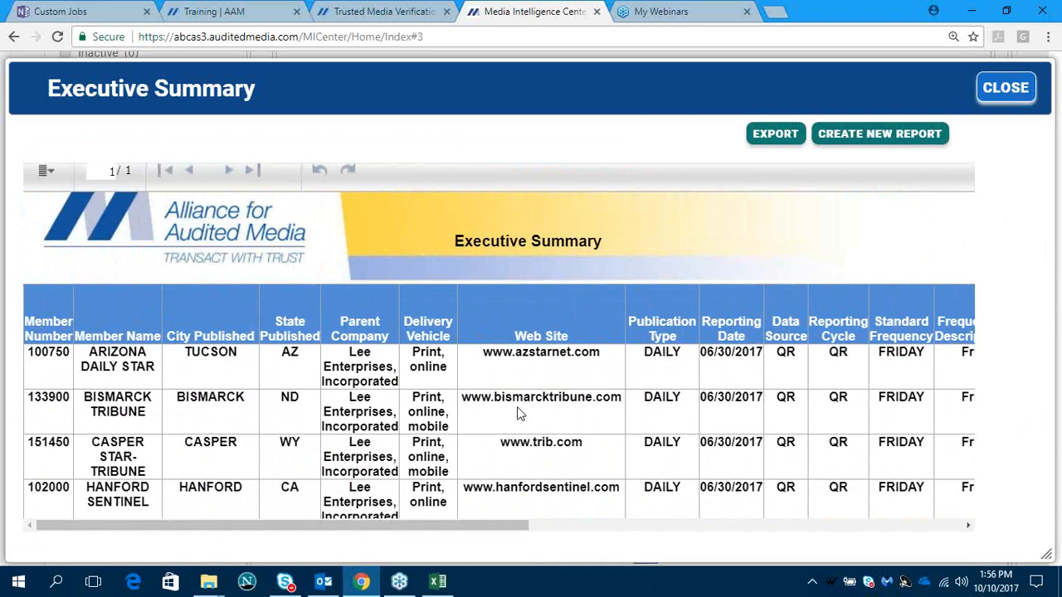
{"action": "left_click", "coordinate": [286, 306]}
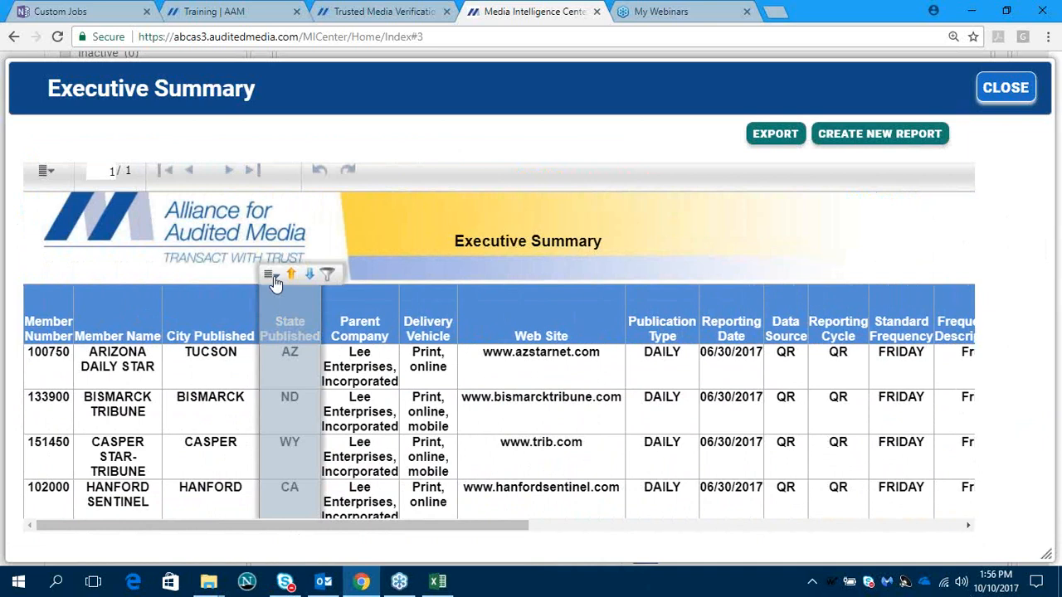
{"action": "left_click", "coordinate": [272, 276]}
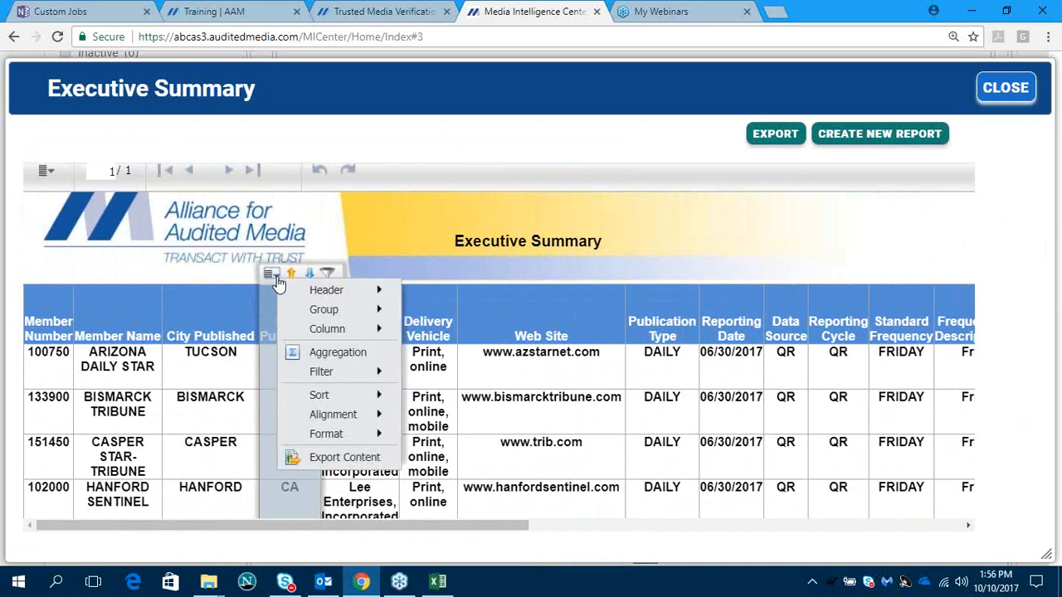
{"action": "left_click", "coordinate": [277, 278]}
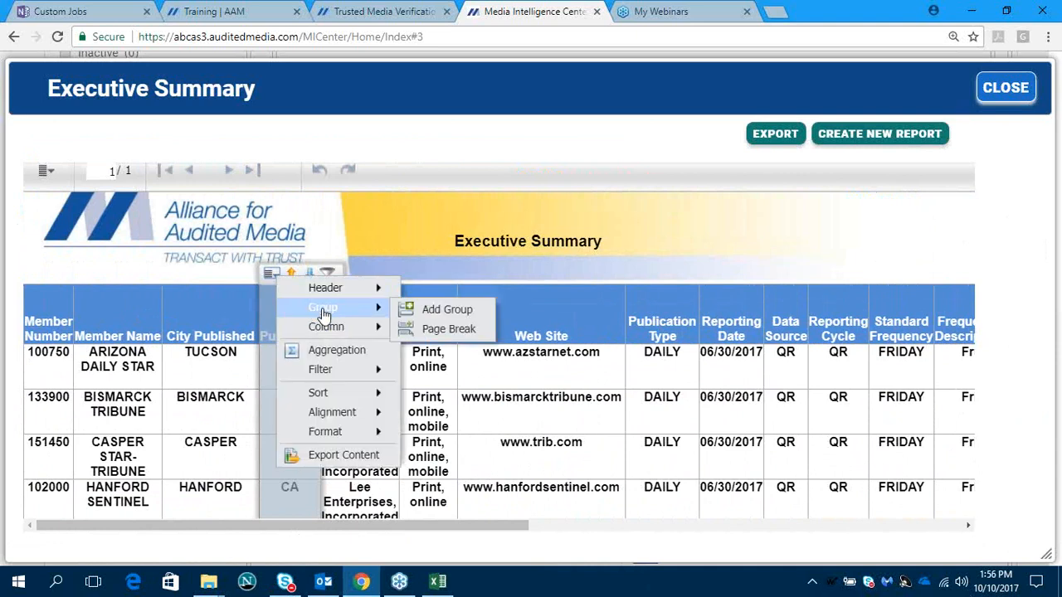
{"action": "mouse_move", "coordinate": [356, 308]}
{"action": "left_click", "coordinate": [437, 312]}
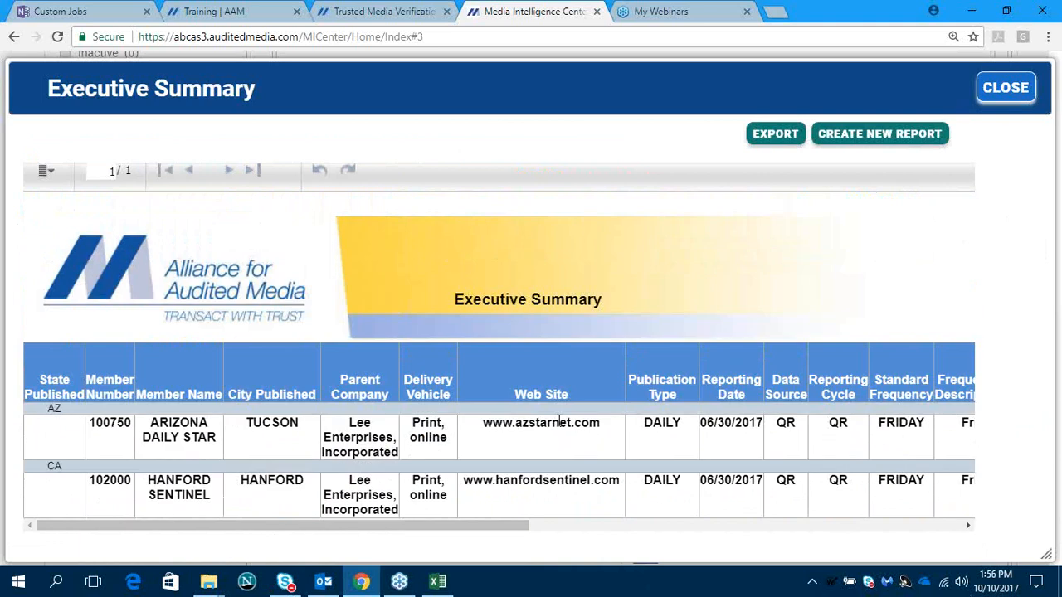
{"action": "scroll", "coordinate": [558, 422], "scroll_direction": "down", "scroll_amount": 1}
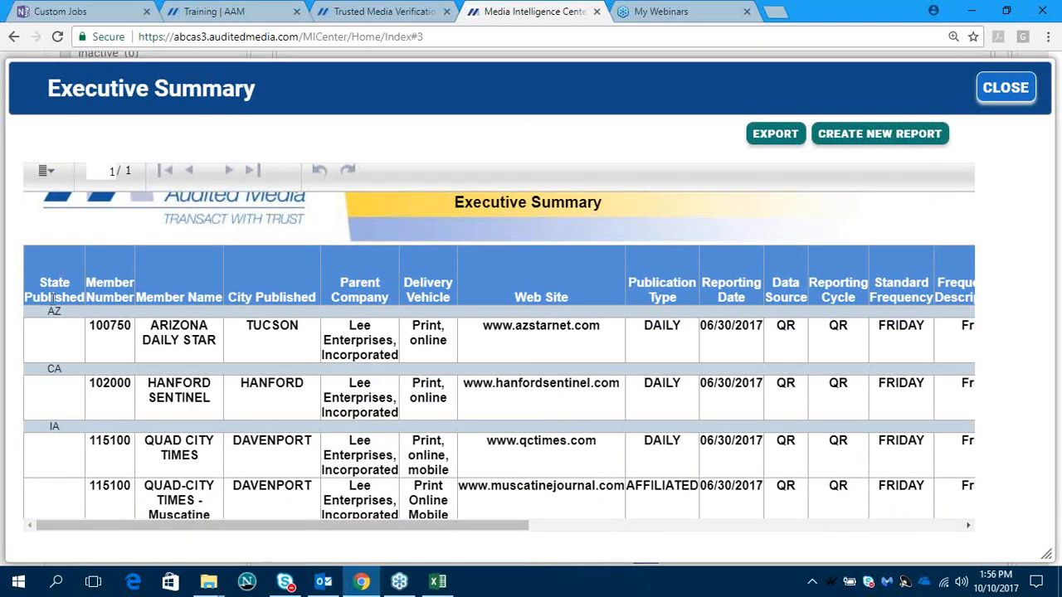
{"action": "scroll", "coordinate": [59, 423], "scroll_direction": "down", "scroll_amount": 2}
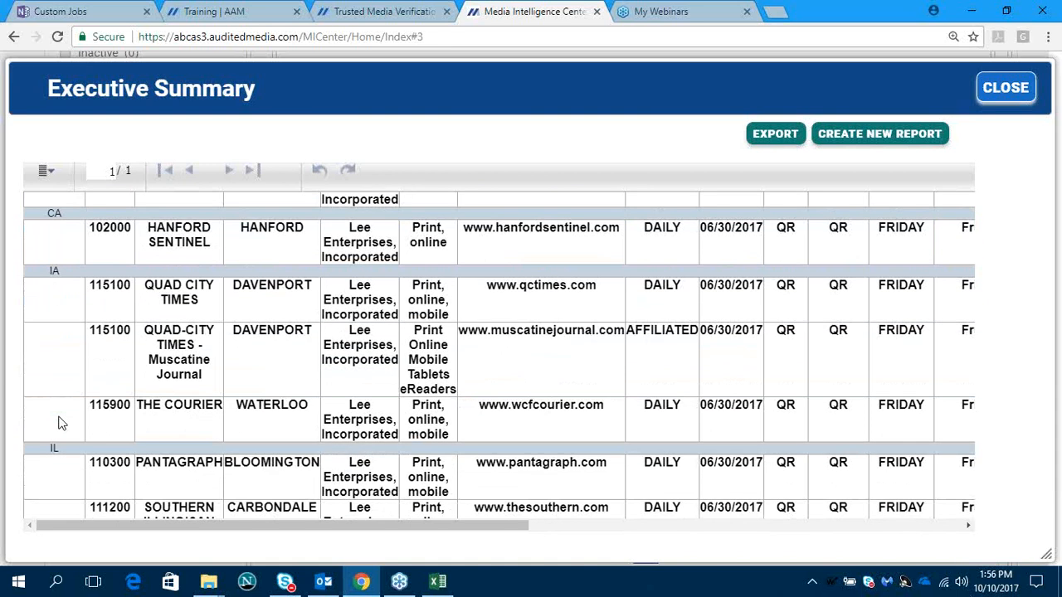
{"action": "scroll", "coordinate": [60, 423], "scroll_direction": "down", "scroll_amount": 1}
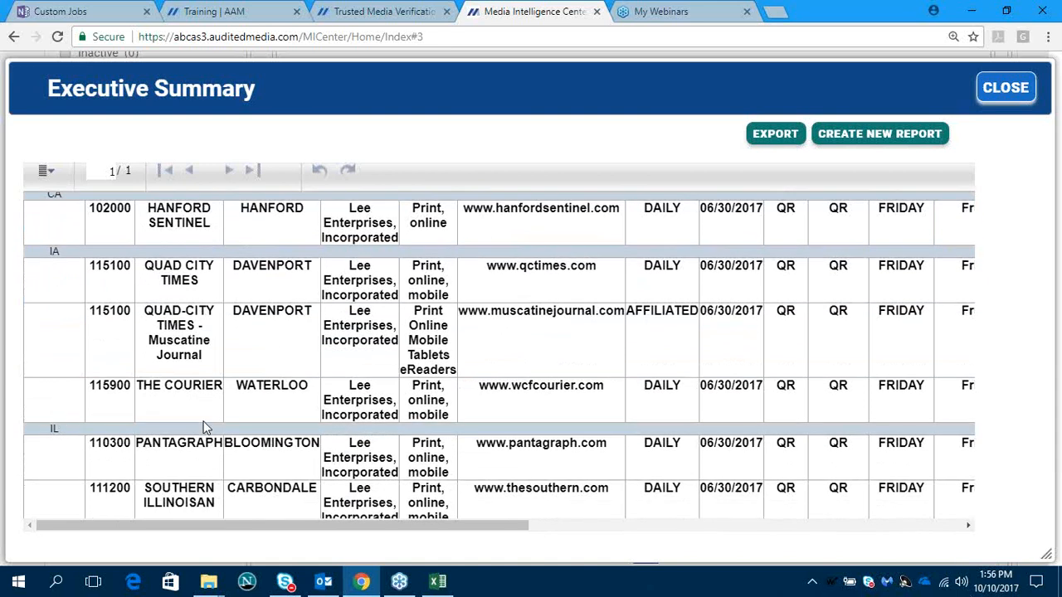
{"action": "scroll", "coordinate": [282, 353], "scroll_direction": "up", "scroll_amount": 5}
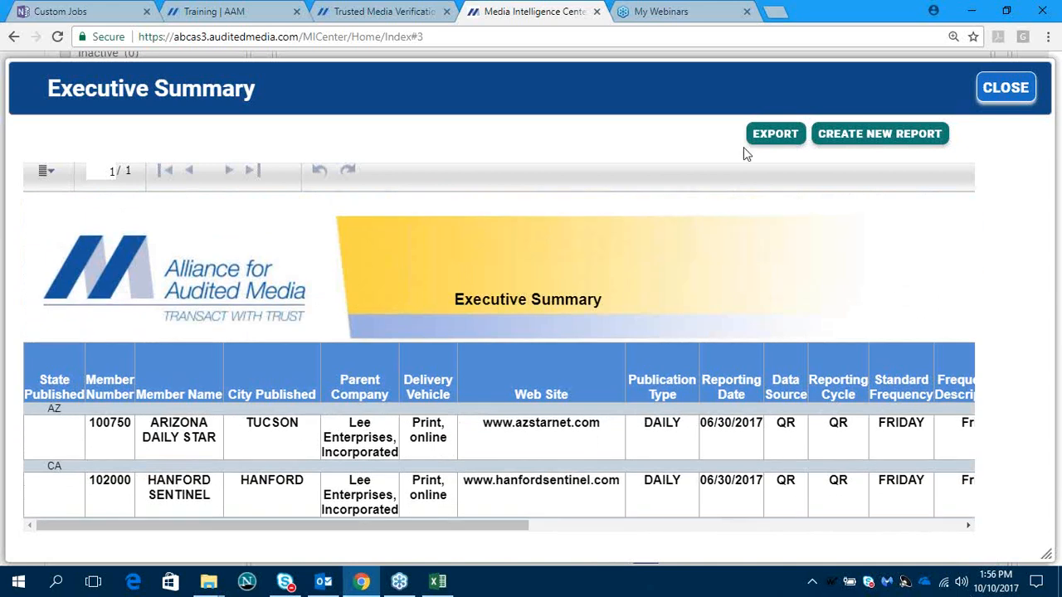
{"action": "left_click", "coordinate": [761, 135]}
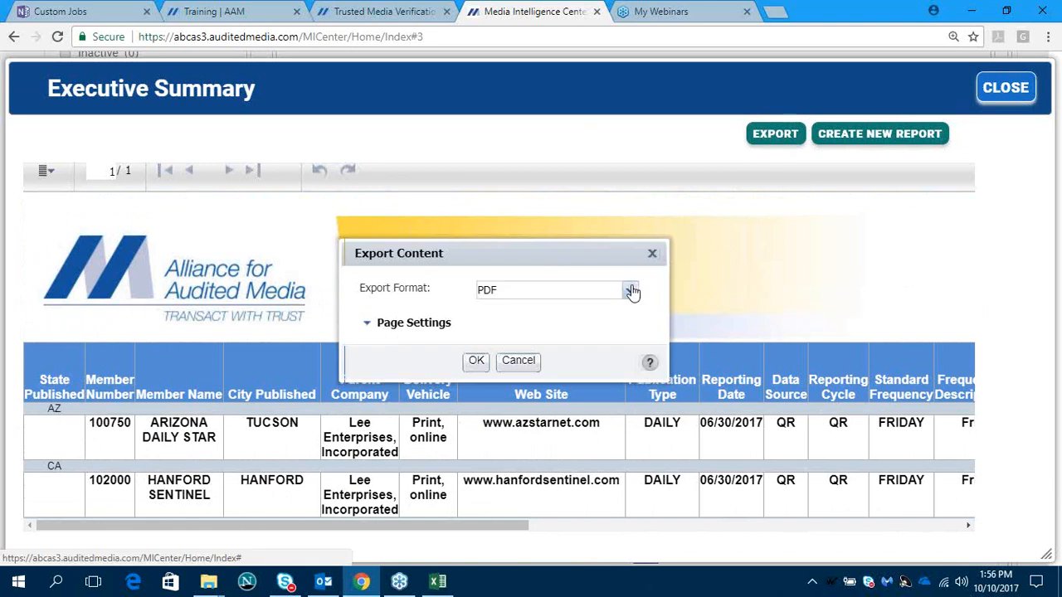
{"action": "left_click", "coordinate": [632, 290]}
{"action": "left_click", "coordinate": [543, 338]}
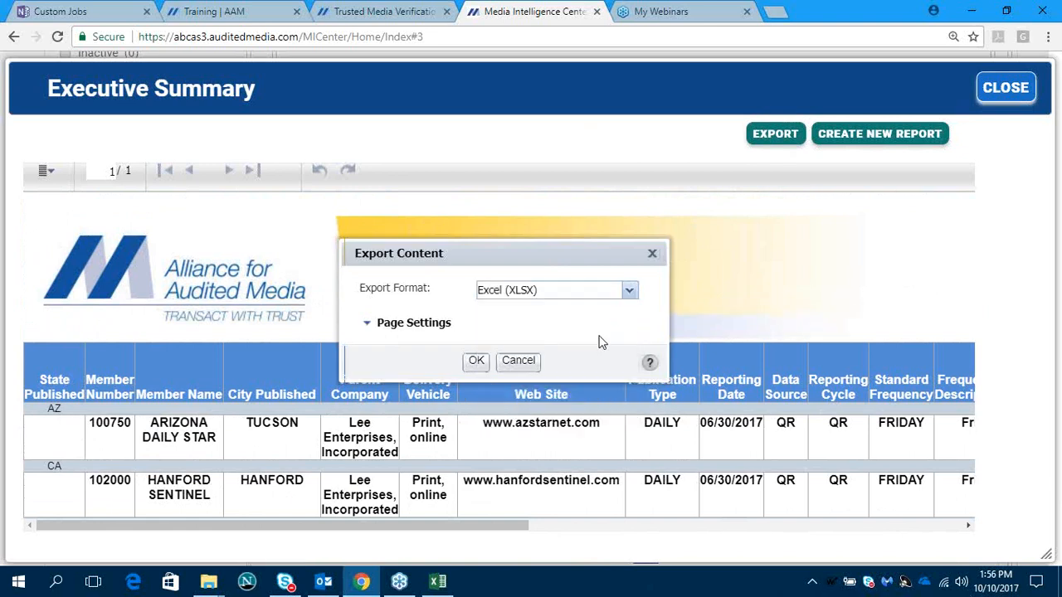
{"action": "left_click", "coordinate": [518, 362]}
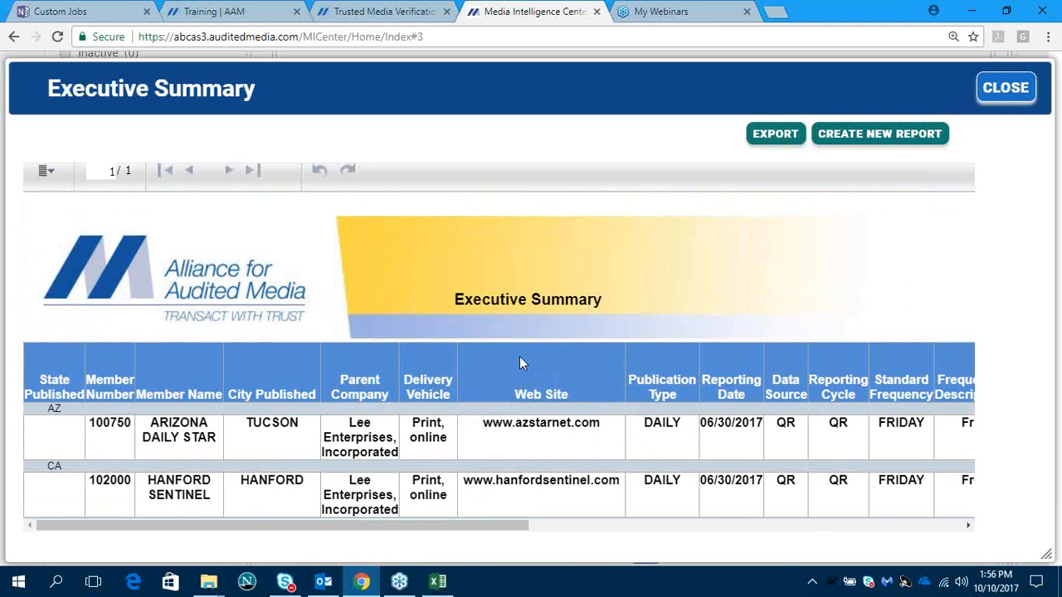
- Look over the Parent Company column in the grouped Executive Summary report and close the report
{"action": "scroll", "coordinate": [519, 363], "scroll_direction": "down", "scroll_amount": 2}
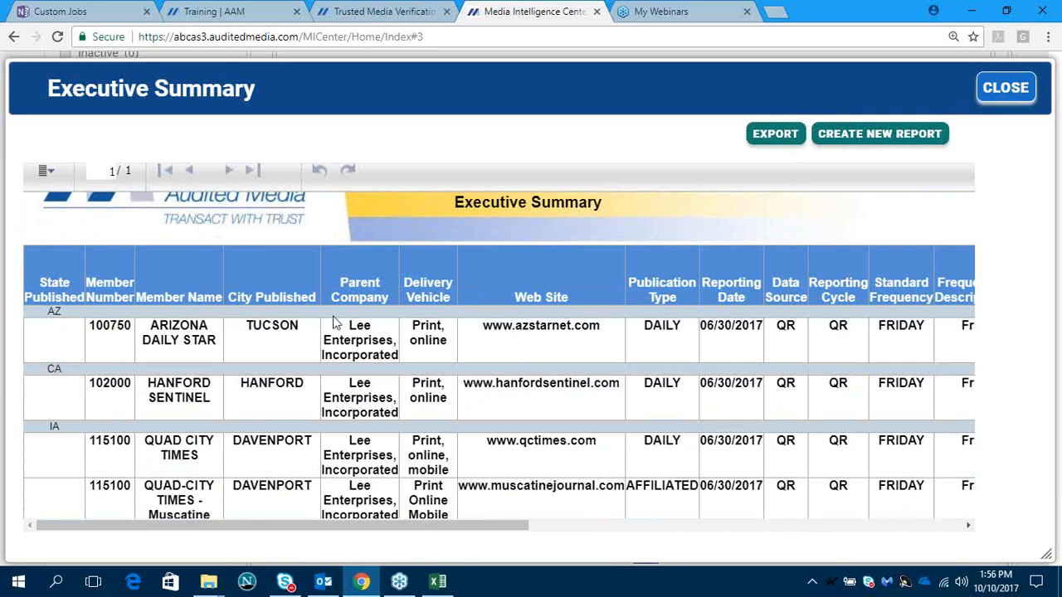
{"action": "left_click", "coordinate": [370, 254]}
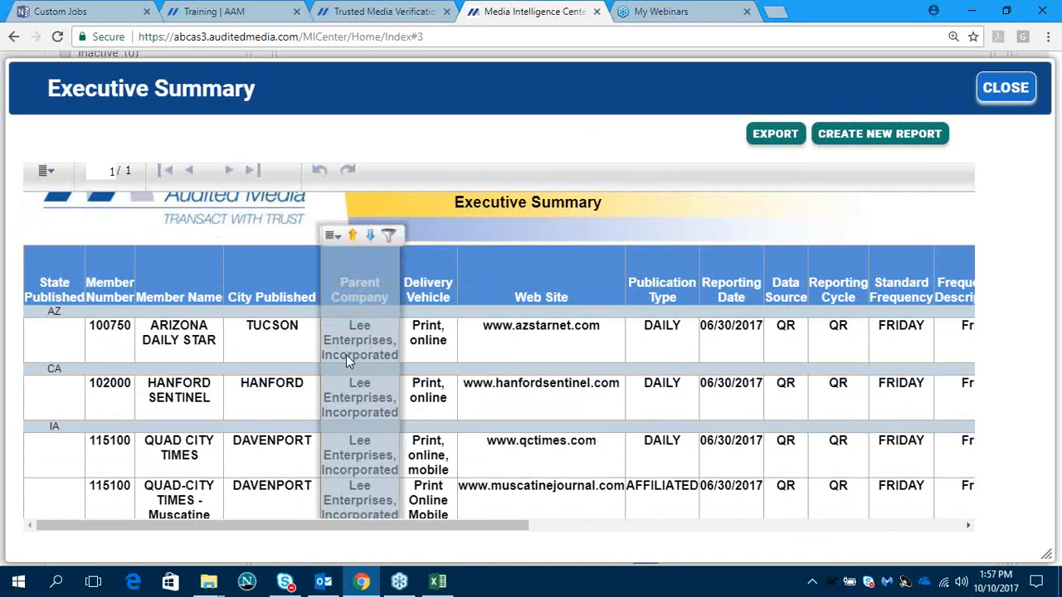
{"action": "left_click", "coordinate": [1002, 93]}
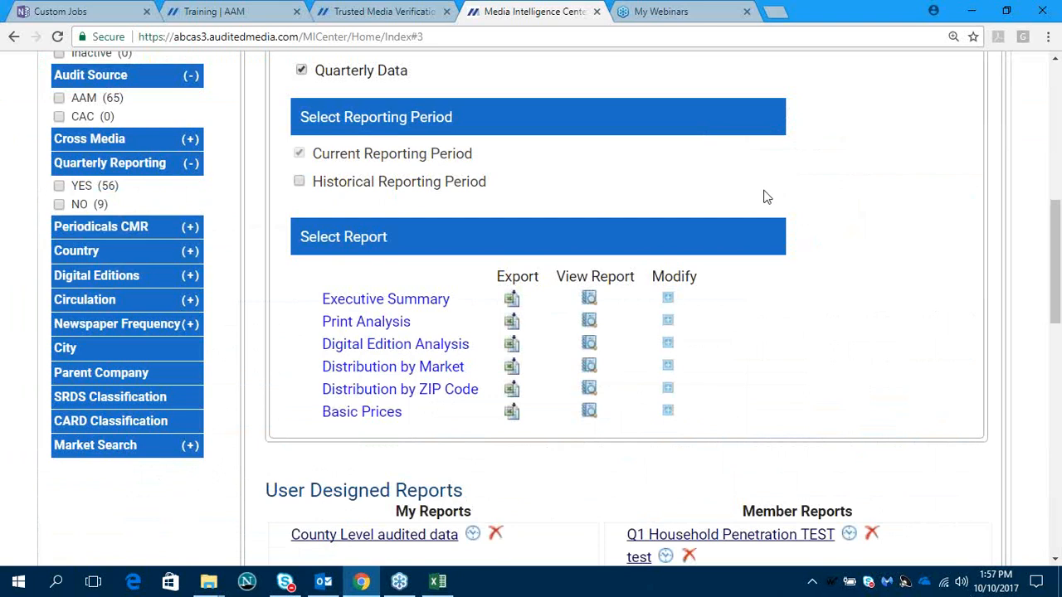
- Modify the quarterly Executive Summary report again to include all columns for the current reporting period and generate it
{"action": "scroll", "coordinate": [764, 210], "scroll_direction": "down", "scroll_amount": 2}
{"action": "scroll", "coordinate": [764, 210], "scroll_direction": "up", "scroll_amount": 3}
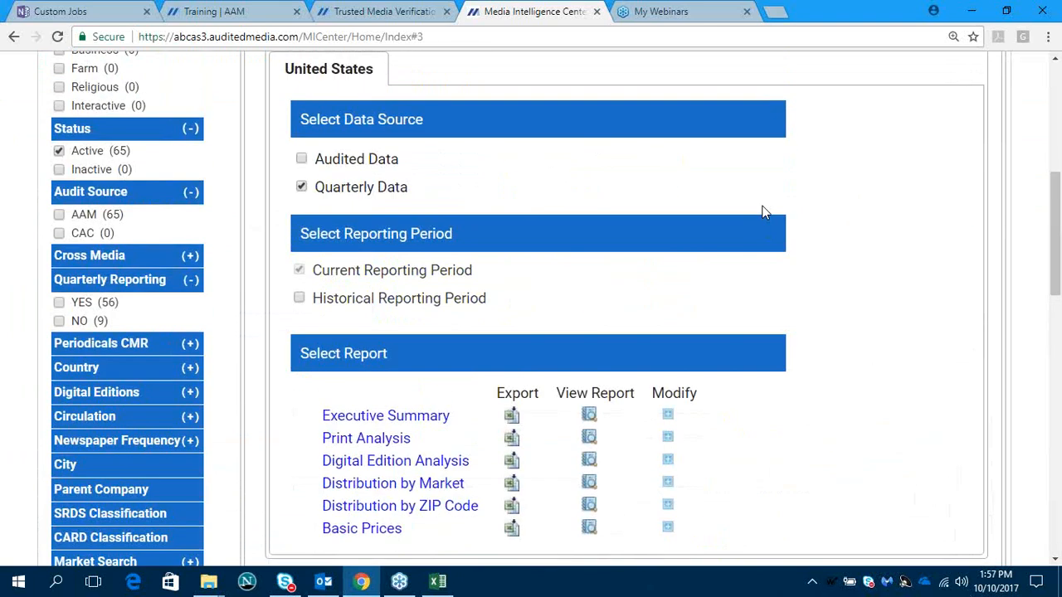
{"action": "scroll", "coordinate": [761, 212], "scroll_direction": "up", "scroll_amount": 3}
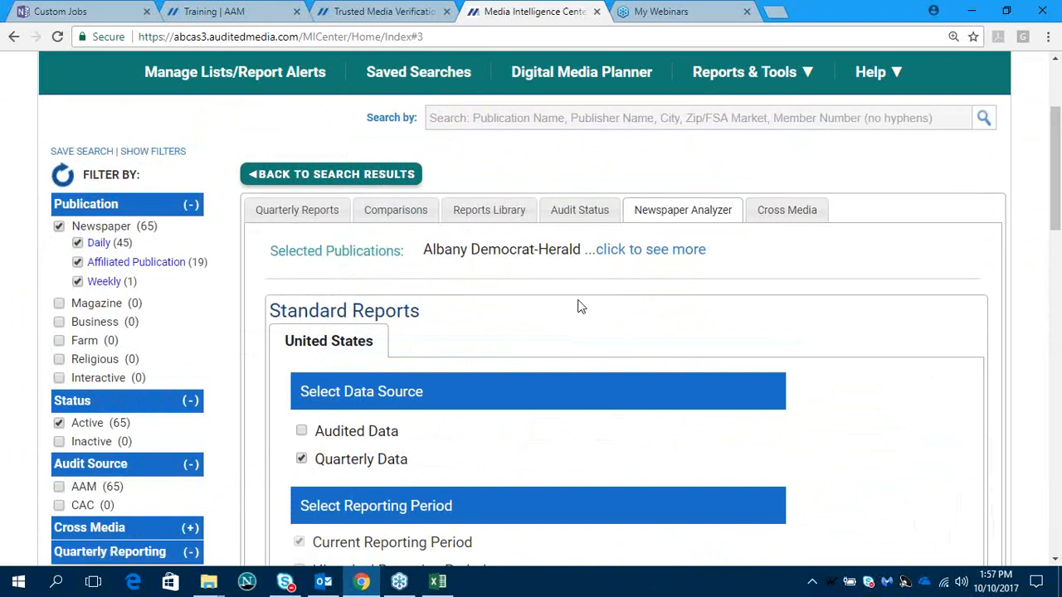
{"action": "scroll", "coordinate": [576, 304], "scroll_direction": "down", "scroll_amount": 3}
{"action": "scroll", "coordinate": [503, 333], "scroll_direction": "down", "scroll_amount": 1}
{"action": "scroll", "coordinate": [504, 333], "scroll_direction": "down", "scroll_amount": 2}
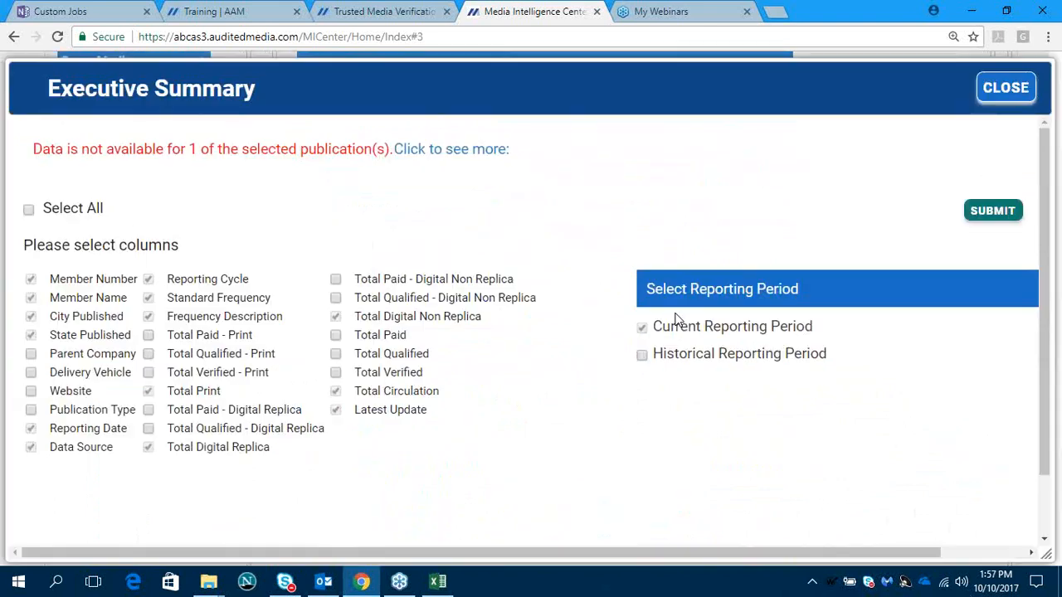
{"action": "left_click", "coordinate": [673, 313]}
{"action": "left_click", "coordinate": [29, 212]}
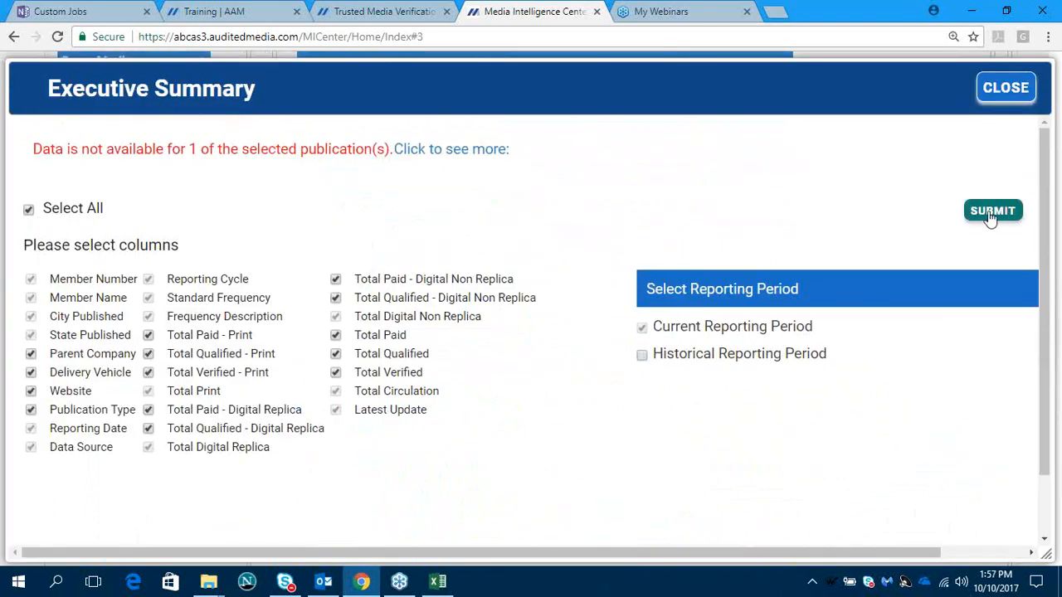
{"action": "left_click", "coordinate": [988, 210]}
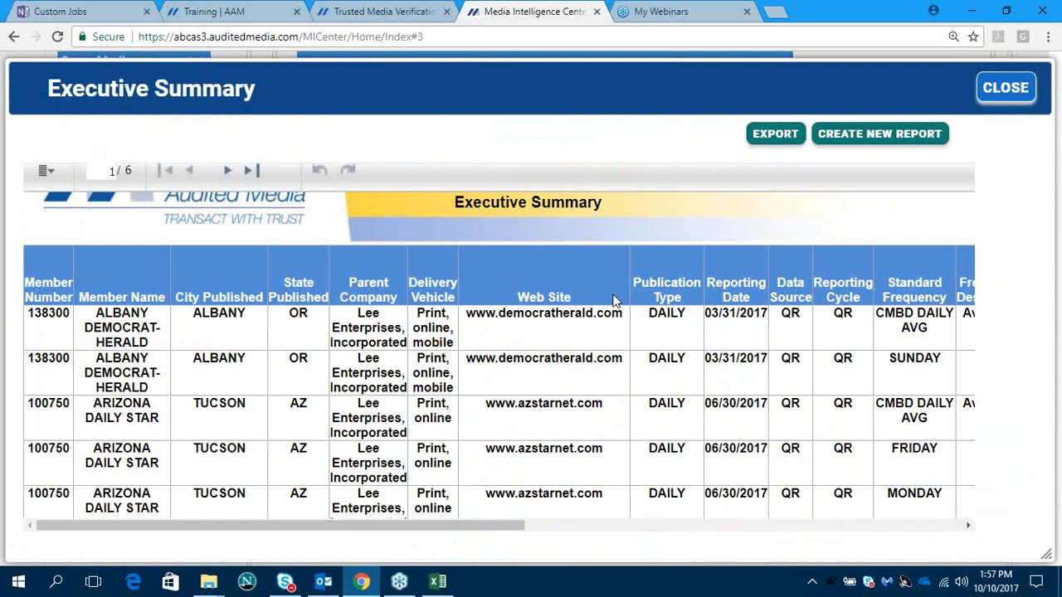
- Start saving the Executive Summary report as a design in the Newspapers folder, with the save dialog moved into full view
{"action": "scroll", "coordinate": [614, 300], "scroll_direction": "up", "scroll_amount": 3}
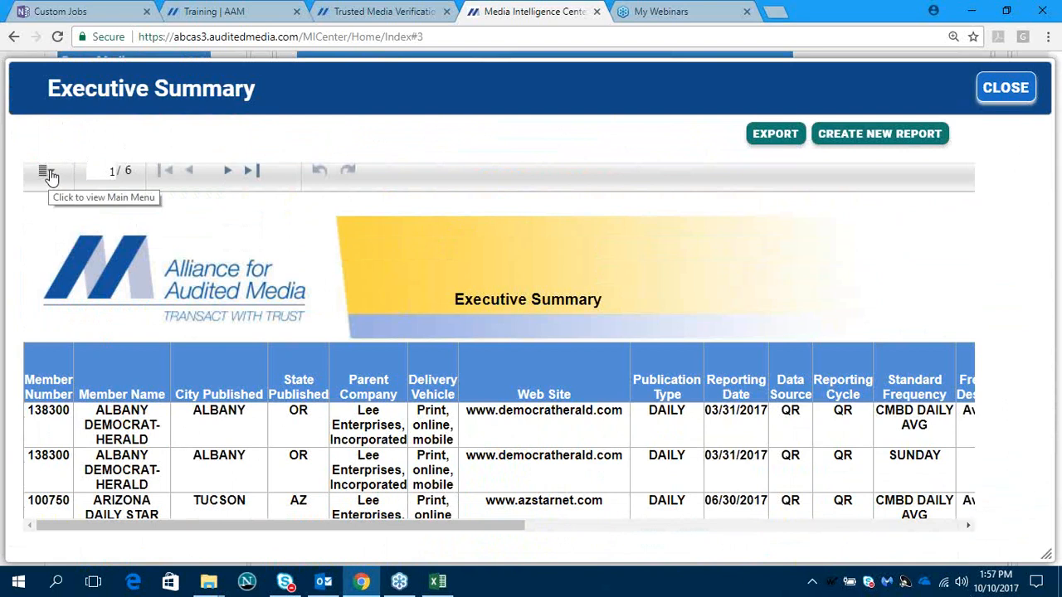
{"action": "left_click", "coordinate": [47, 173]}
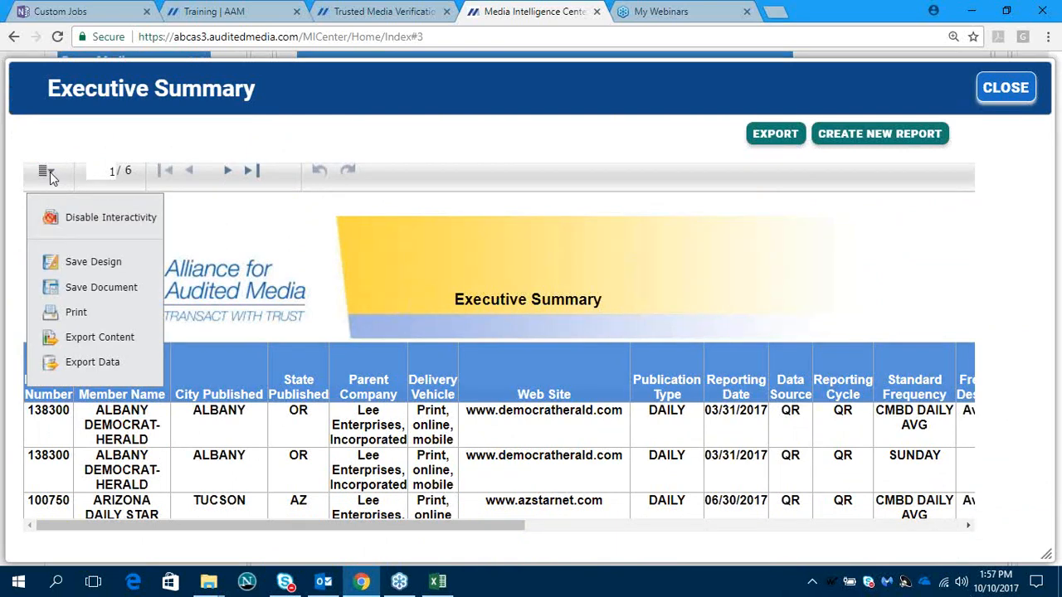
{"action": "left_click", "coordinate": [92, 264]}
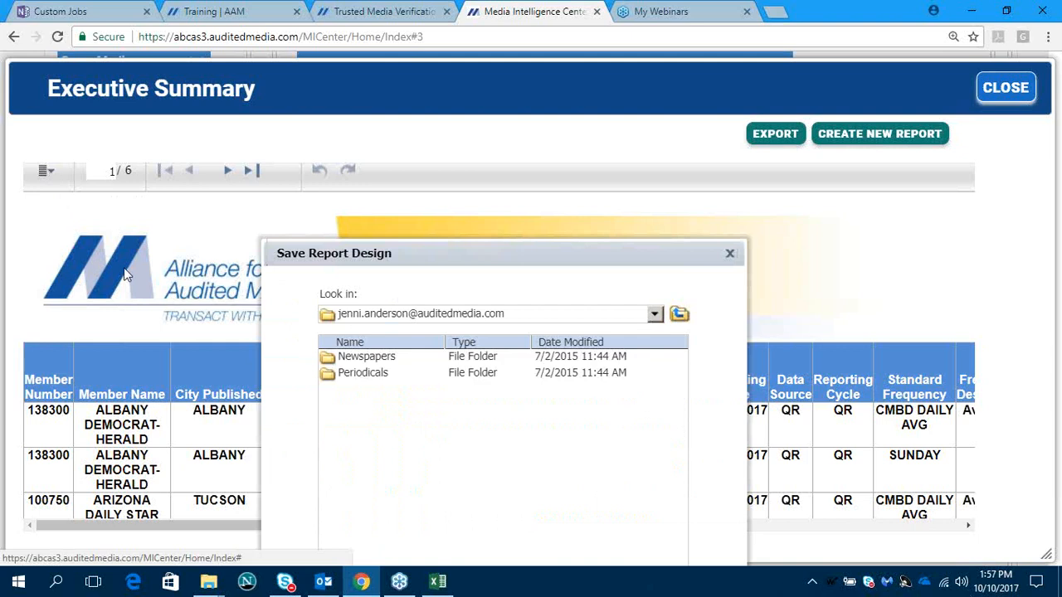
{"action": "double_click", "coordinate": [383, 358]}
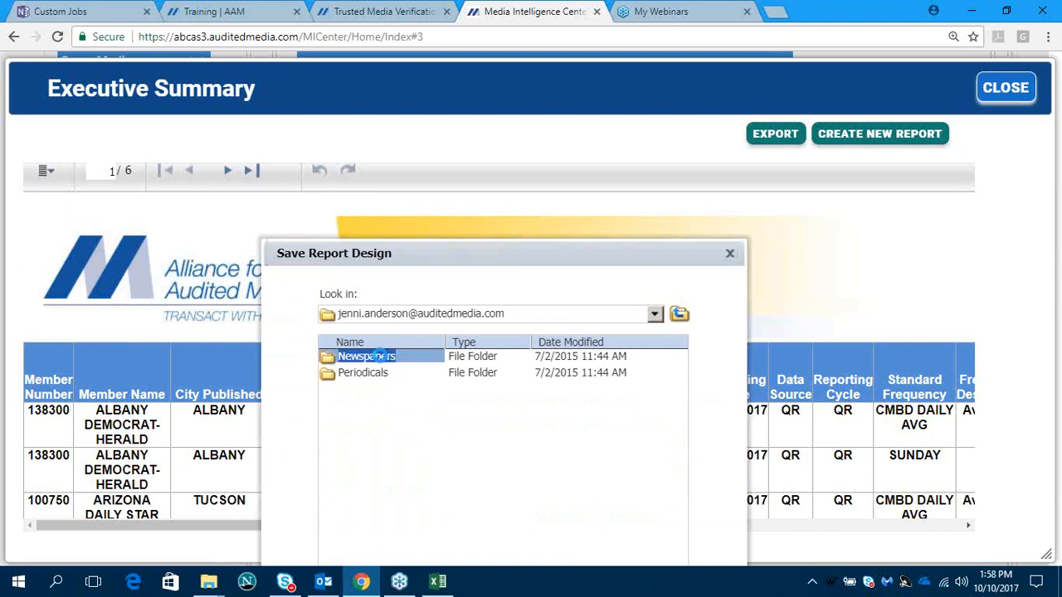
{"action": "left_click_drag", "start_coordinate": [443, 253], "coordinate": [483, 116]}
- Name the report design "Executive Summary" and save it
{"action": "mouse_move", "coordinate": [437, 582]}
{"action": "left_click", "coordinate": [436, 554]}
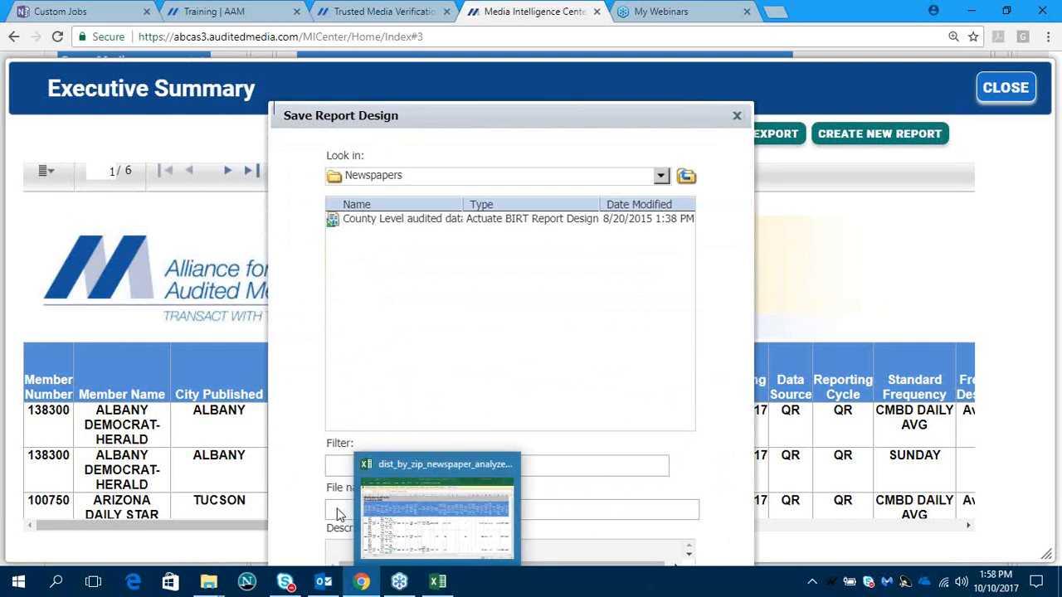
{"action": "left_click", "coordinate": [505, 407]}
{"action": "left_click", "coordinate": [367, 502]}
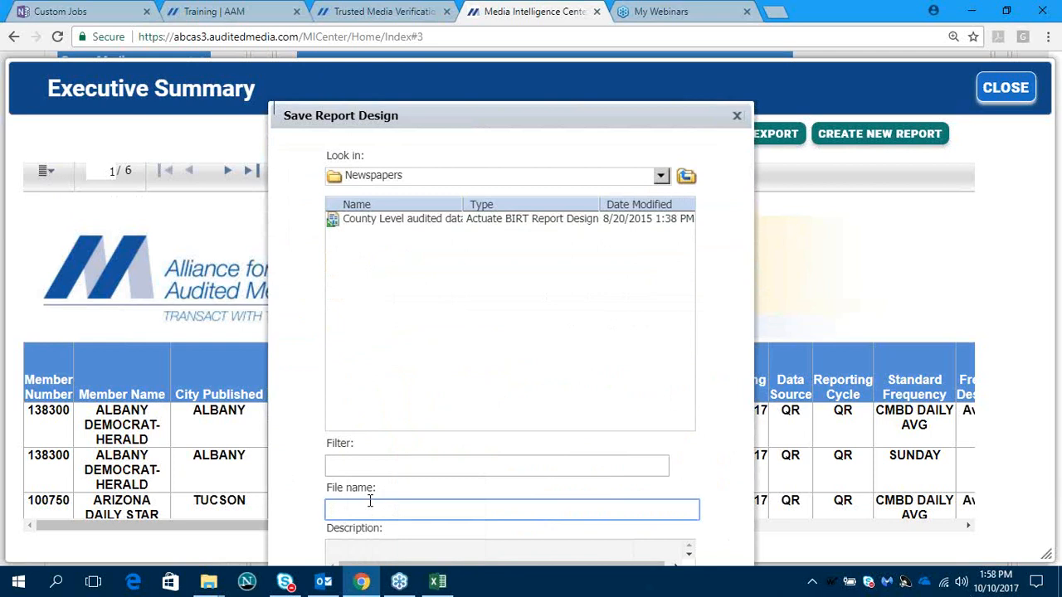
{"action": "type", "text": "Executive Summary"}
{"action": "key", "text": "Return"}
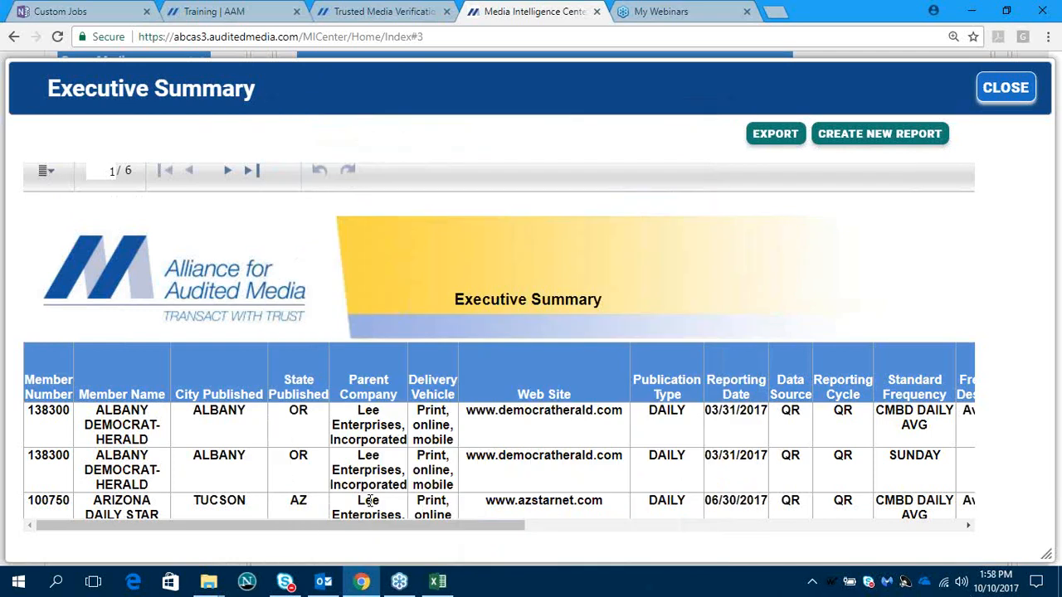
- Close the report and check for the saved Executive Summary design among the user designed reports
{"action": "left_click", "coordinate": [989, 110]}
{"action": "scroll", "coordinate": [479, 380], "scroll_direction": "down", "scroll_amount": 2}
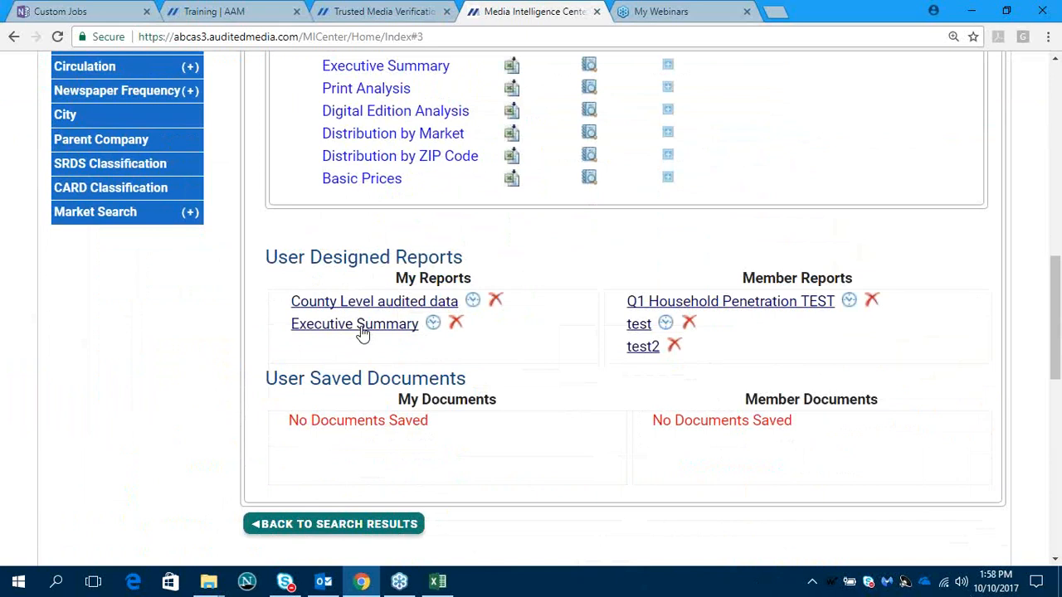
{"action": "scroll", "coordinate": [363, 332], "scroll_direction": "up", "scroll_amount": 4}
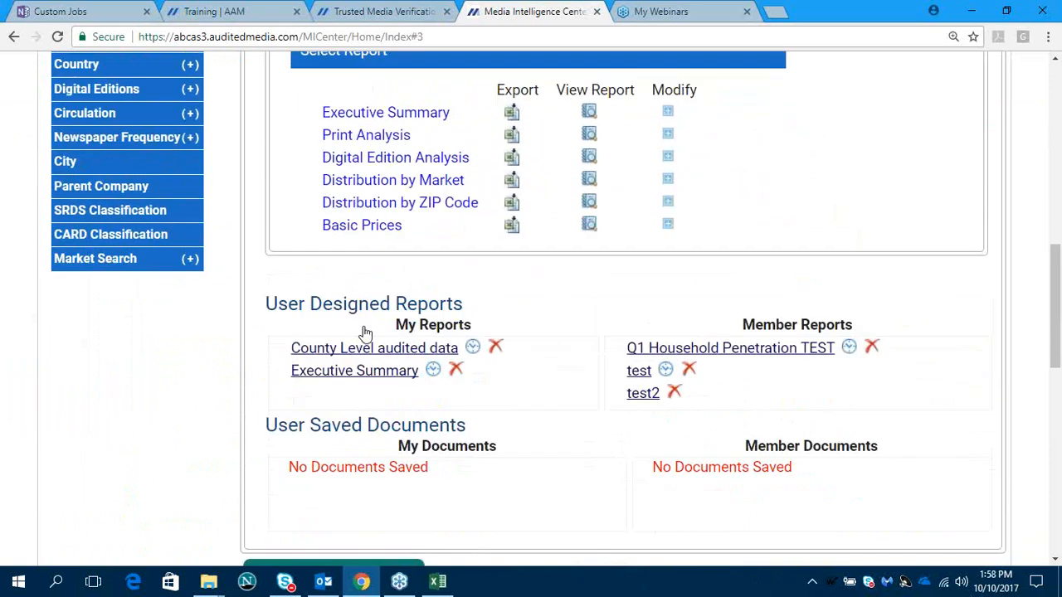
- Reset the search and filter the active publications to newspapers only
{"action": "scroll", "coordinate": [363, 331], "scroll_direction": "up", "scroll_amount": 4}
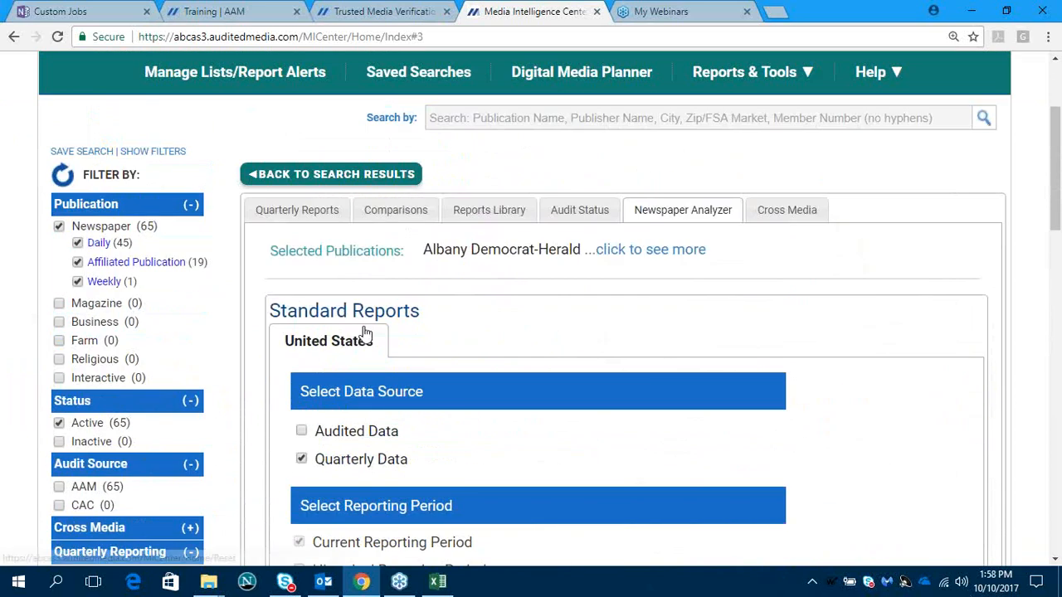
{"action": "left_click", "coordinate": [362, 332]}
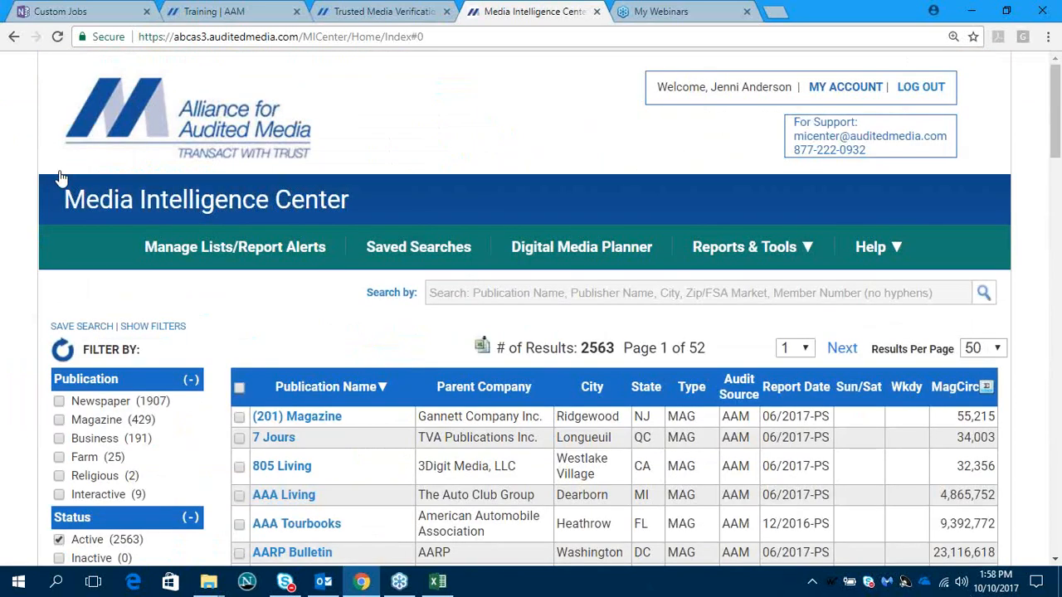
{"action": "scroll", "coordinate": [212, 312], "scroll_direction": "down", "scroll_amount": 3}
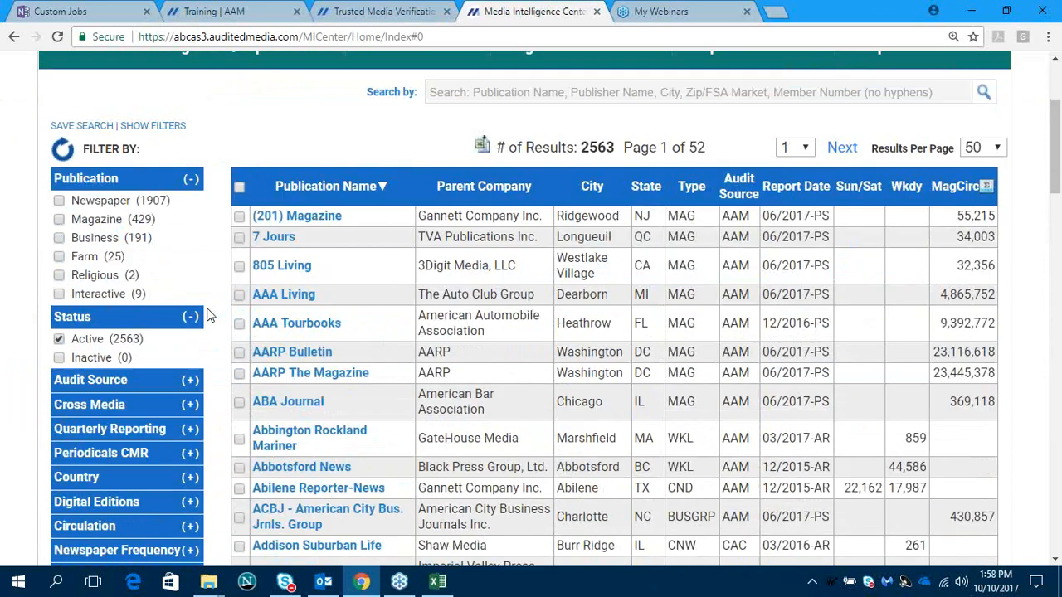
{"action": "left_click", "coordinate": [59, 150]}
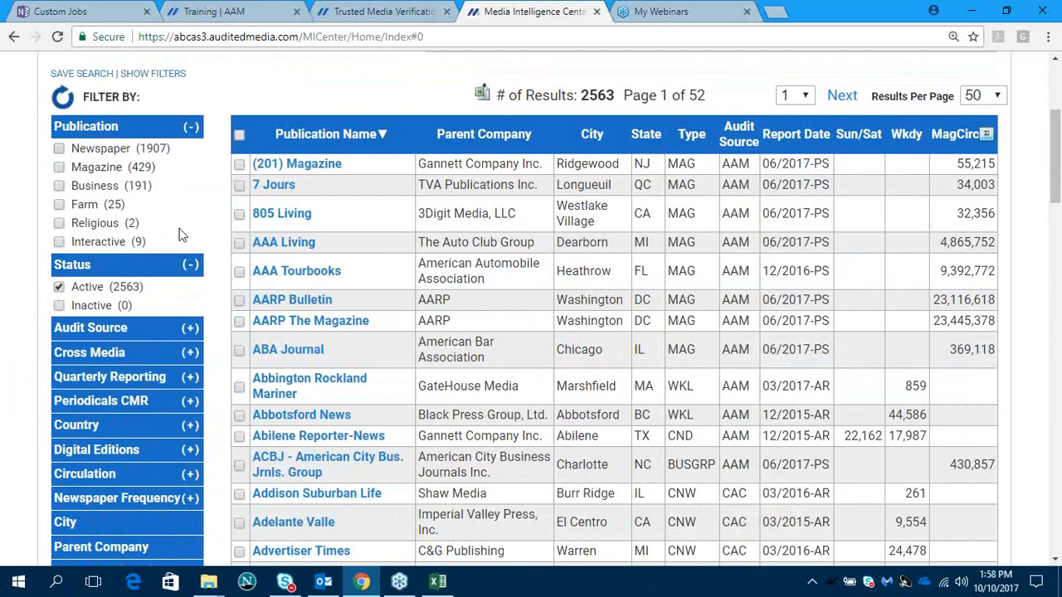
- Filter the newspapers by the parent company Cox Media Group and apply the filter
{"action": "scroll", "coordinate": [181, 235], "scroll_direction": "down", "scroll_amount": 4}
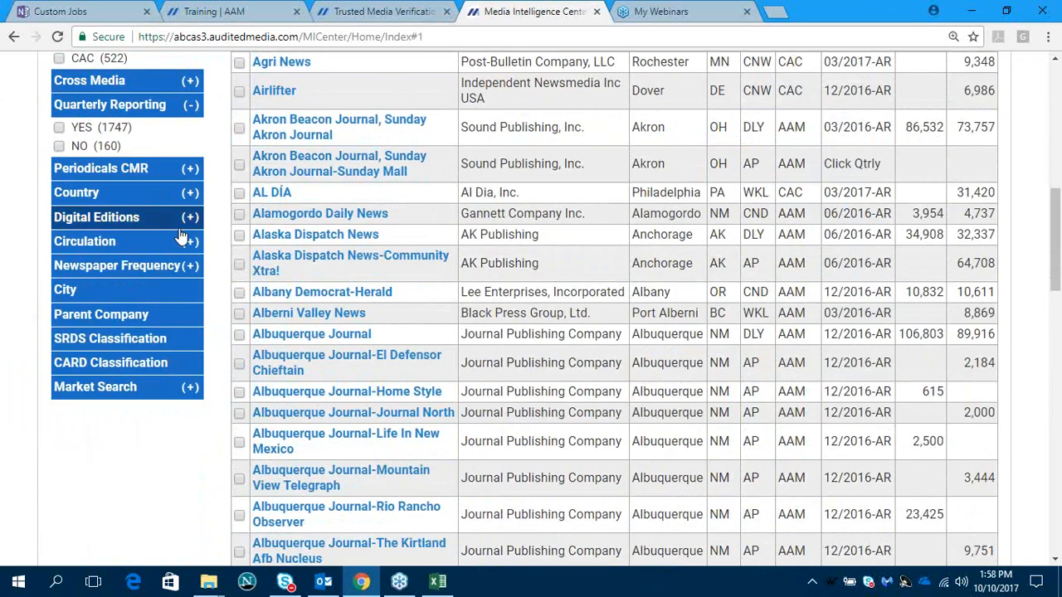
{"action": "left_click", "coordinate": [132, 315]}
{"action": "scroll", "coordinate": [312, 363], "scroll_direction": "down", "scroll_amount": 7}
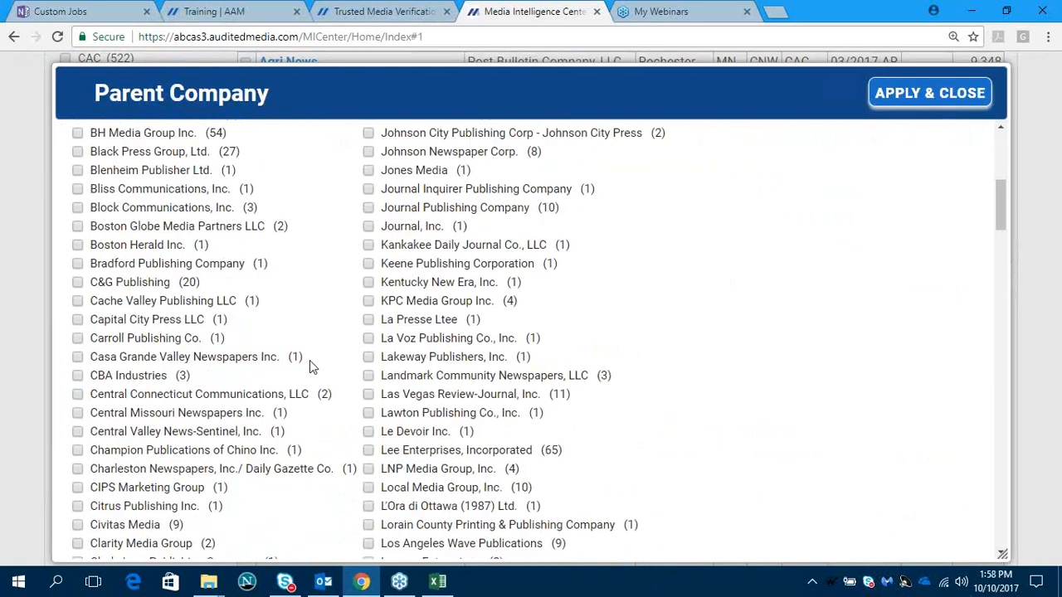
{"action": "scroll", "coordinate": [310, 367], "scroll_direction": "down", "scroll_amount": 3}
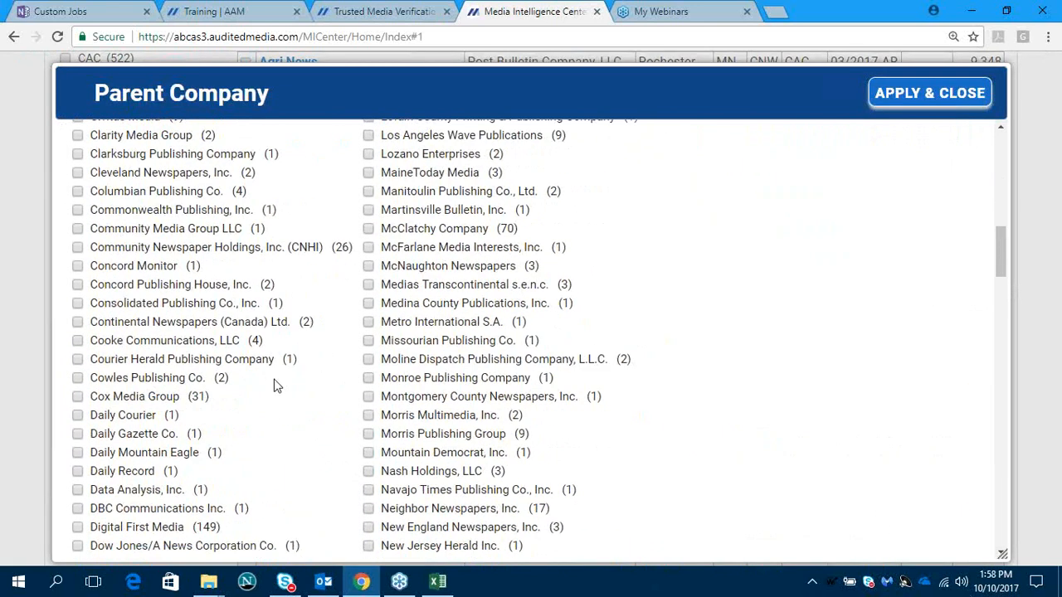
{"action": "left_click", "coordinate": [77, 397]}
{"action": "left_click", "coordinate": [889, 97]}
- Select all the Cox Media Group newspapers in the results and open them in the Newspaper Analyzer
{"action": "scroll", "coordinate": [453, 311], "scroll_direction": "up", "scroll_amount": 5}
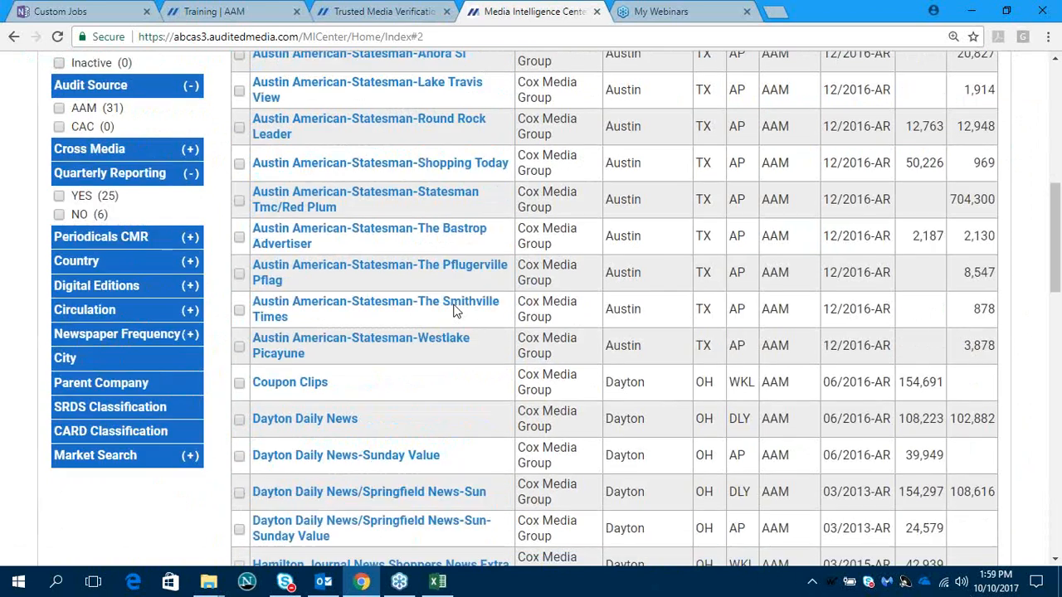
{"action": "scroll", "coordinate": [453, 312], "scroll_direction": "up", "scroll_amount": 1}
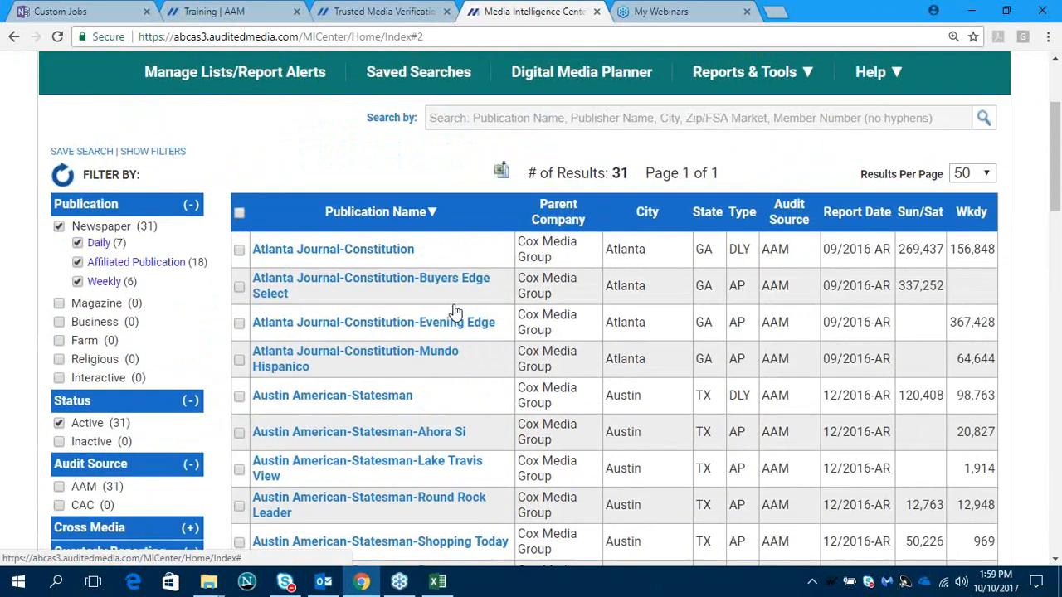
{"action": "left_click", "coordinate": [238, 211]}
{"action": "left_click", "coordinate": [286, 176]}
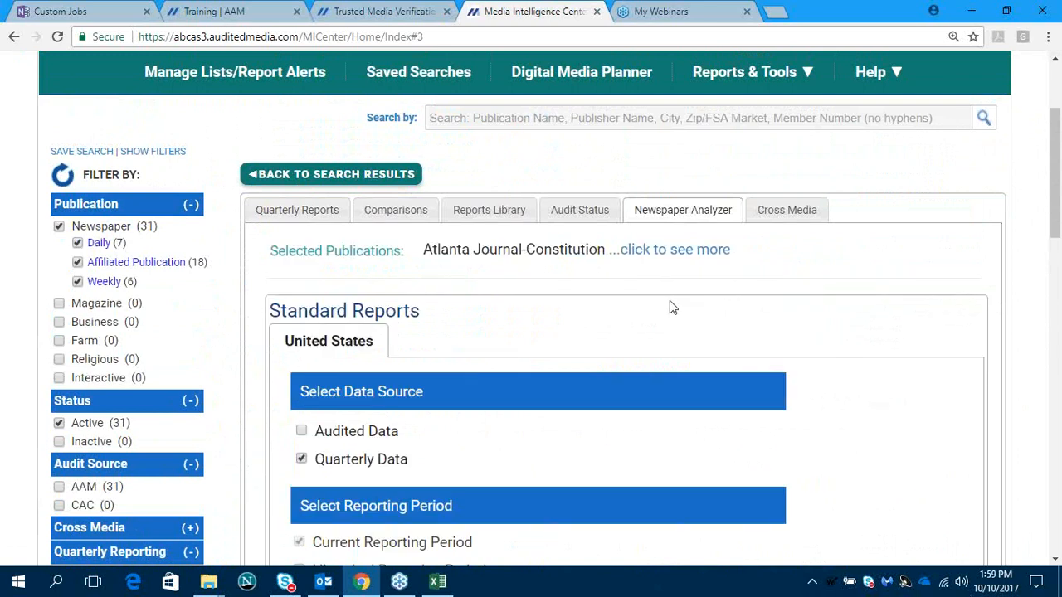
- Run the saved Executive Summary design, overwriting it with the newly selected members and using the most current audit date
{"action": "scroll", "coordinate": [669, 304], "scroll_direction": "down", "scroll_amount": 2}
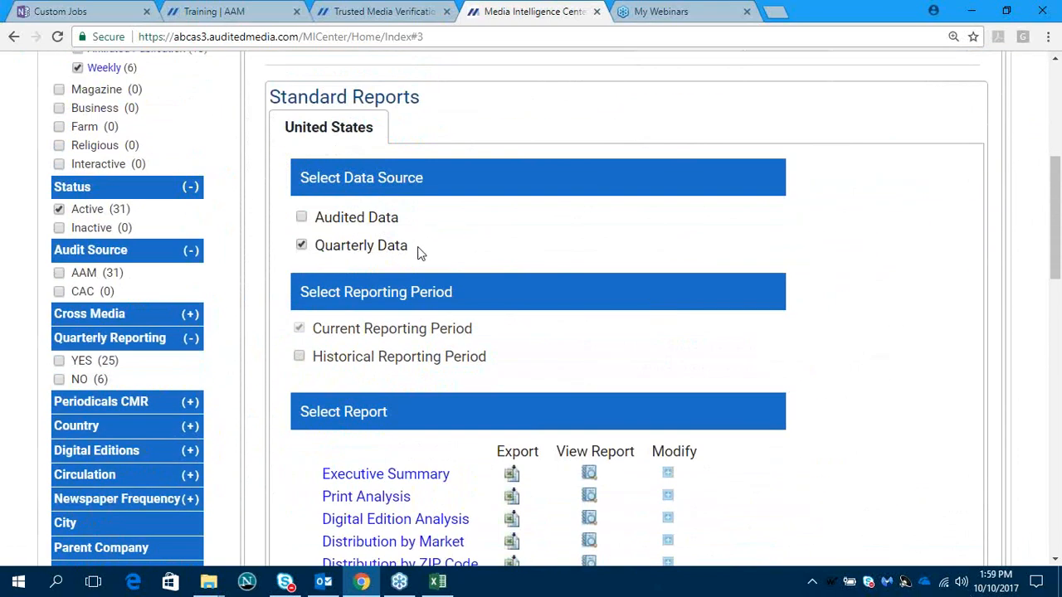
{"action": "scroll", "coordinate": [419, 248], "scroll_direction": "down", "scroll_amount": 3}
{"action": "scroll", "coordinate": [419, 249], "scroll_direction": "down", "scroll_amount": 2}
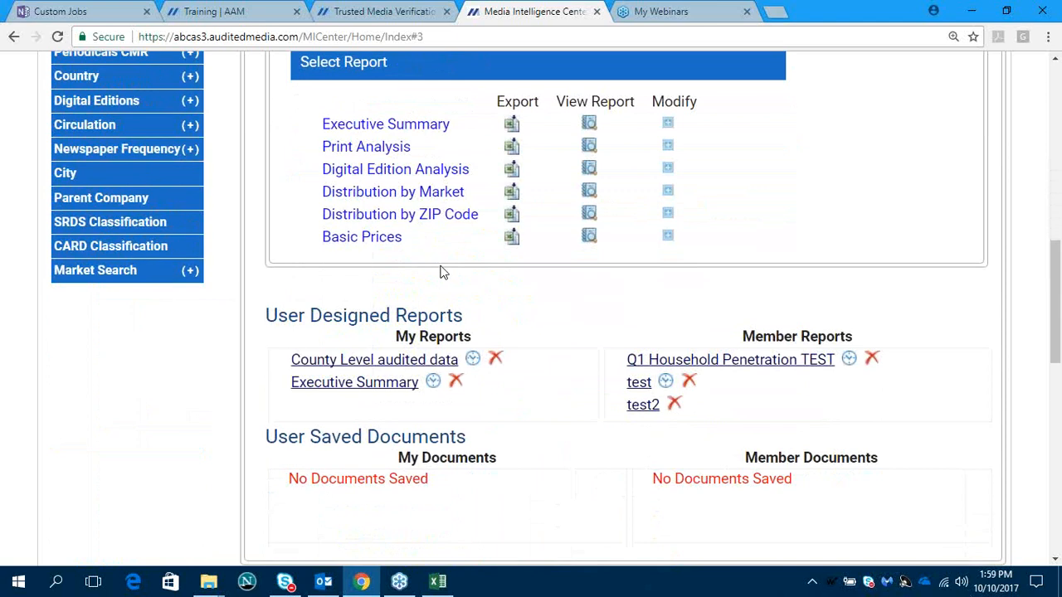
{"action": "left_click", "coordinate": [362, 386]}
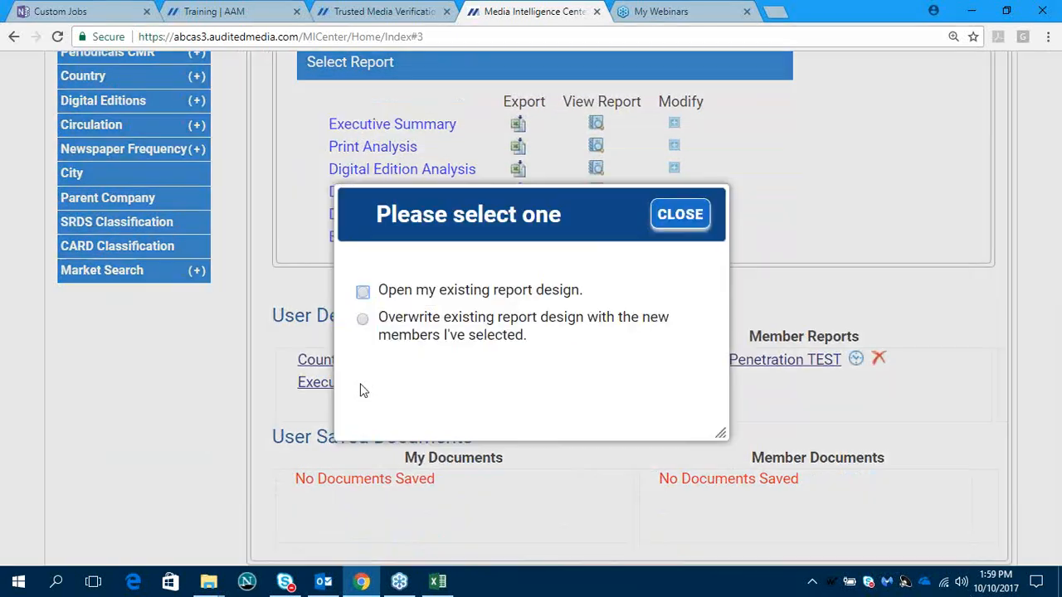
{"action": "left_click", "coordinate": [362, 320]}
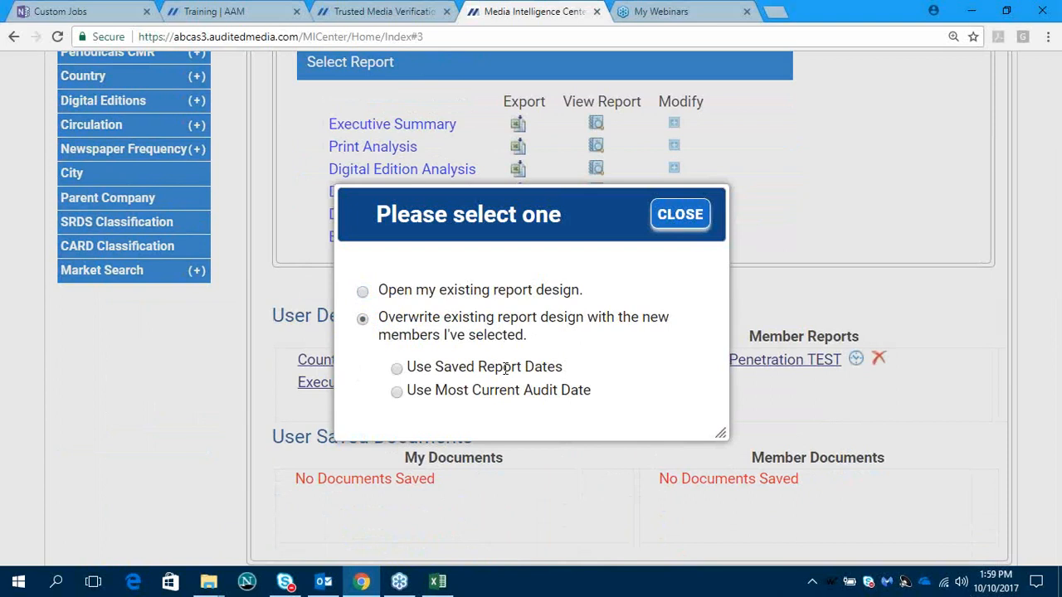
{"action": "left_click", "coordinate": [397, 393]}
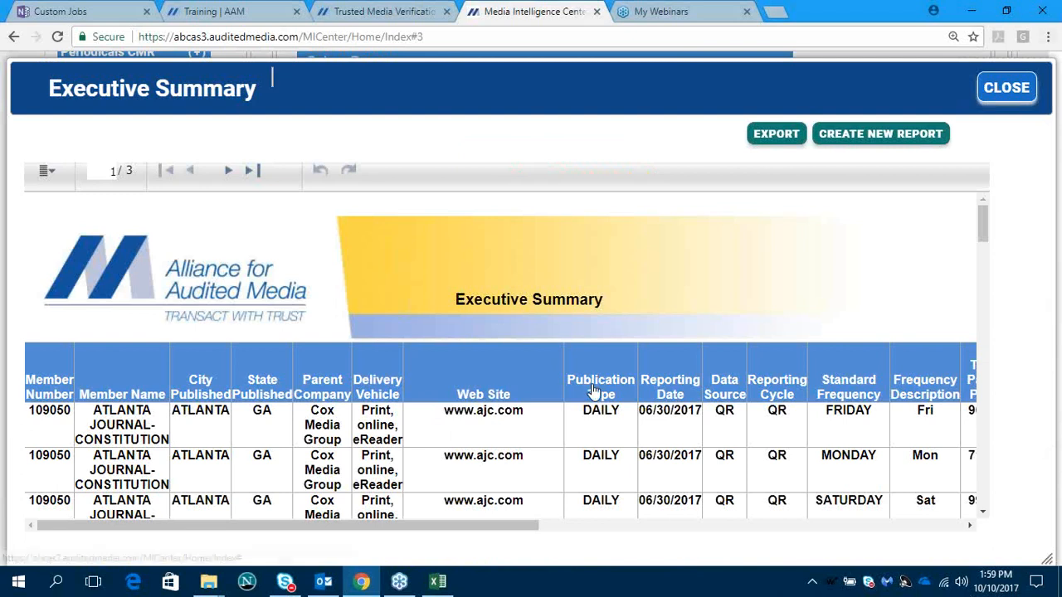
- Close the Executive Summary report generated for the Cox Media Group newspapers
{"action": "left_click", "coordinate": [1013, 96]}
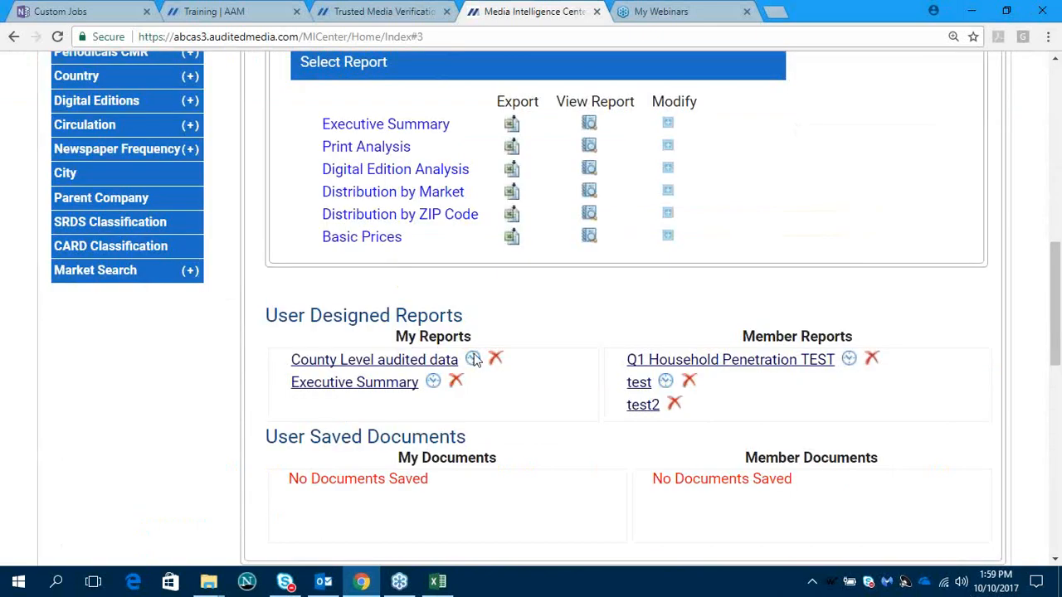
{"action": "scroll", "coordinate": [474, 358], "scroll_direction": "up", "scroll_amount": 6}
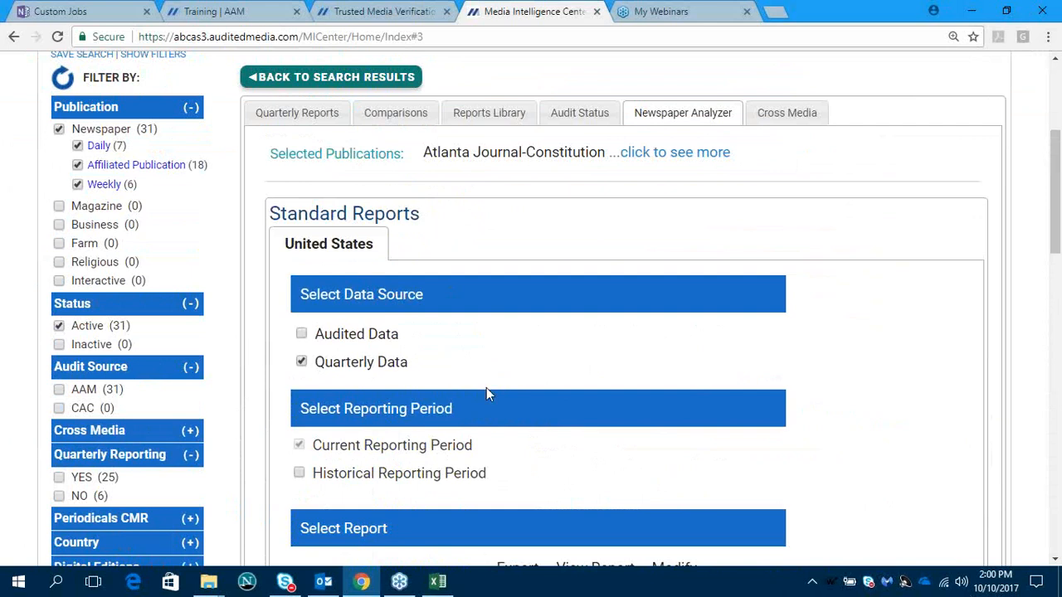
{"action": "scroll", "coordinate": [487, 389], "scroll_direction": "up", "scroll_amount": 3}
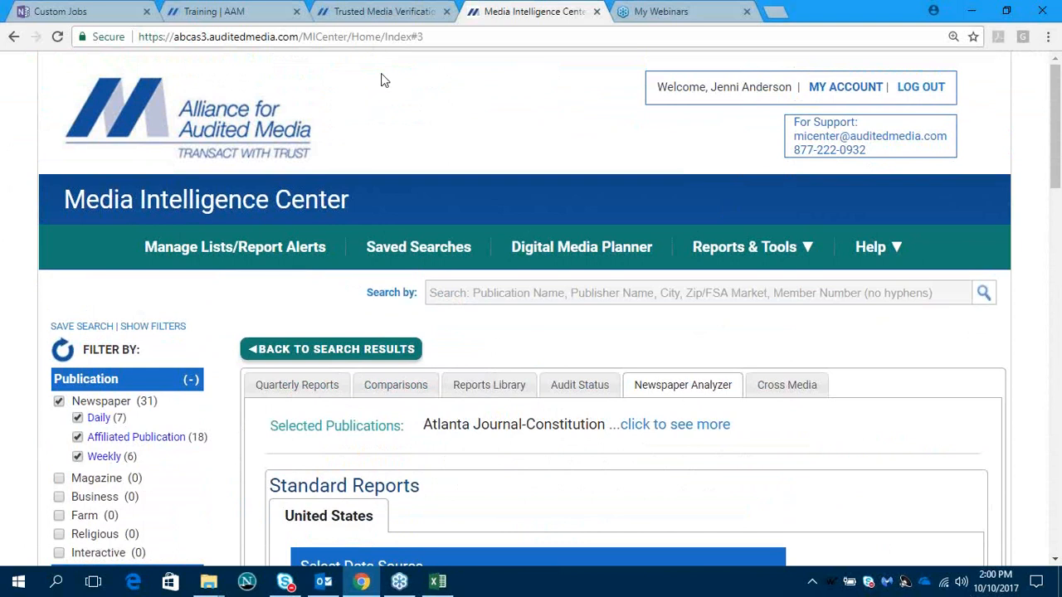
- Switch to the AAM Training page and look through the upcoming webinar schedule and the past webinars section
{"action": "left_click", "coordinate": [253, 20]}
{"action": "scroll", "coordinate": [687, 315], "scroll_direction": "down", "scroll_amount": 2}
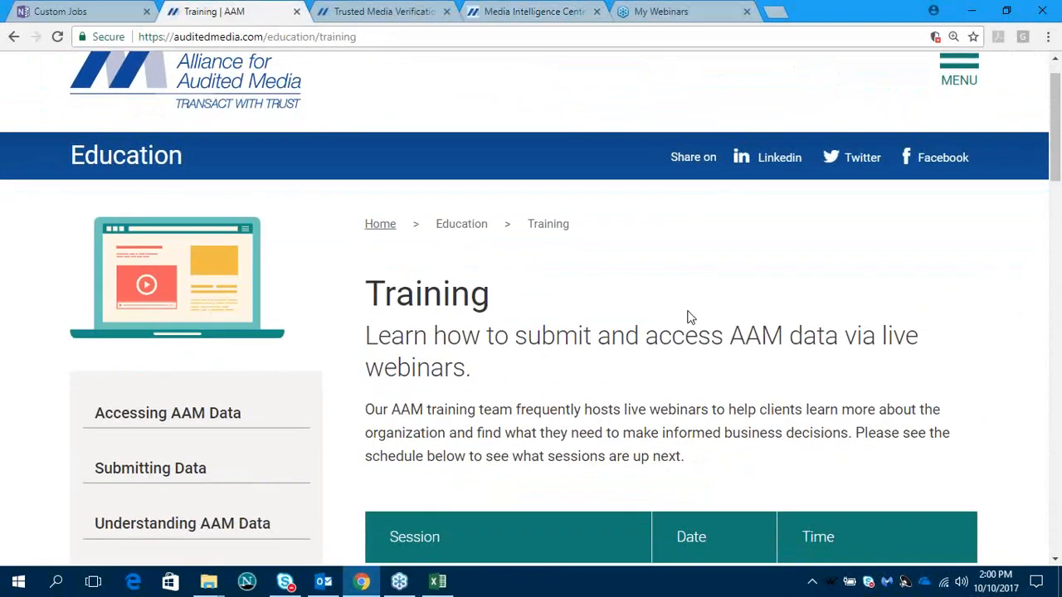
{"action": "scroll", "coordinate": [685, 318], "scroll_direction": "up", "scroll_amount": 2}
{"action": "scroll", "coordinate": [685, 319], "scroll_direction": "down", "scroll_amount": 1}
{"action": "scroll", "coordinate": [685, 326], "scroll_direction": "down", "scroll_amount": 5}
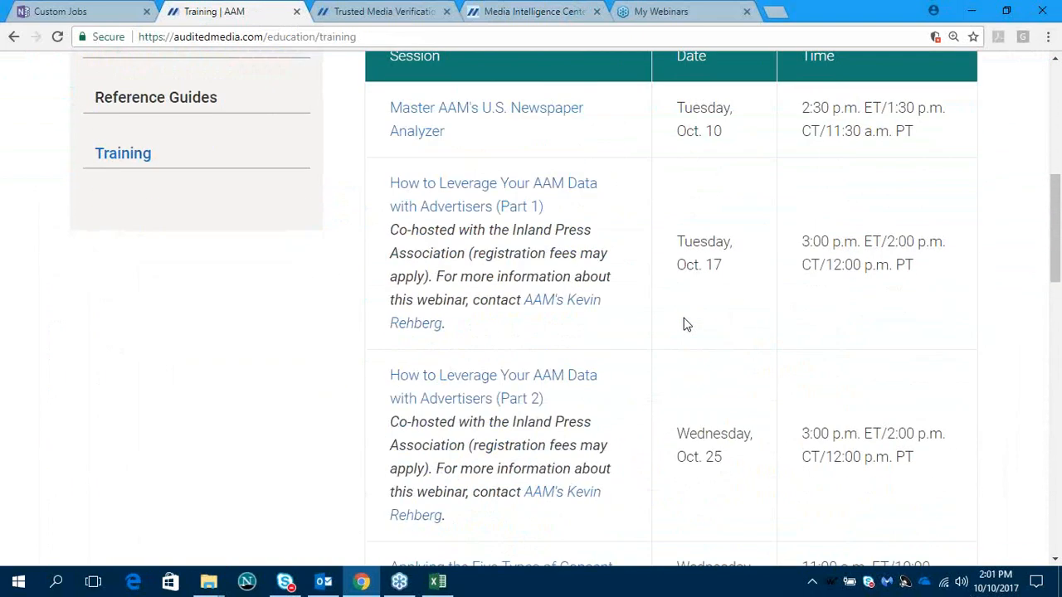
{"action": "scroll", "coordinate": [685, 324], "scroll_direction": "down", "scroll_amount": 3}
{"action": "scroll", "coordinate": [686, 324], "scroll_direction": "down", "scroll_amount": 2}
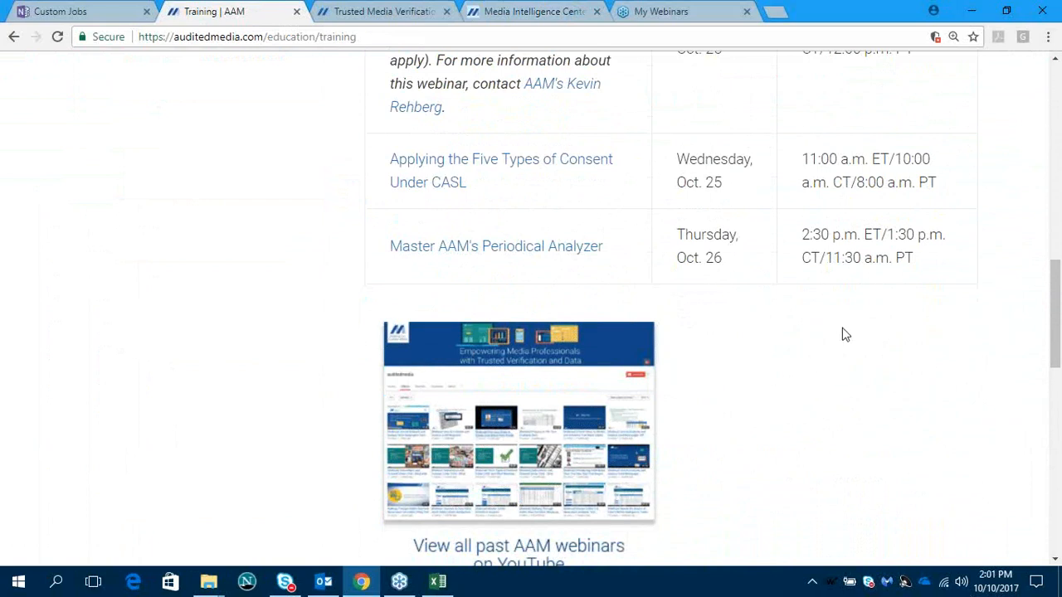
{"action": "left_click", "coordinate": [876, 458]}
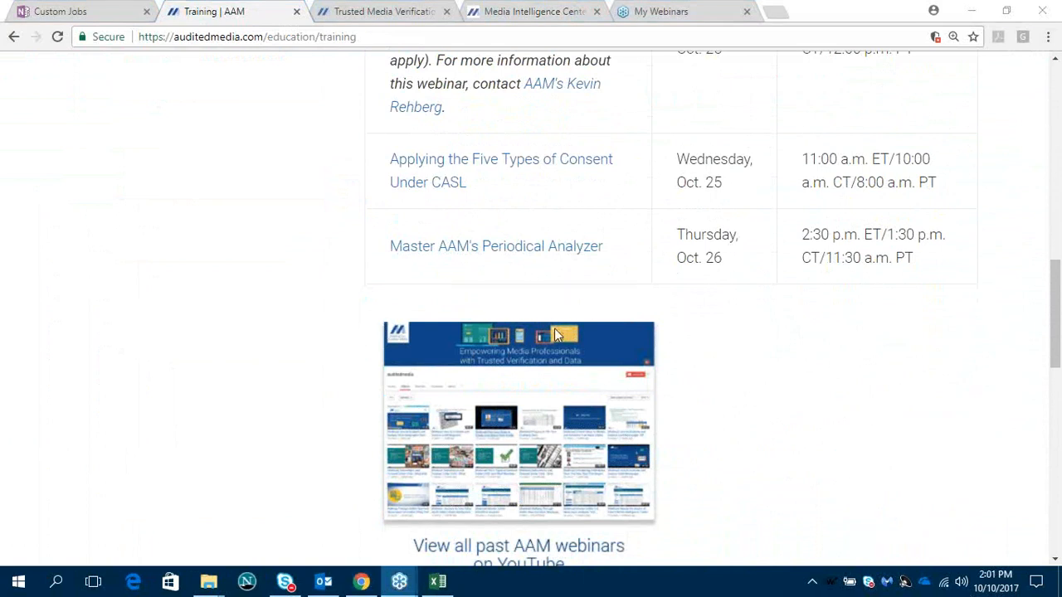